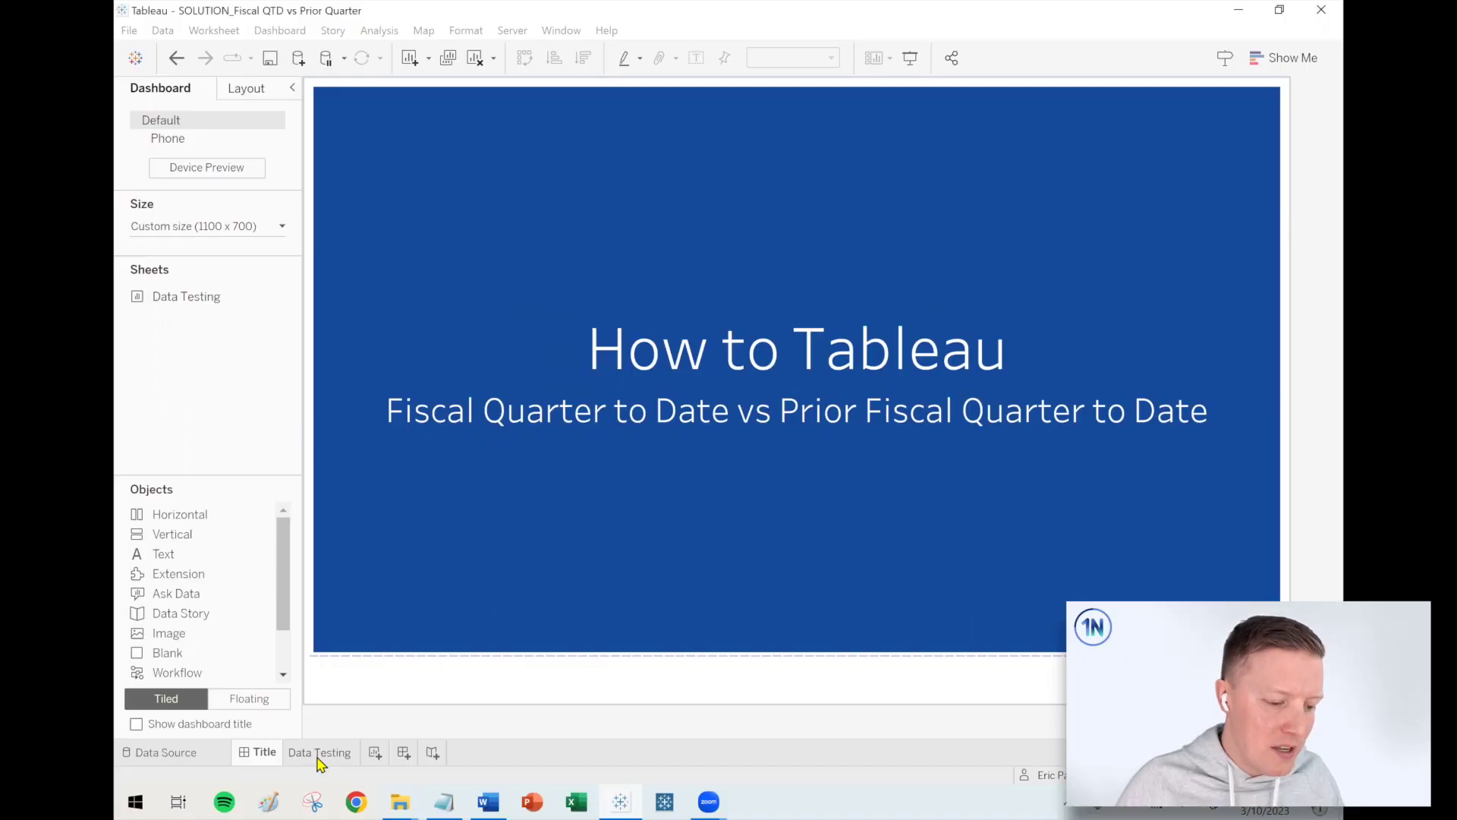
Switch to the Data Testing worksheet and check the latest order date, March 10, 2023.
click(318, 756)
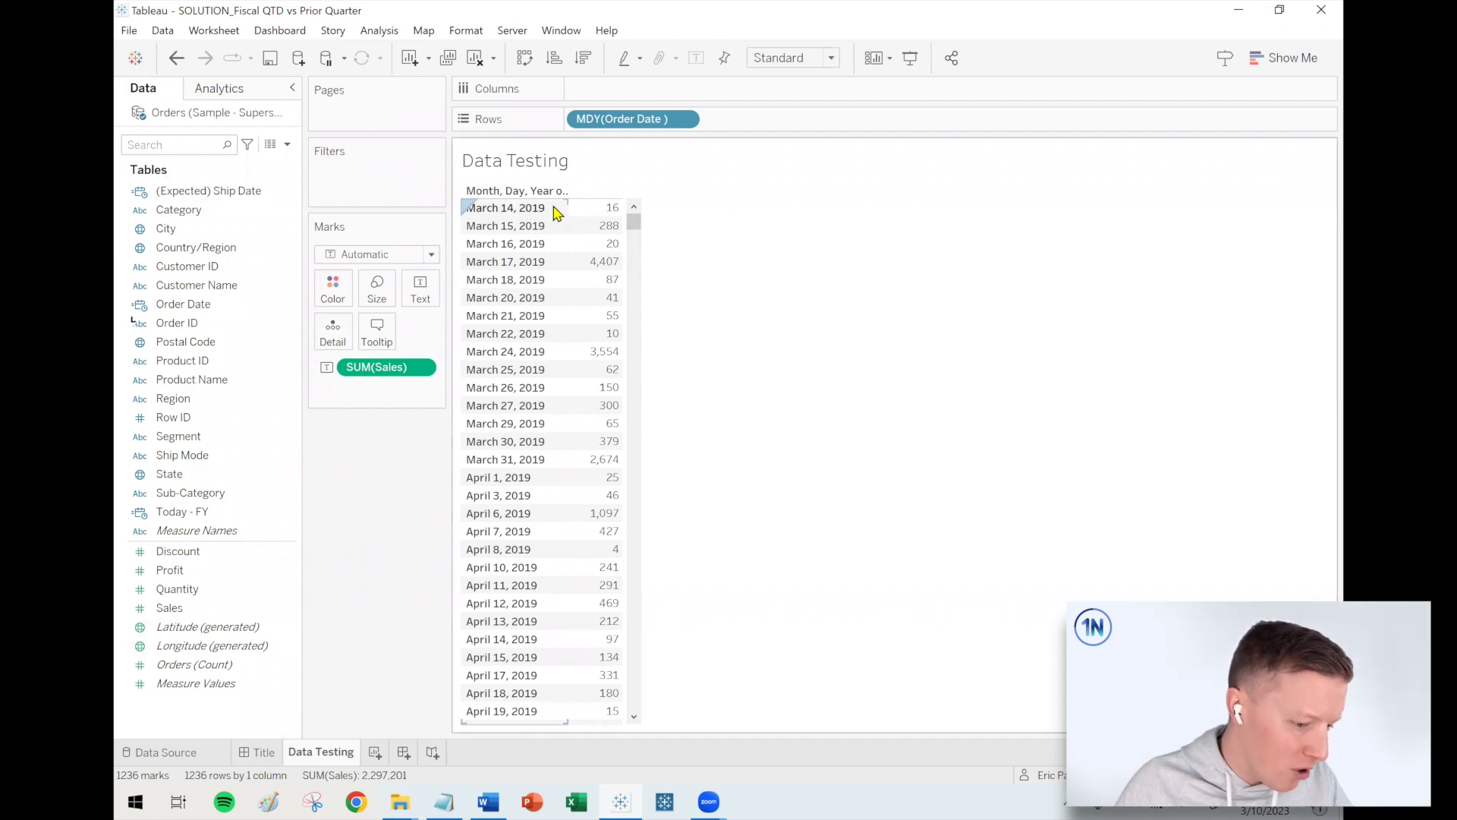
drag(634, 224, 638, 719)
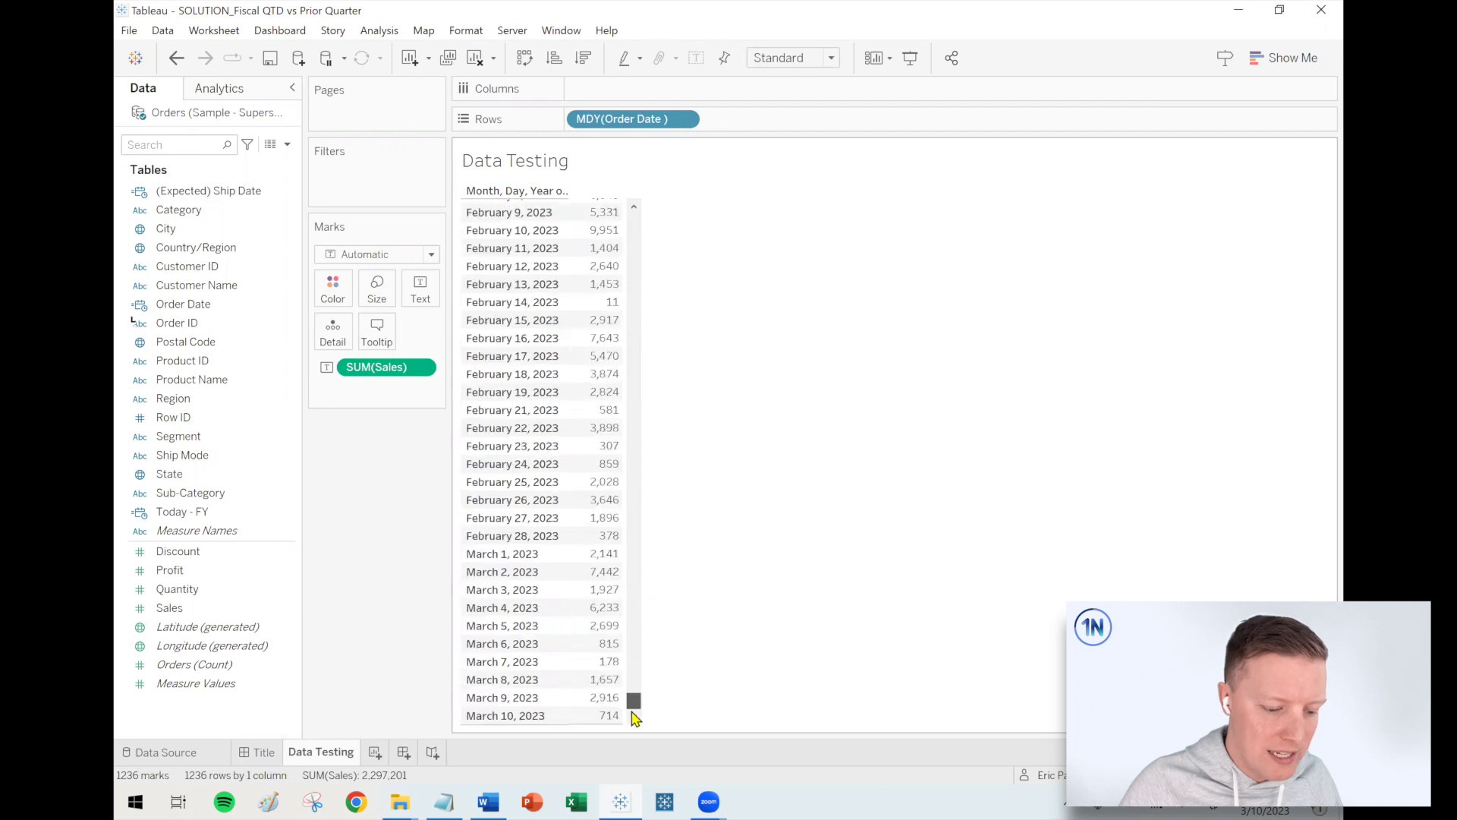
click(516, 716)
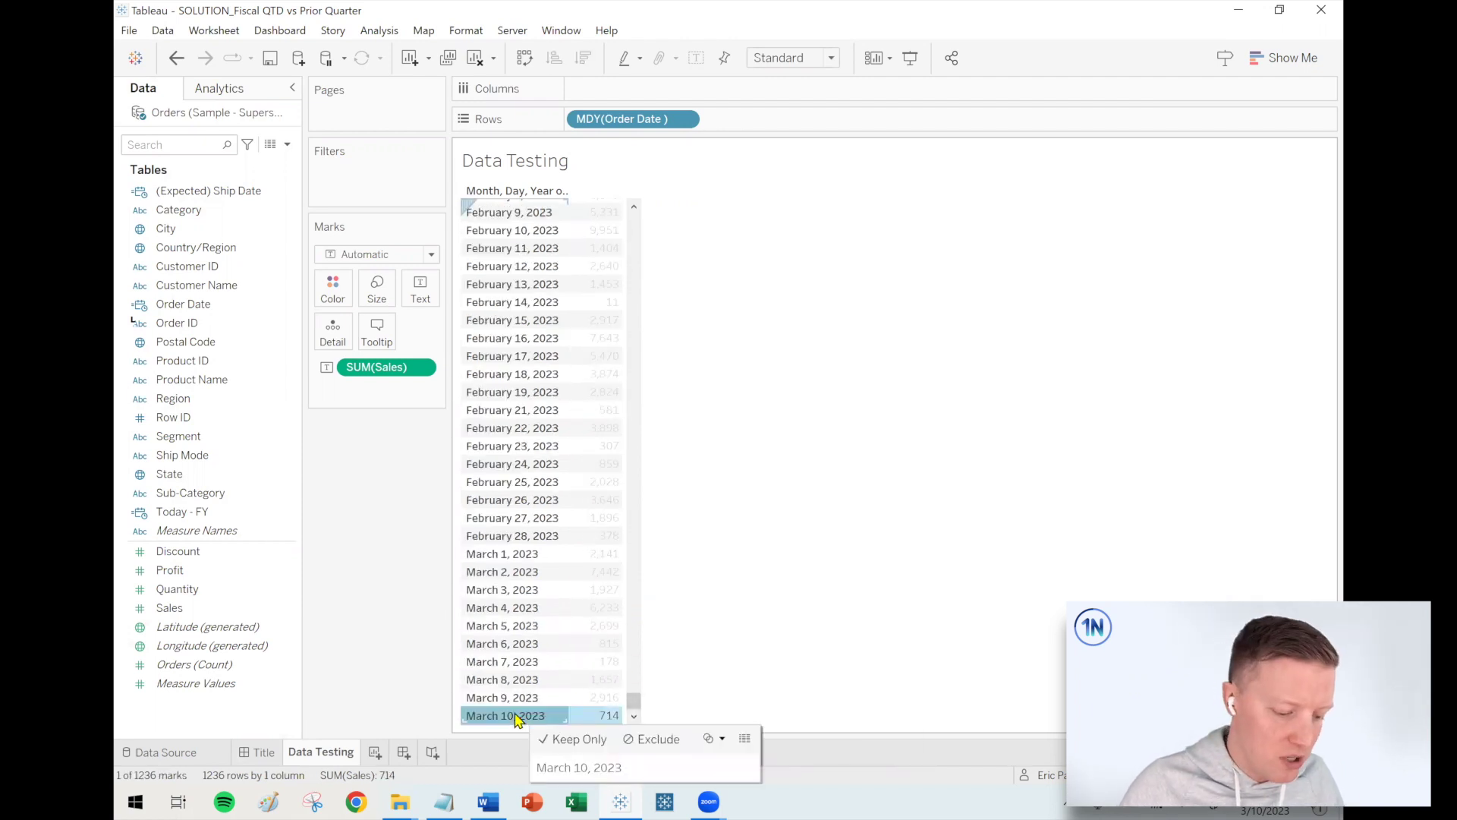
click(516, 717)
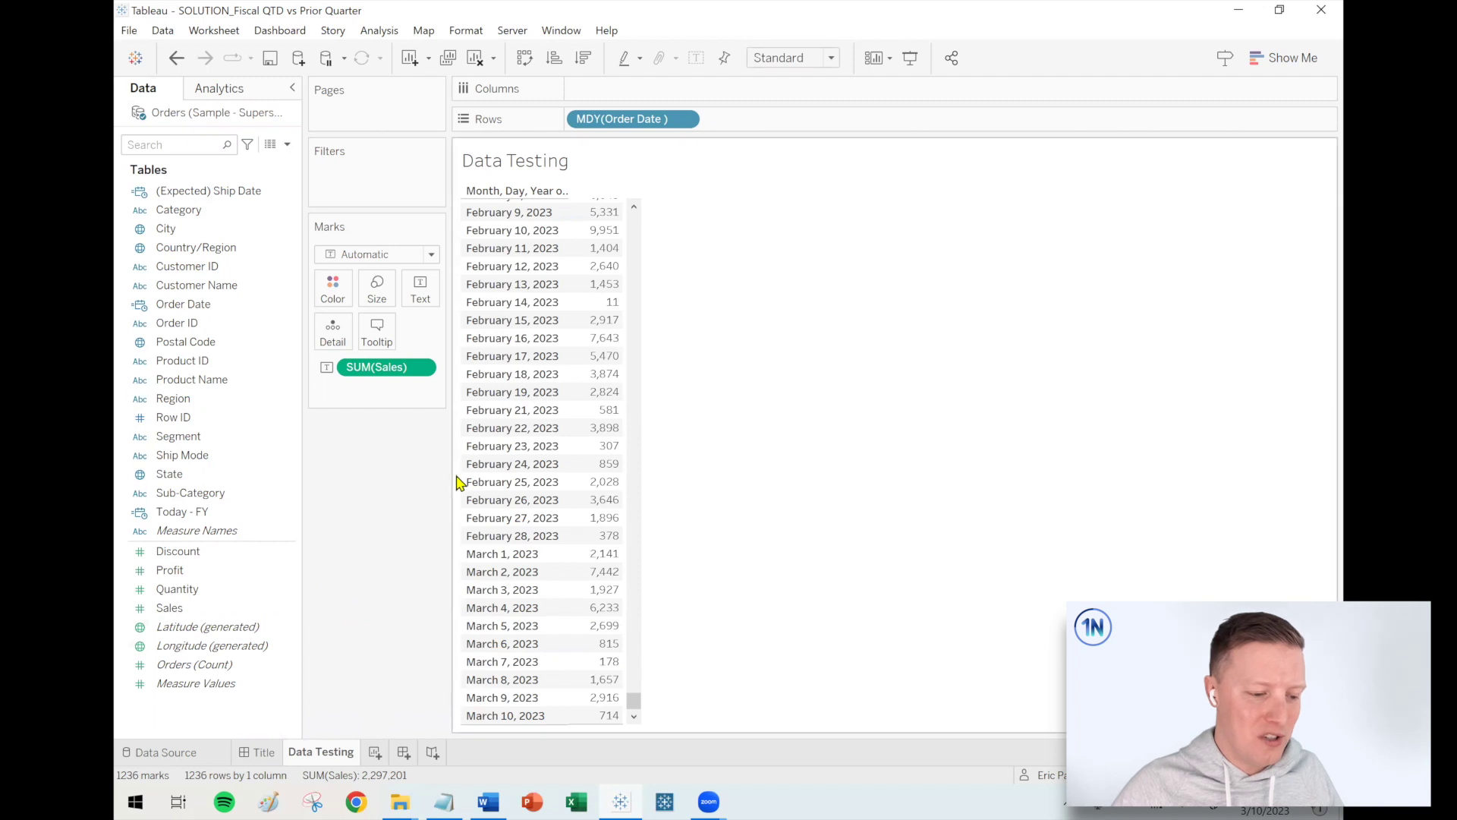
Select the daily sales from February 1 through March 10, 2023 to check their total, then clear it.
scroll(544, 412, up, 1)
scroll(543, 413, up, 2)
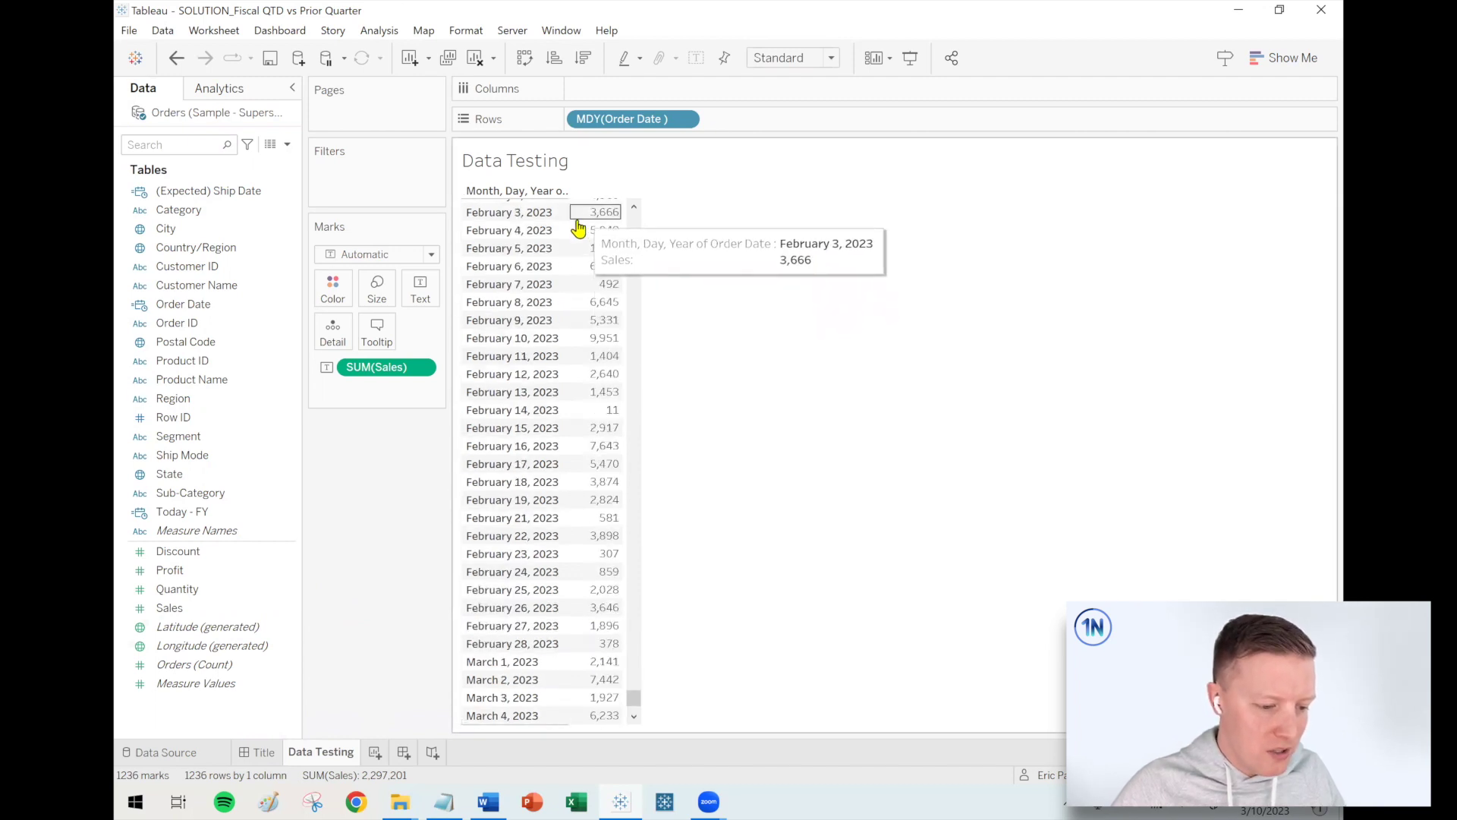
drag(582, 233, 618, 732)
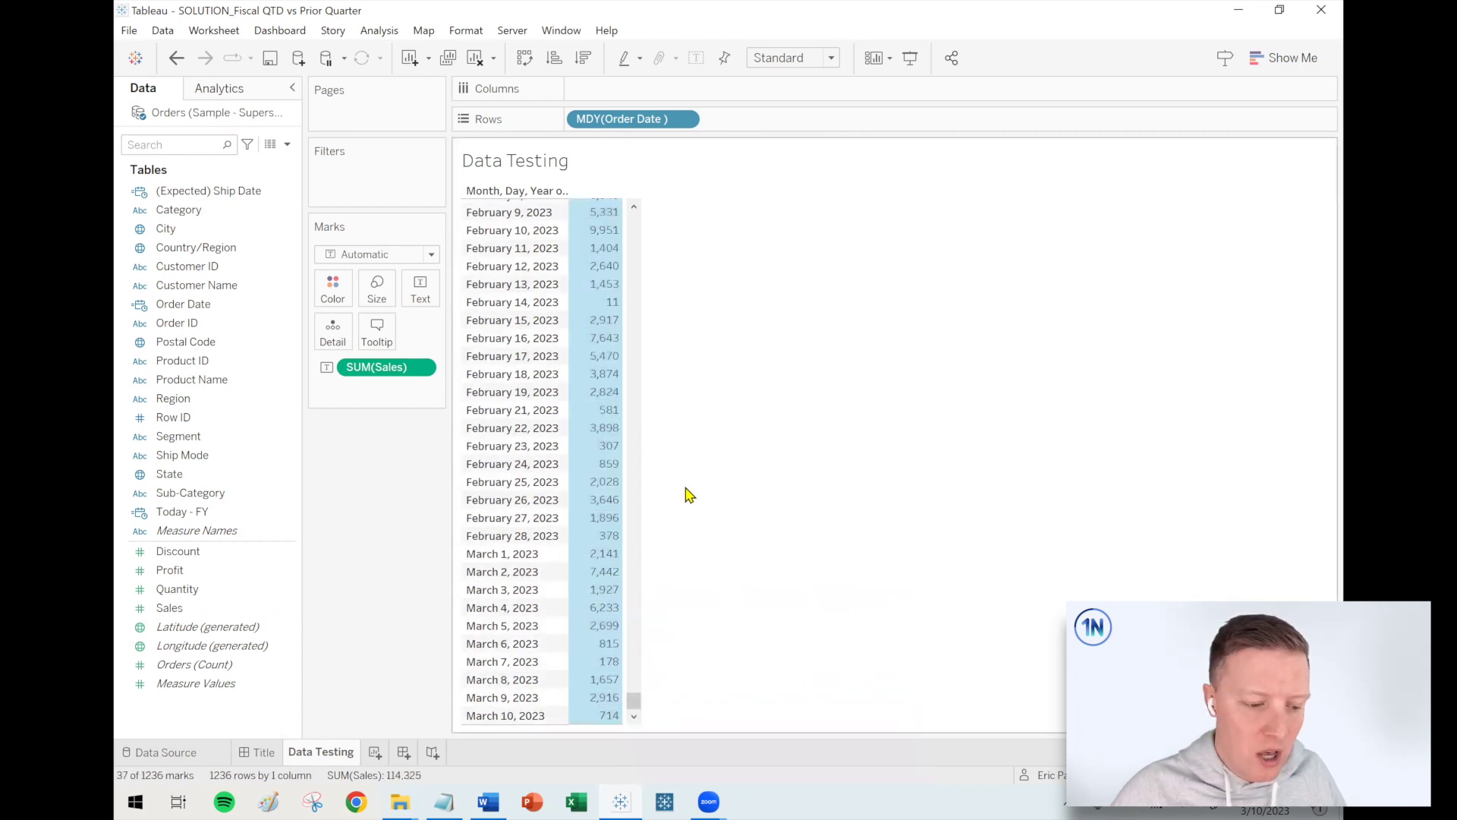
scroll(688, 499, up, 4)
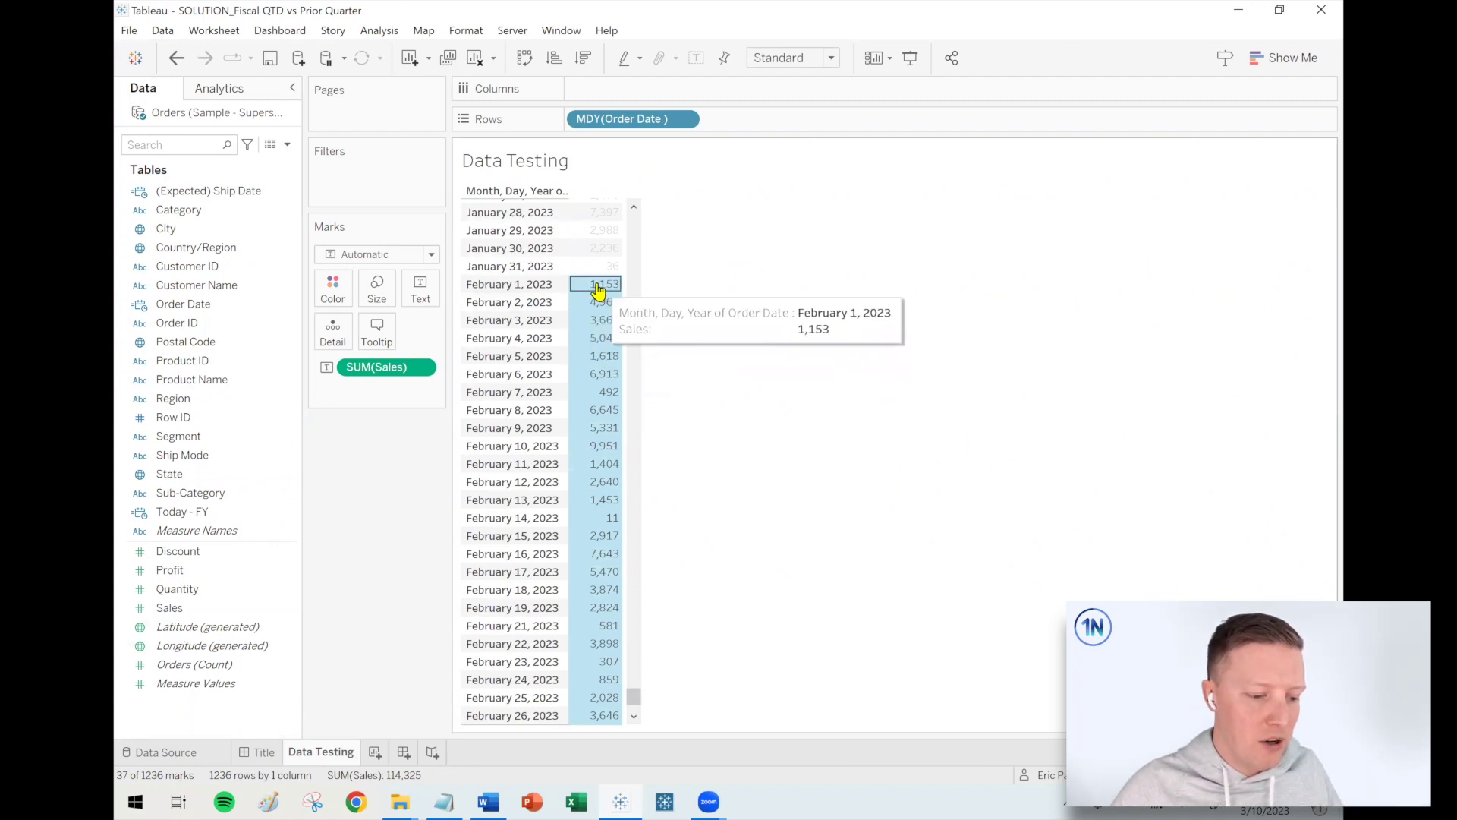
mouse_move(601, 291)
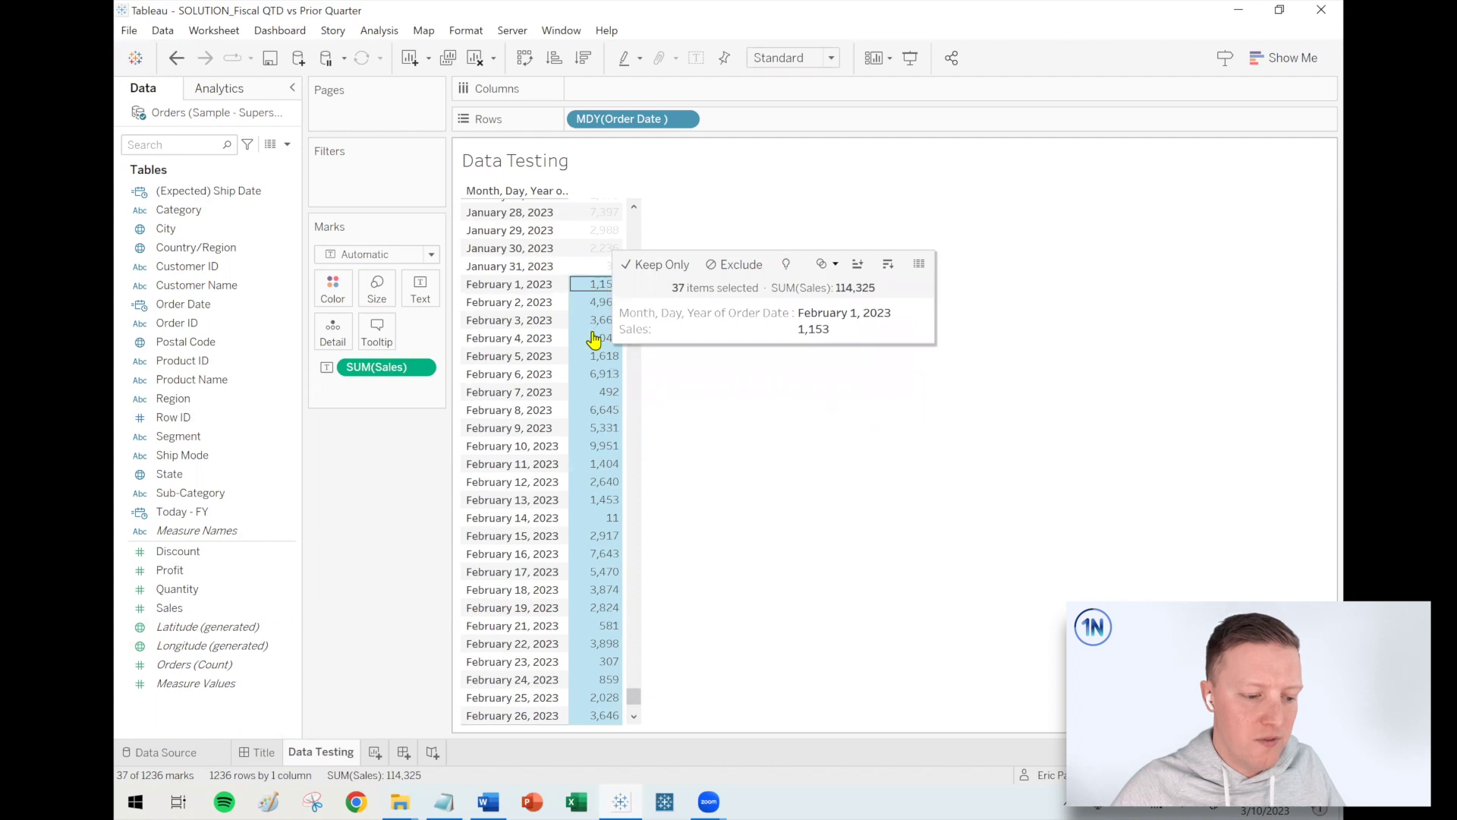
scroll(595, 339, down, 4)
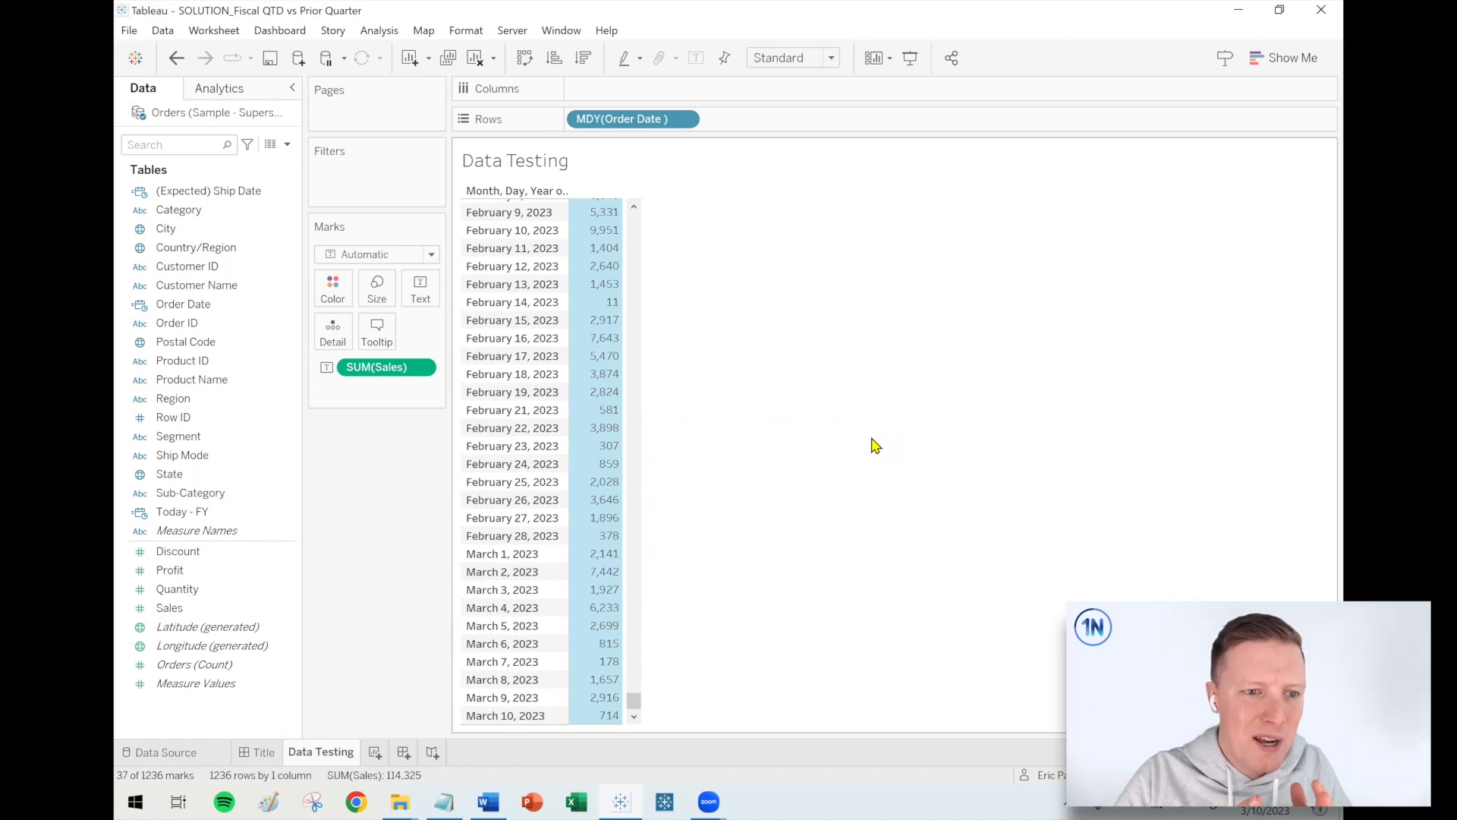
key(Escape)
Delete the Today - FY calculated field from the Data pane.
click(249, 514)
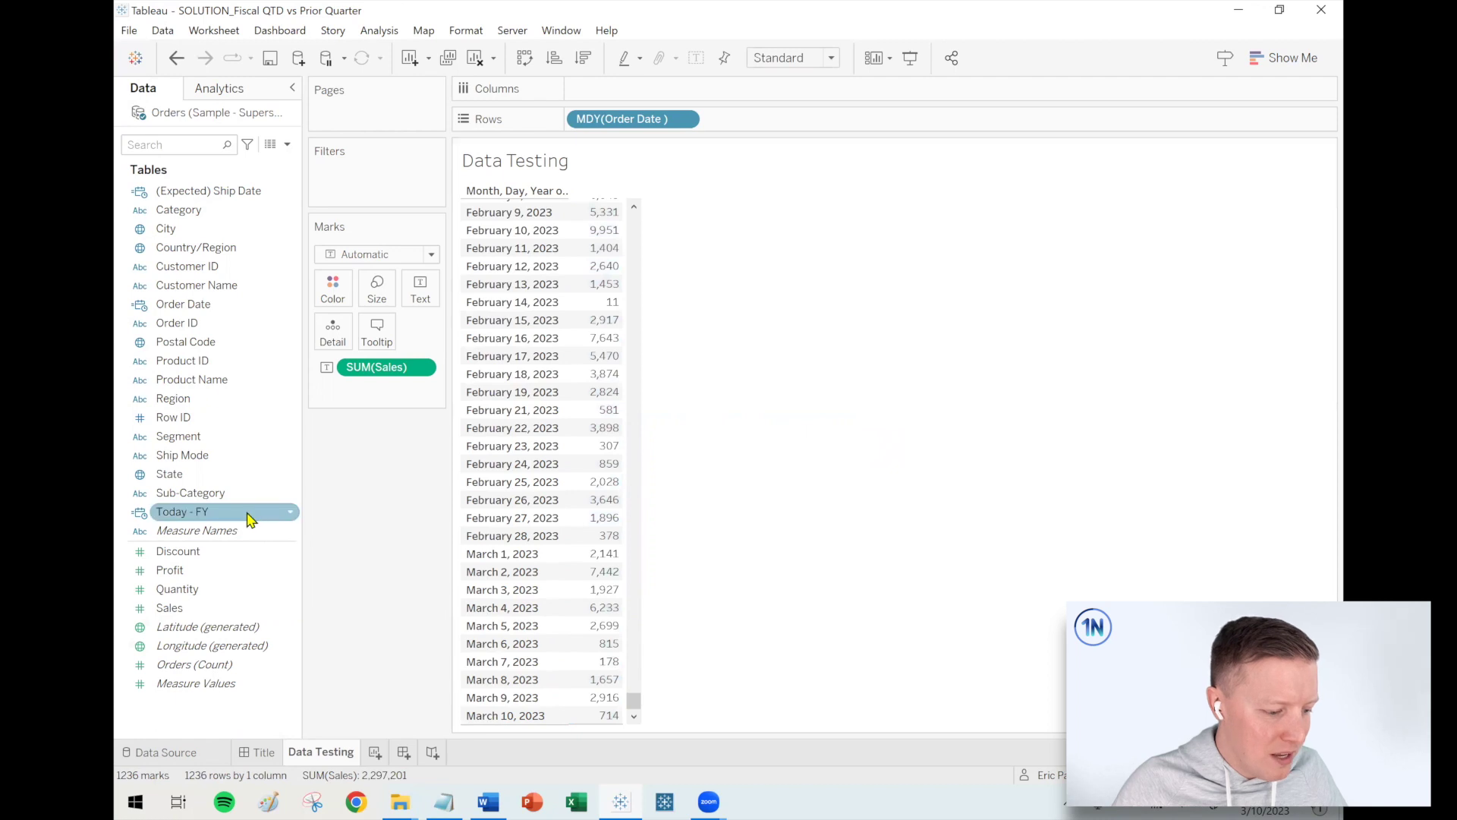
right_click(250, 513)
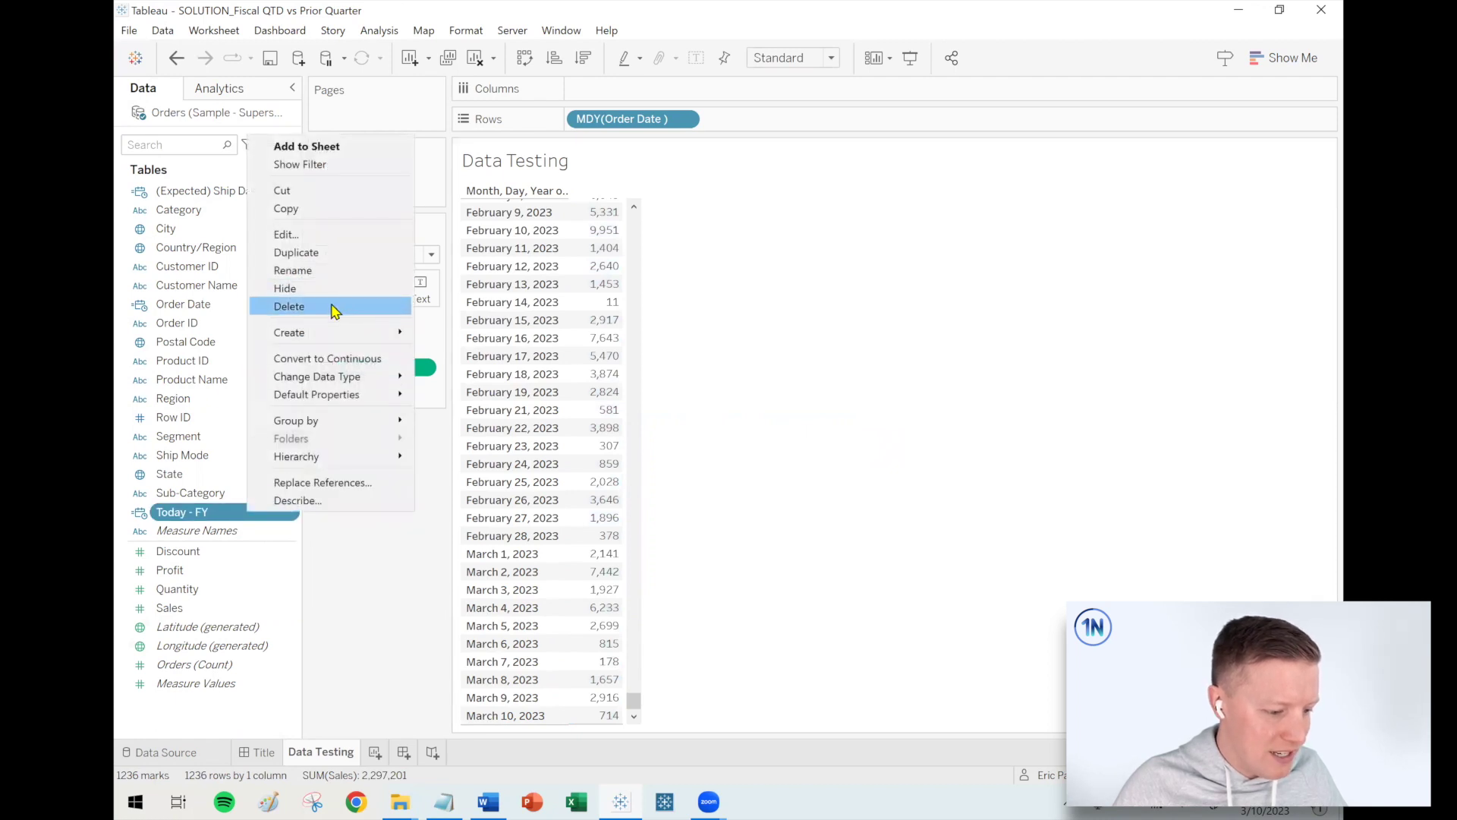
click(332, 308)
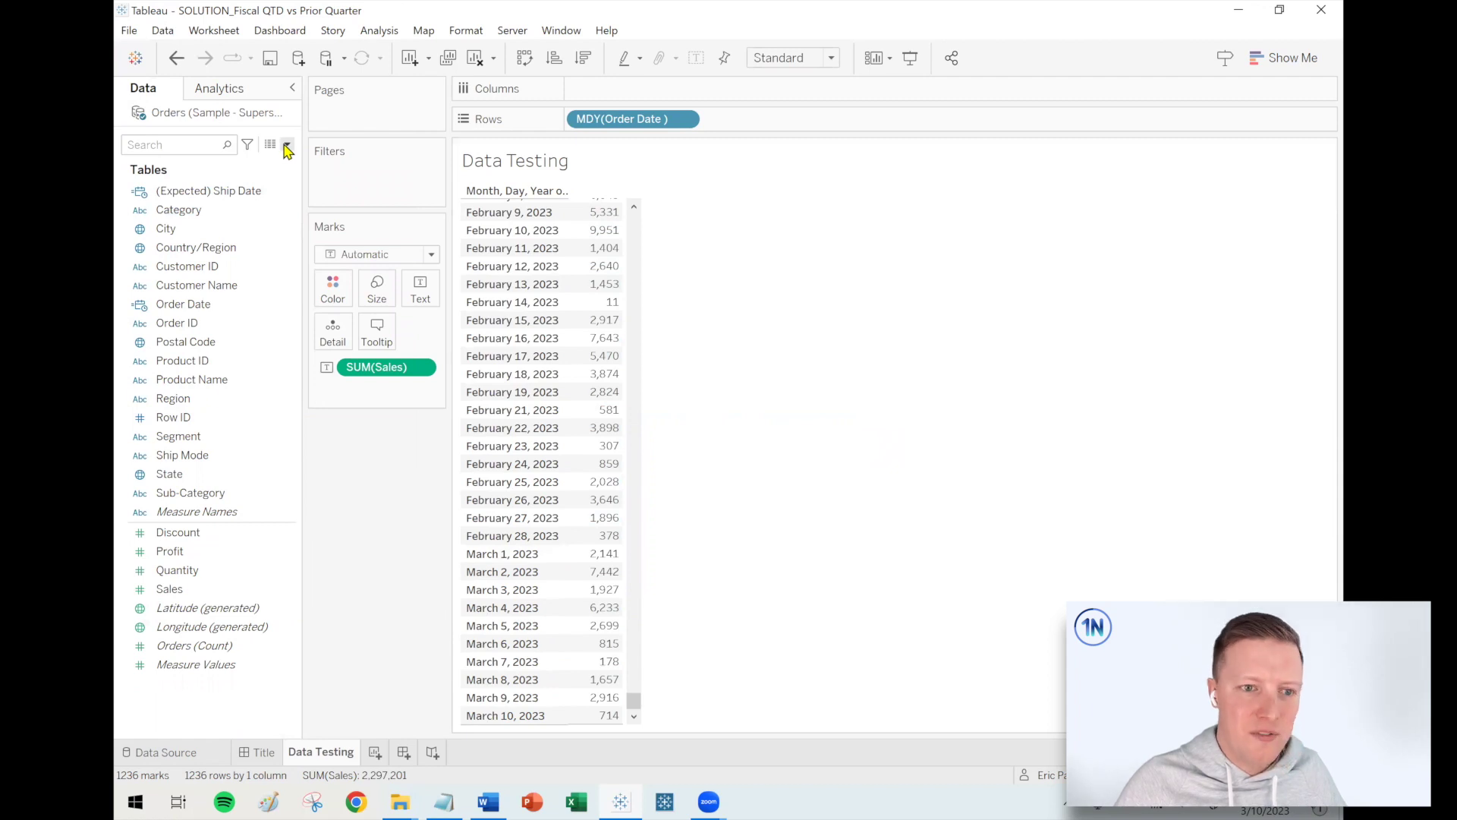
Select Order Date and inspect the February 1 sales value in the table.
click(182, 306)
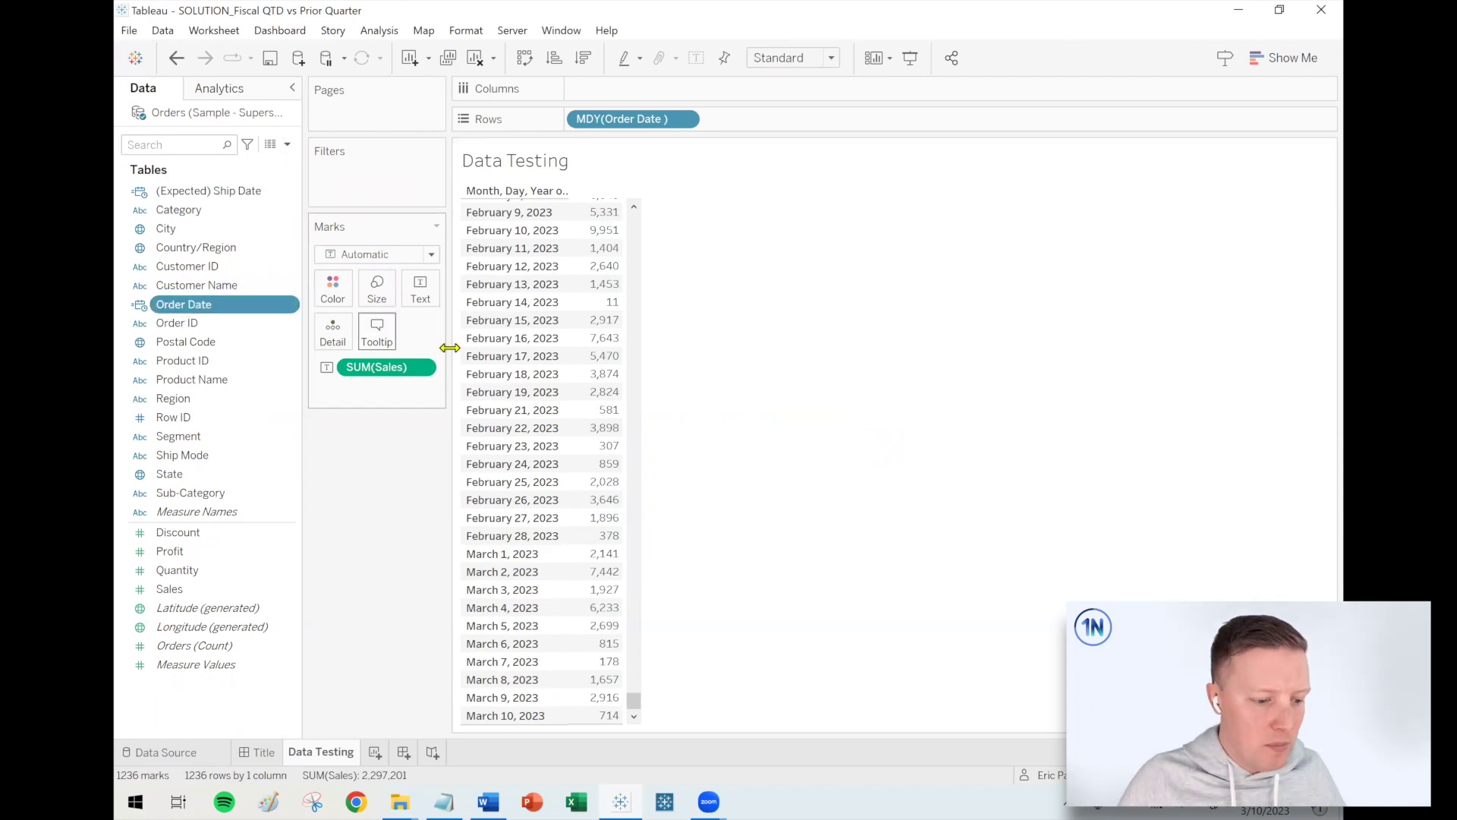
scroll(532, 341, up, 4)
click(591, 289)
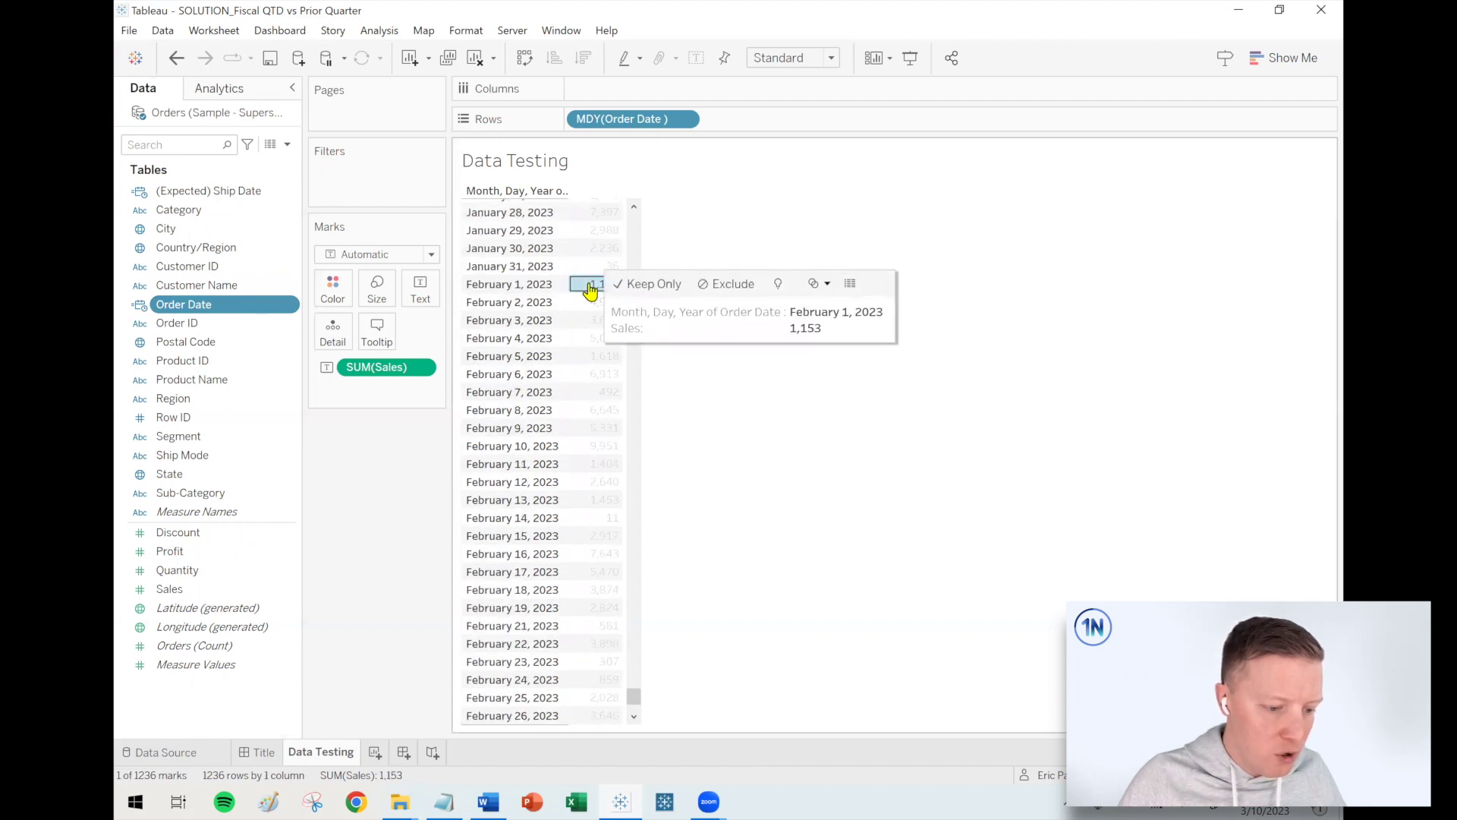
click(590, 290)
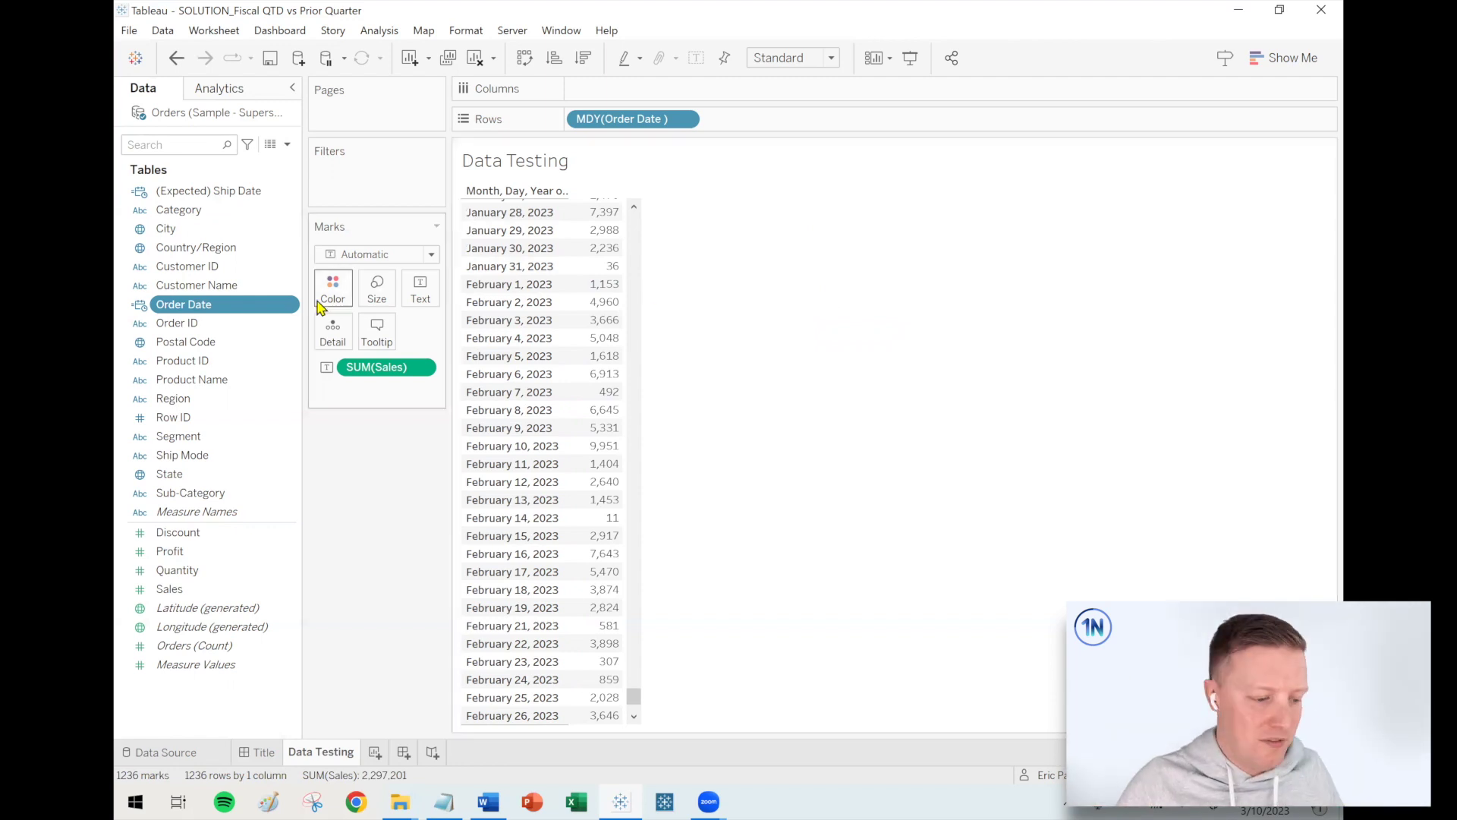
right_click(289, 306)
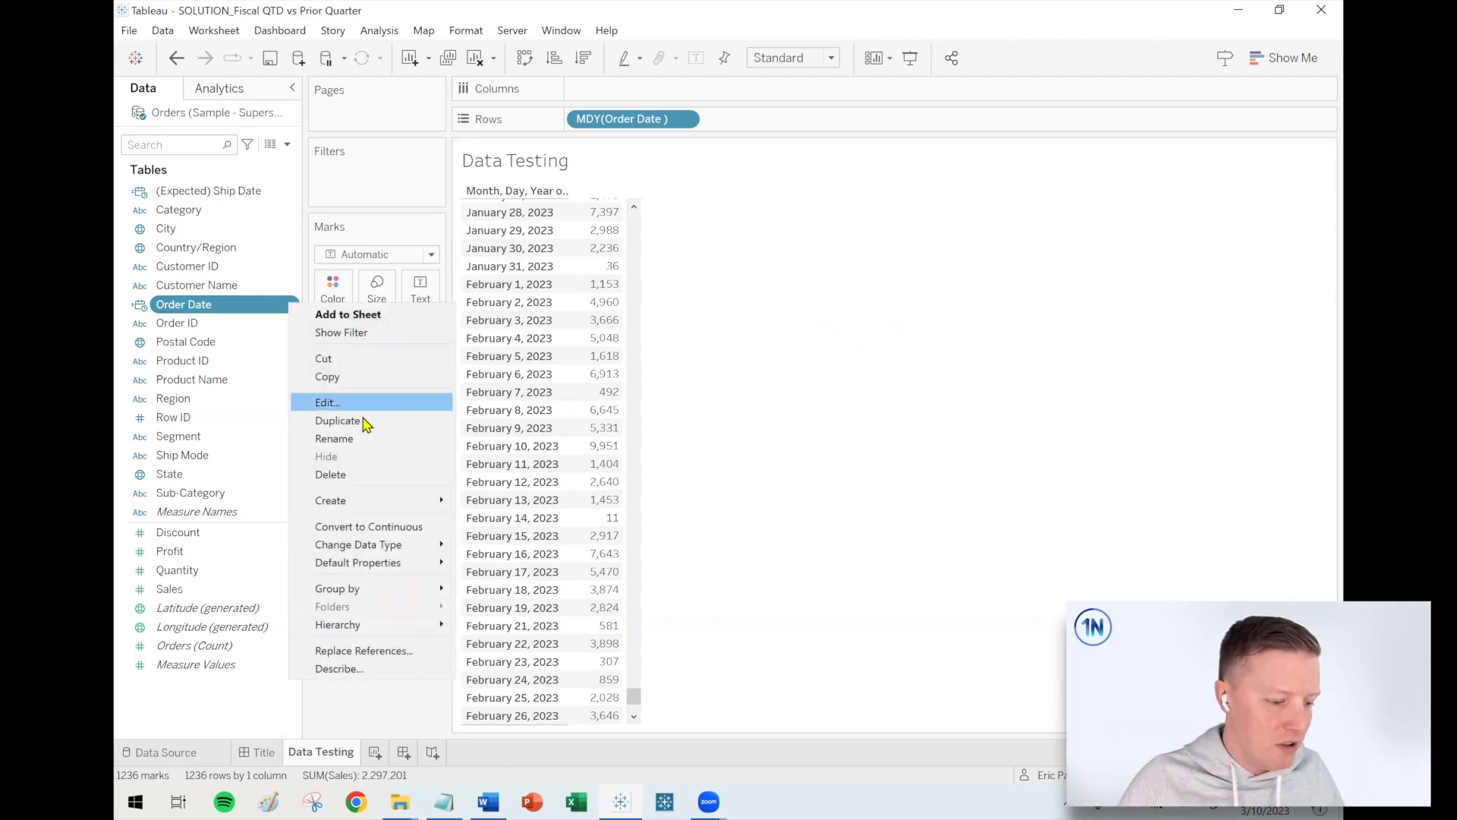
Create the calculated field Order Date - FY as DATEADD('month',11,[Order Date]) and save it.
mouse_move(367, 499)
click(493, 500)
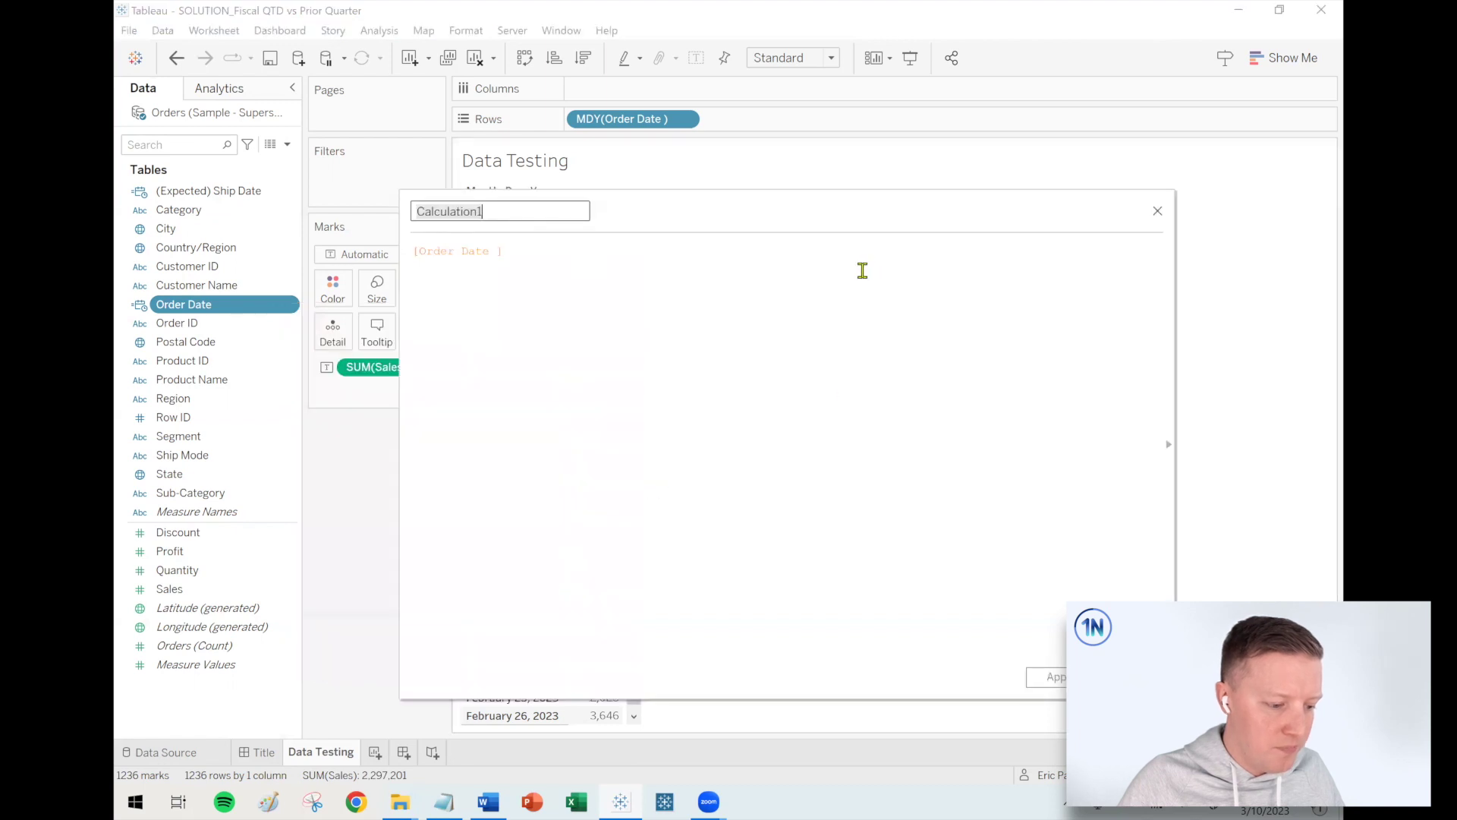
text(Order Date - FY)
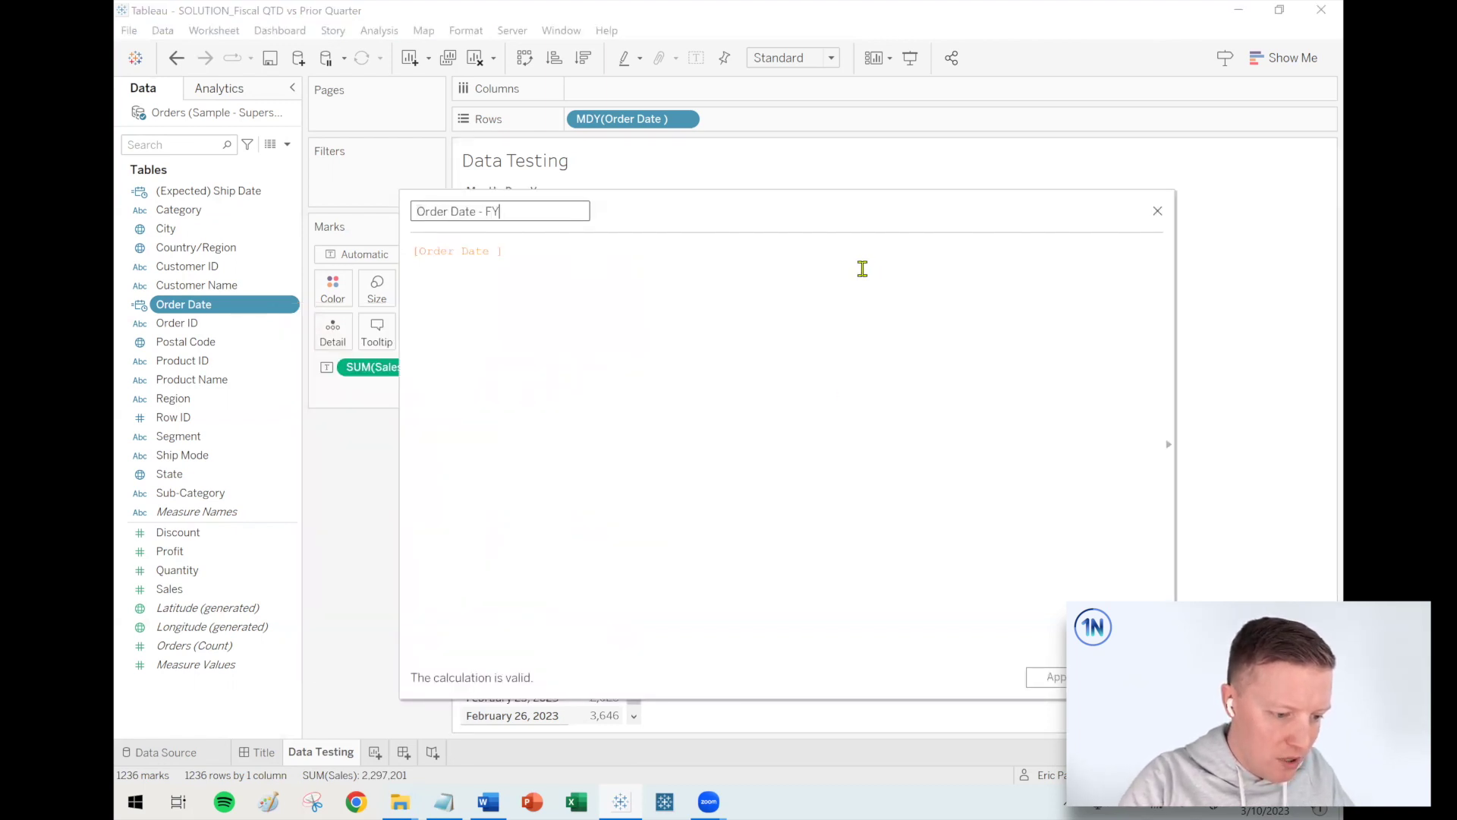
ctrl+scroll(754, 312, up, 2)
click(416, 258)
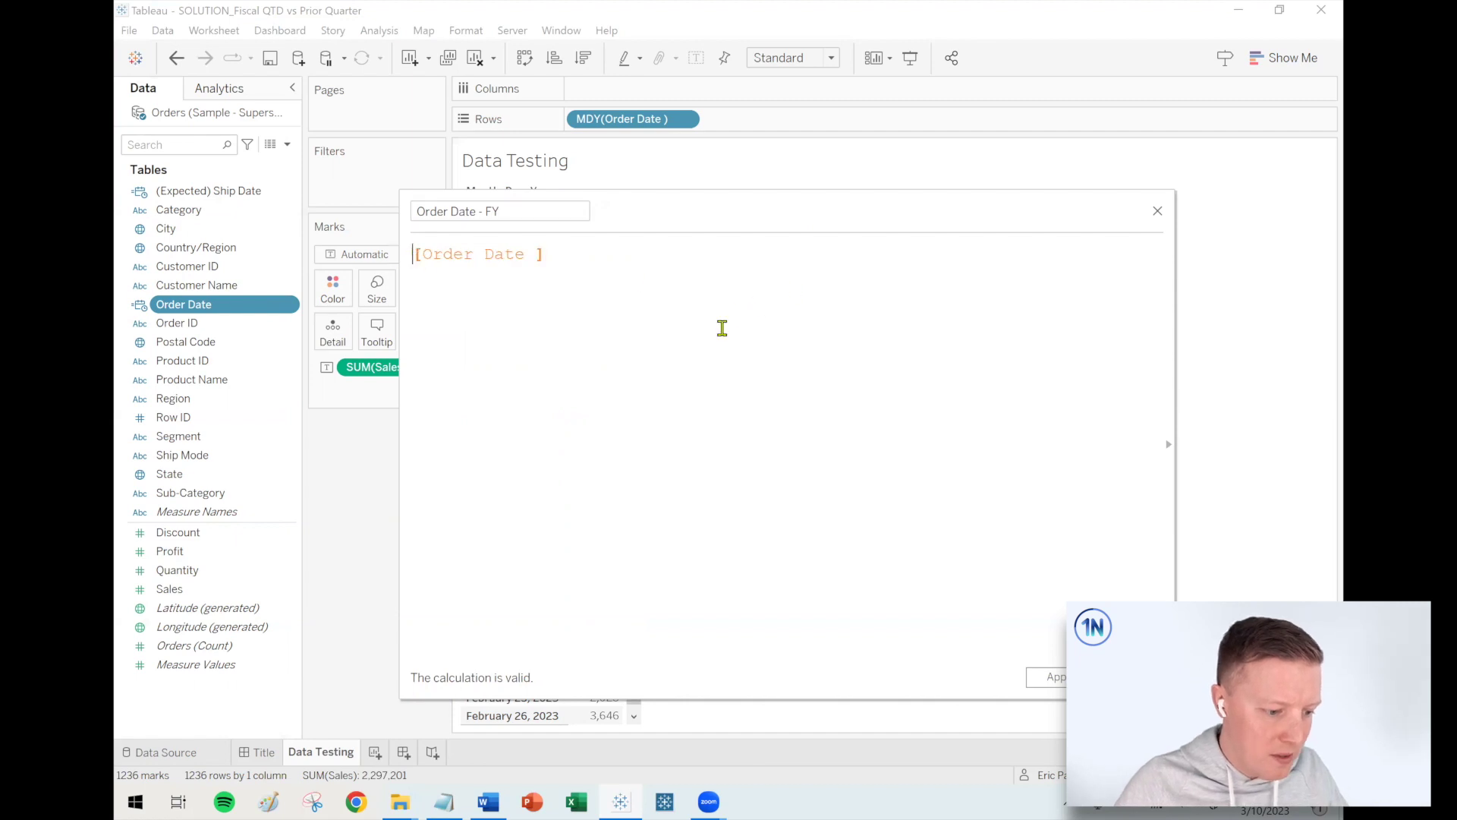
text(DATEADD)
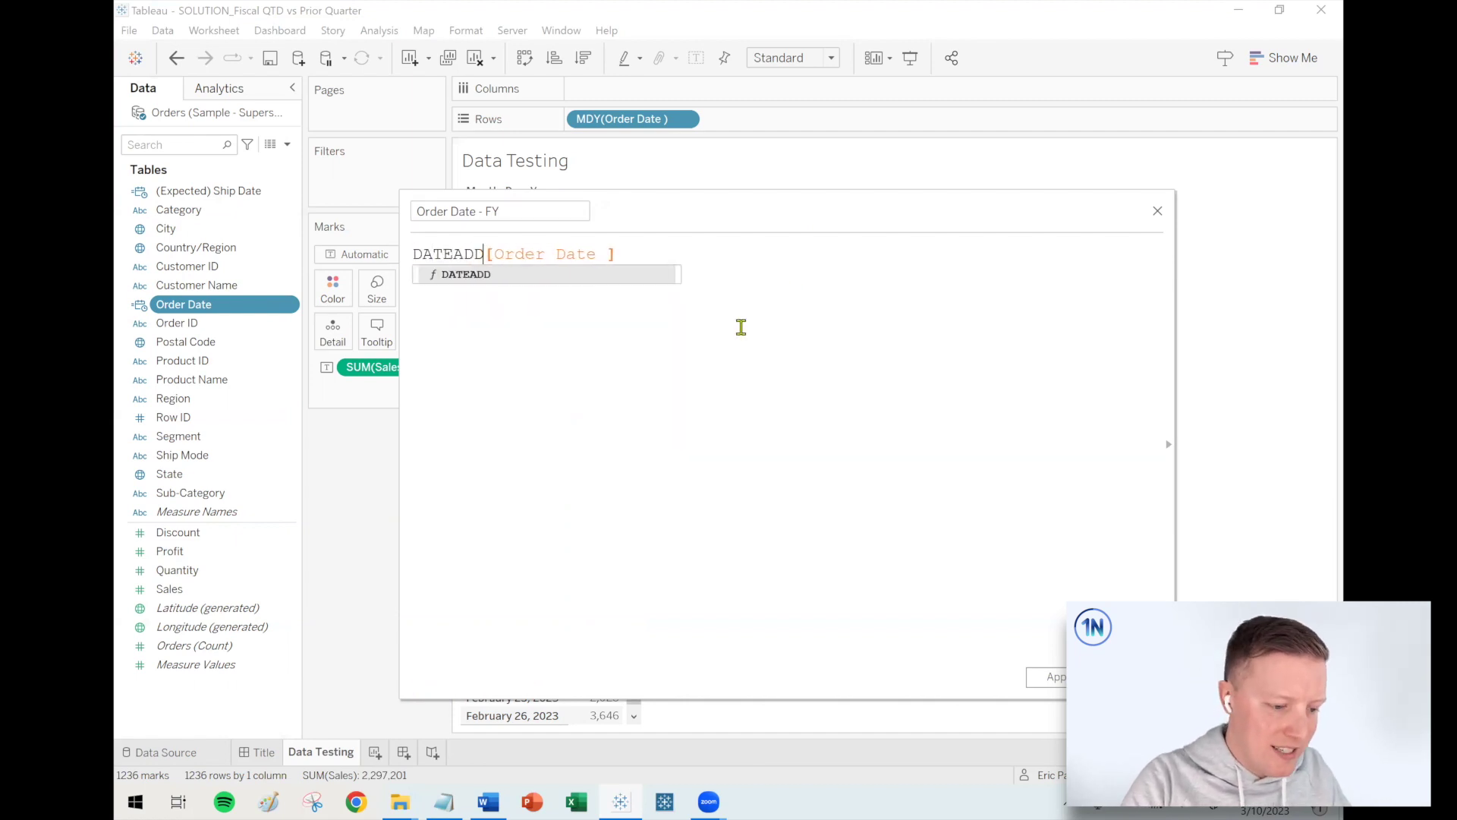
text(()
key(BackSpace)
text(()
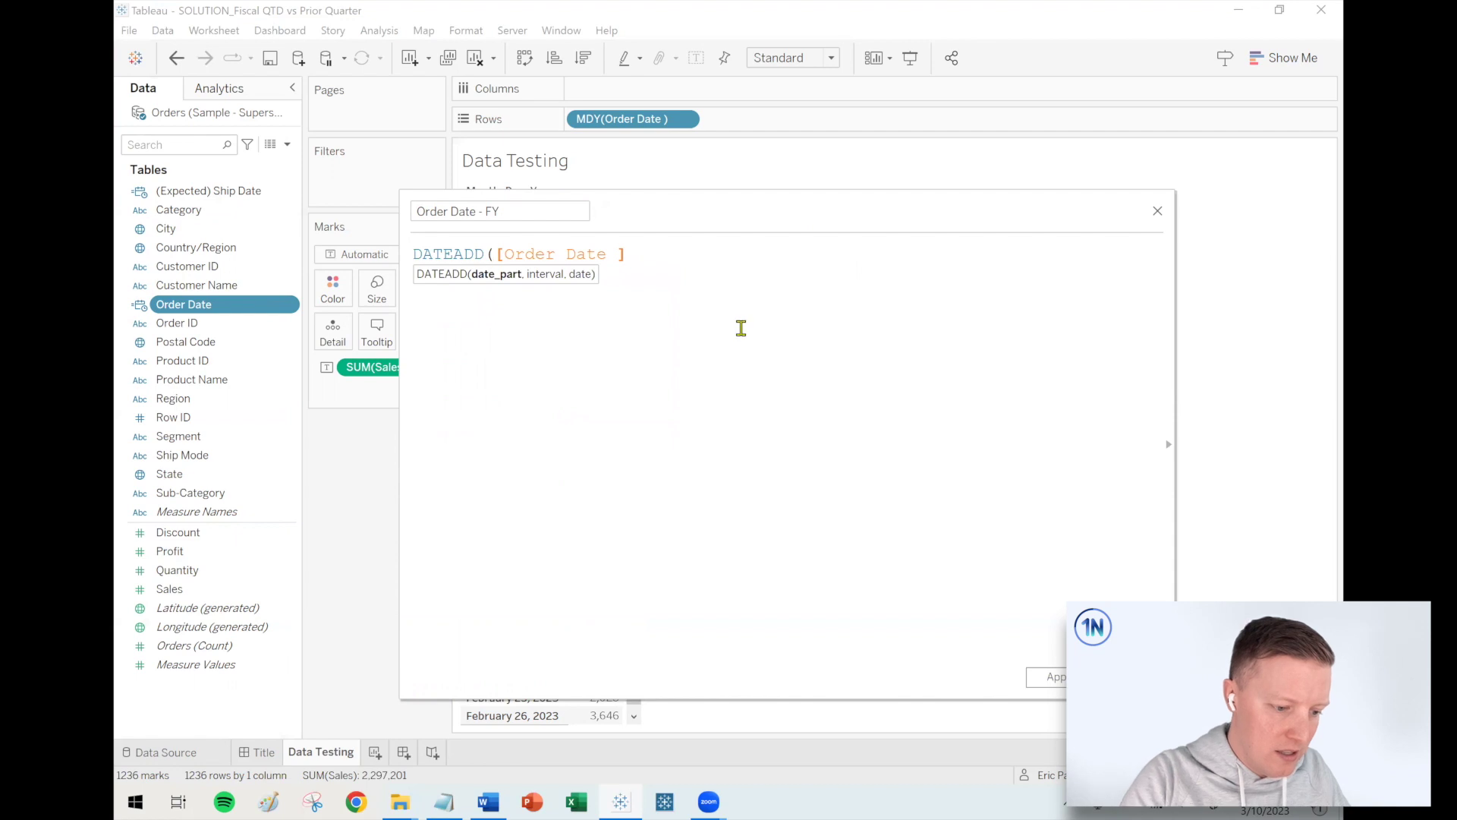
text('month',)
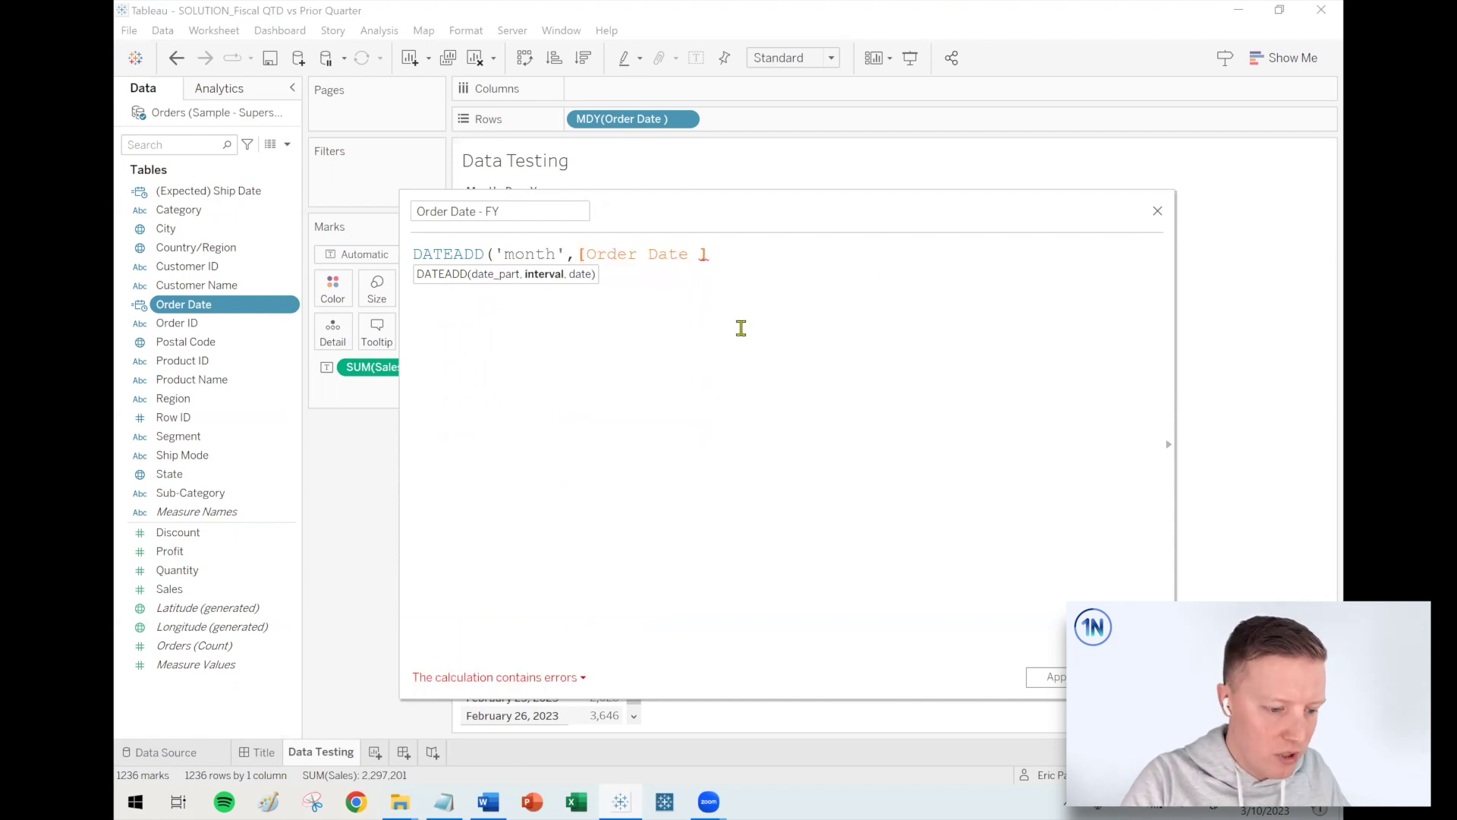
text(11,)
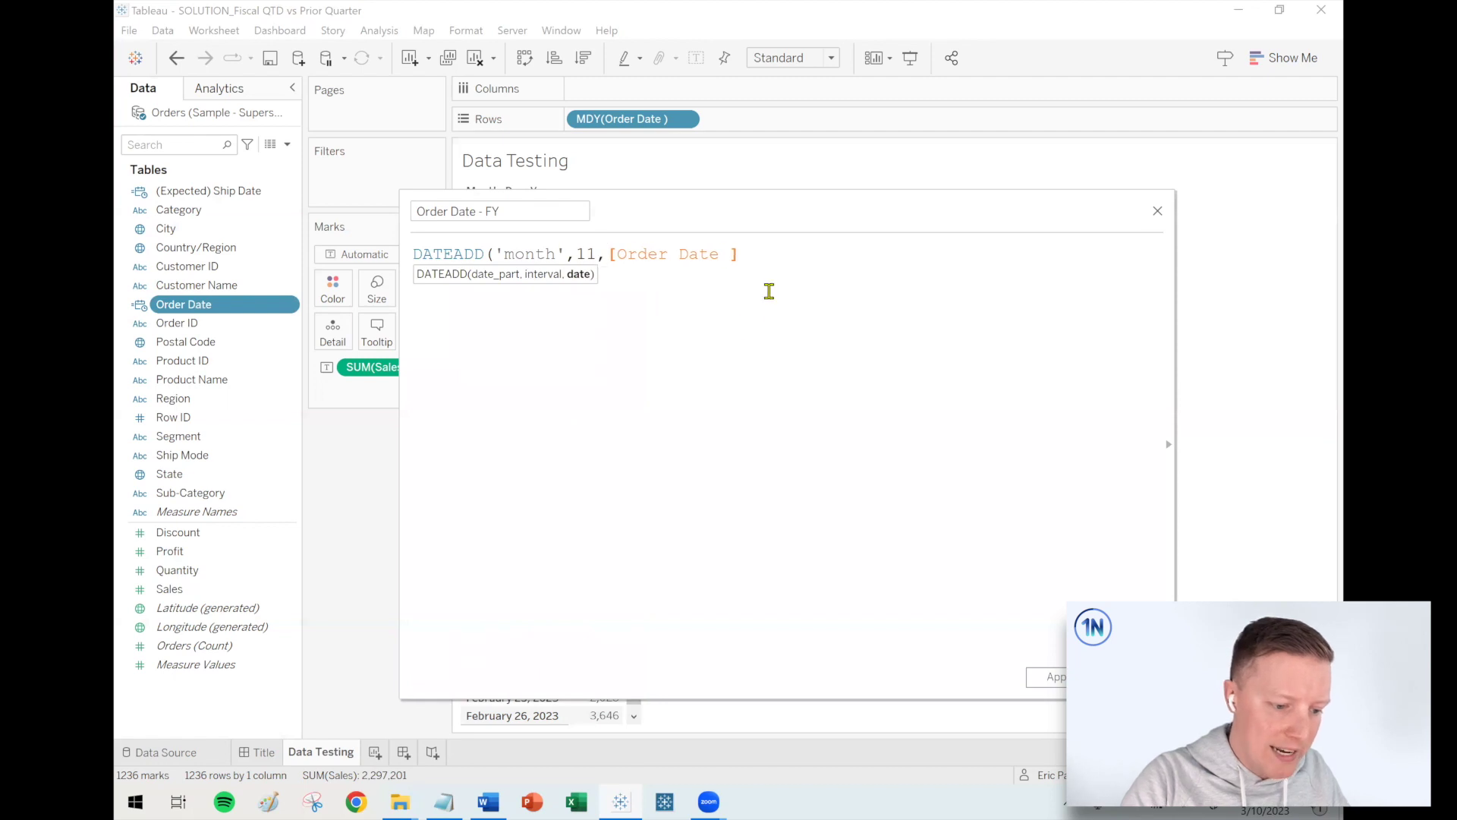
click(771, 286)
text())
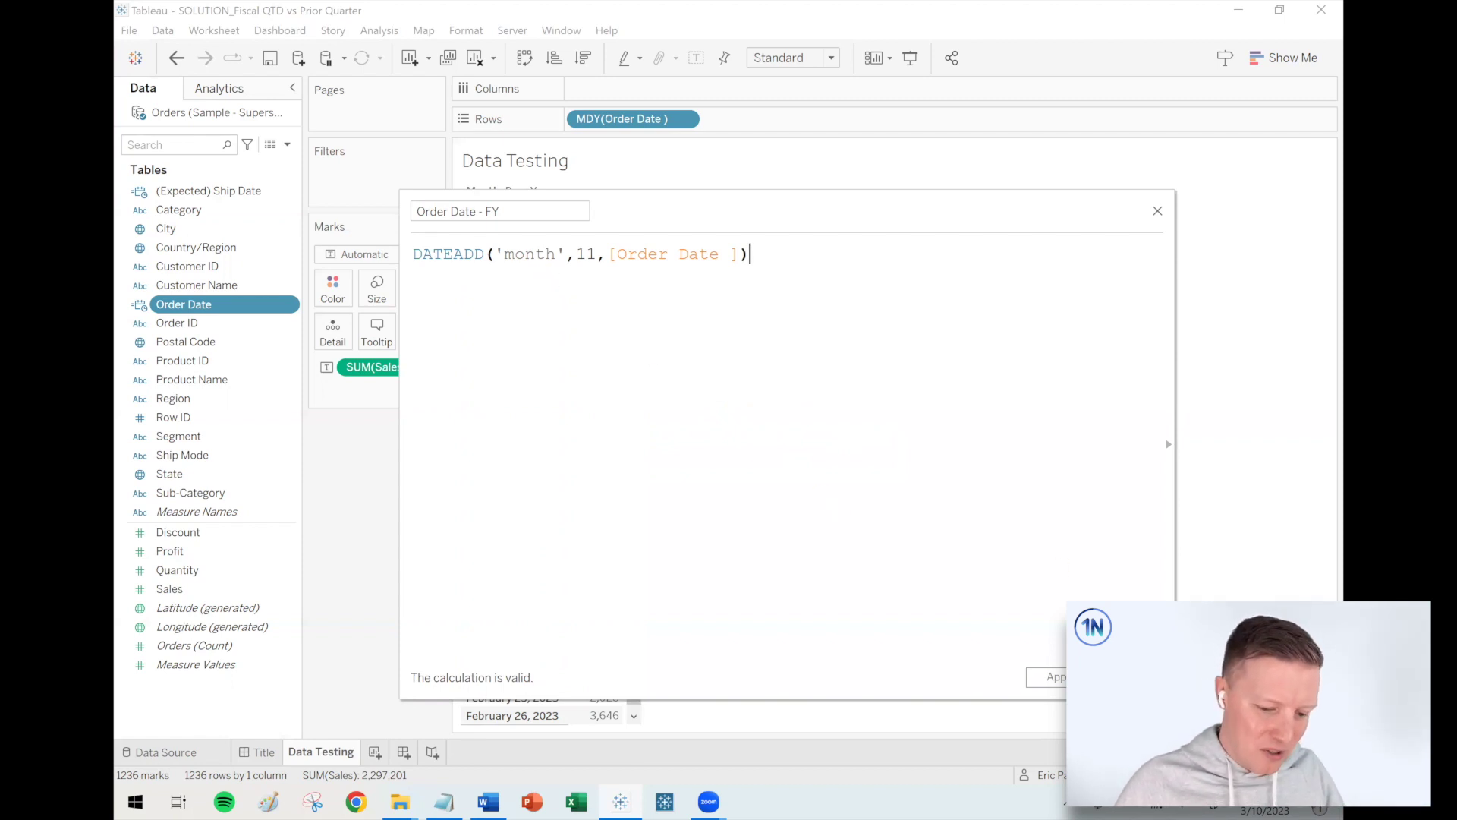
click(1116, 677)
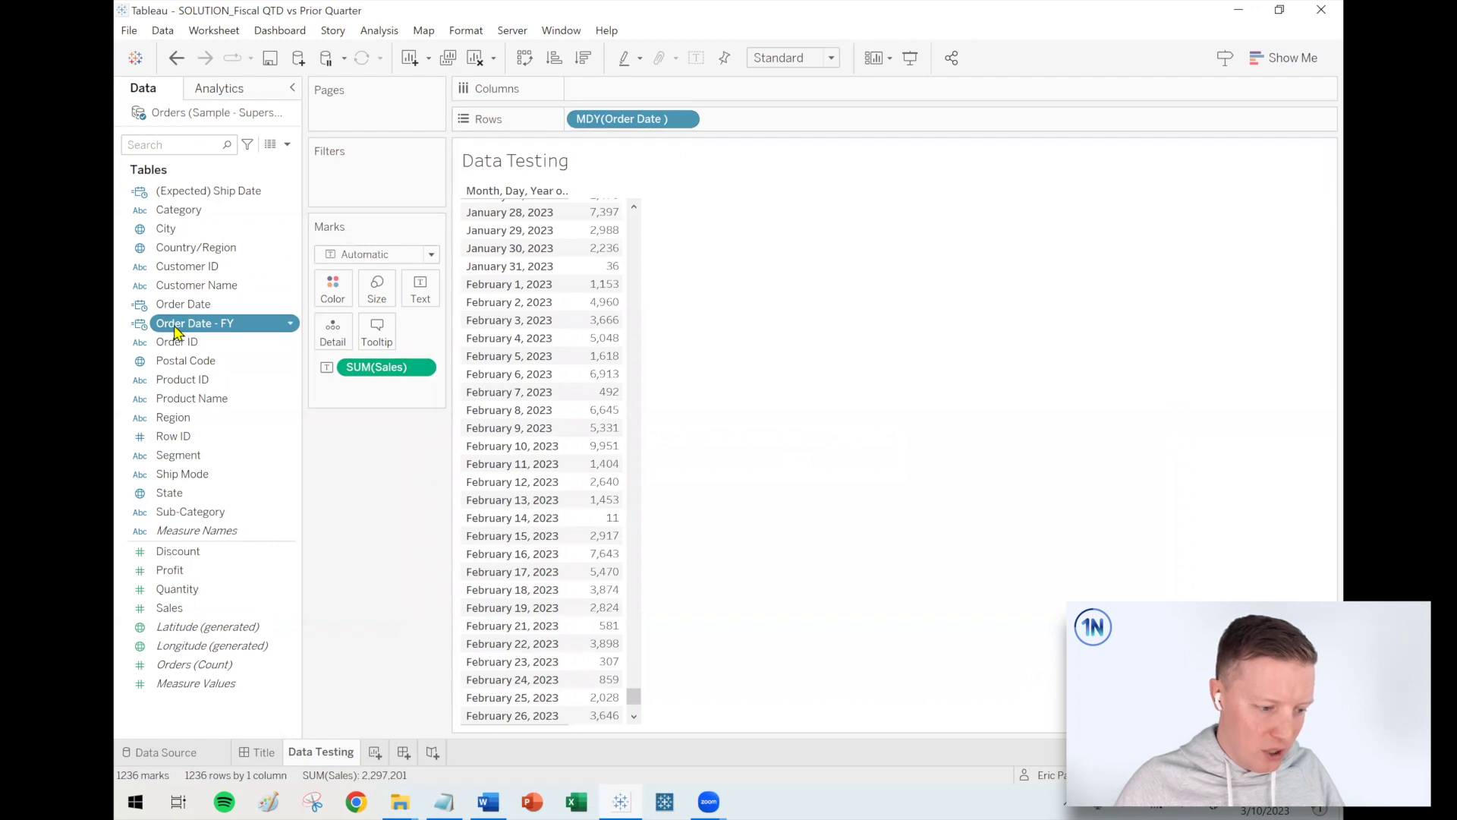
Add Order Date - FY to Rows as an exact month-day-year date.
drag(176, 328, 829, 123)
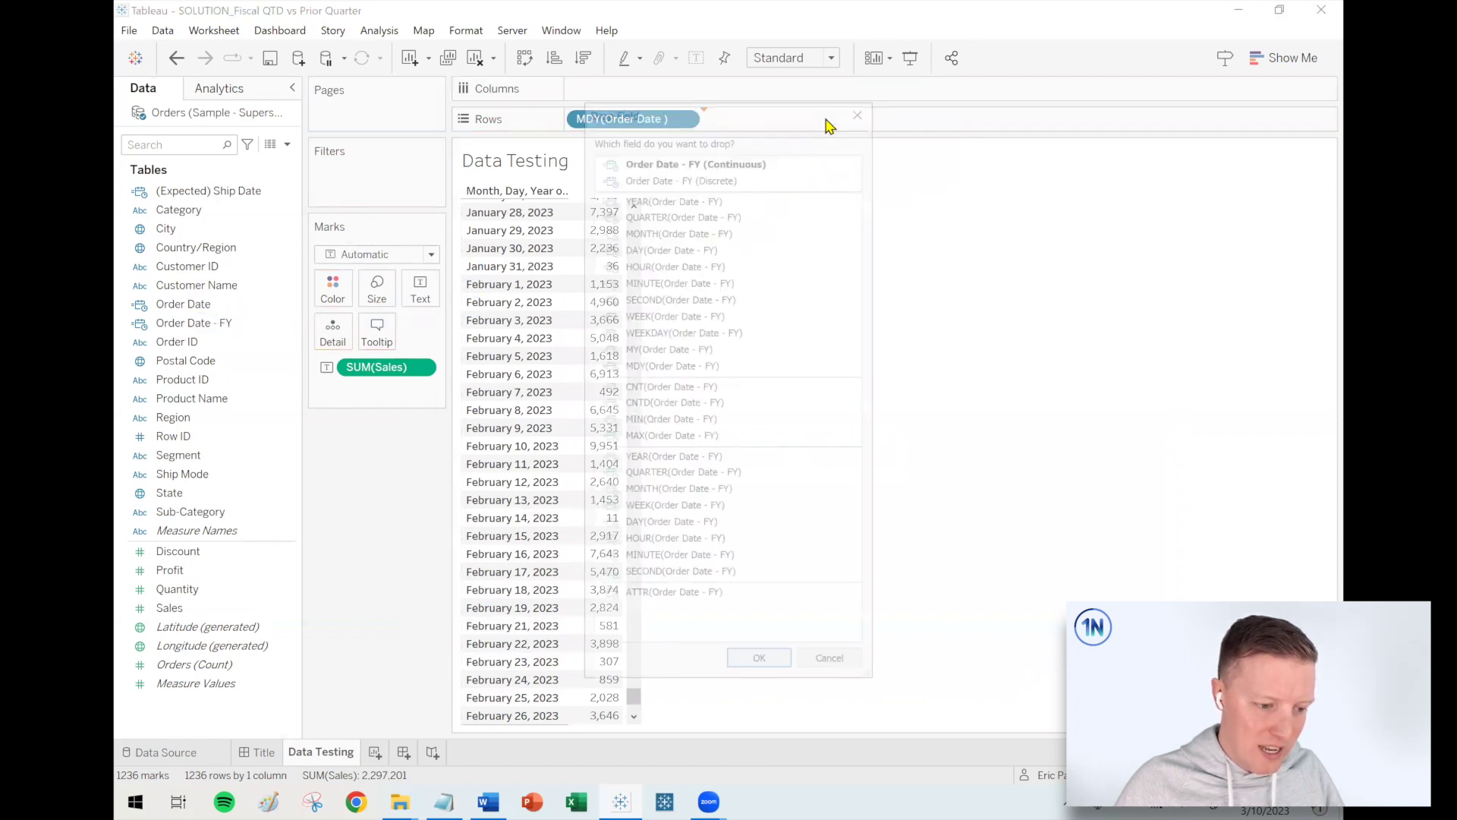
click(668, 367)
click(760, 667)
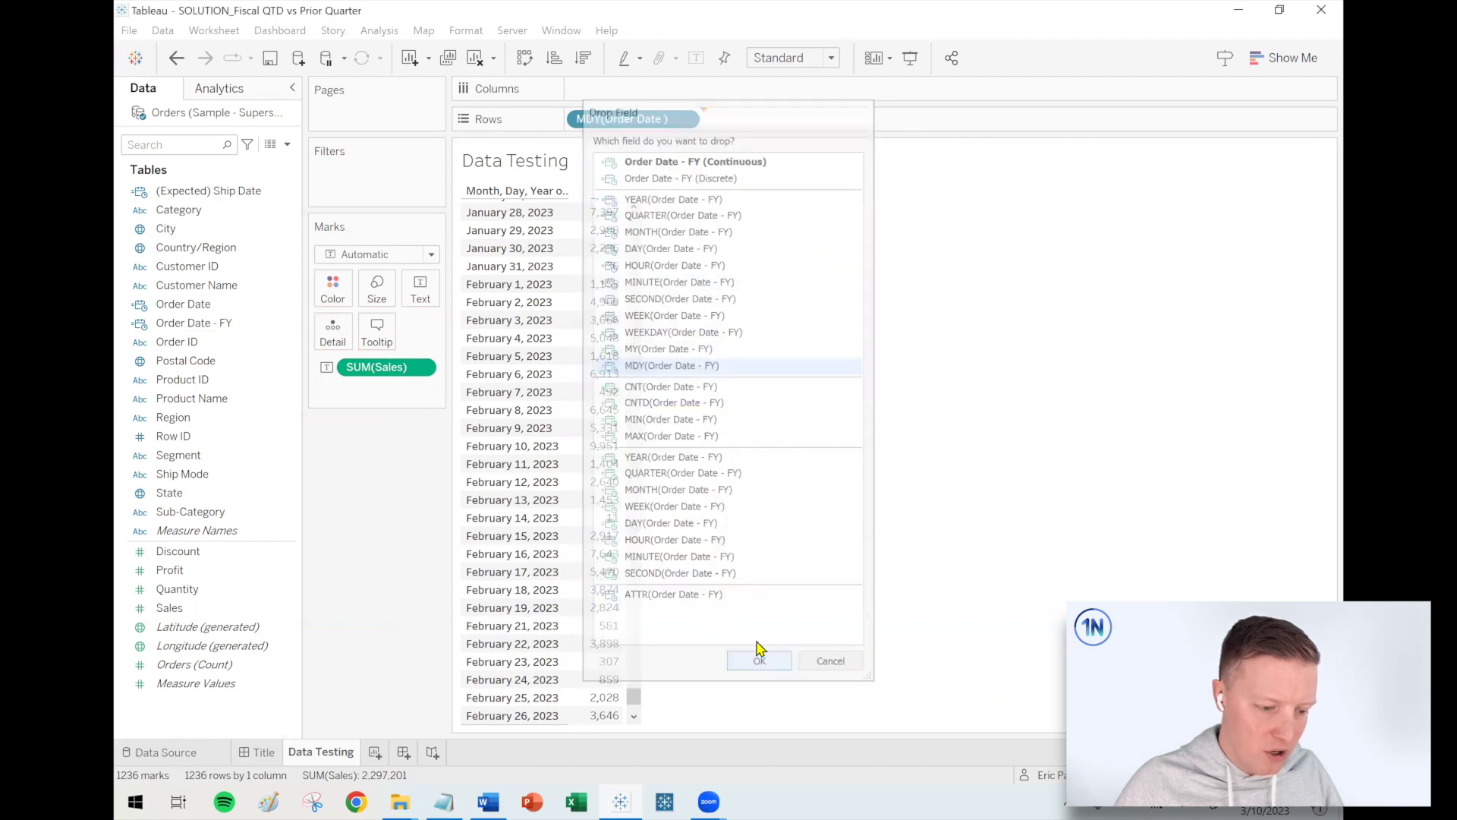
Compare February 1, 2023 with its shifted date January 1, 2024, then clear the selection.
click(487, 287)
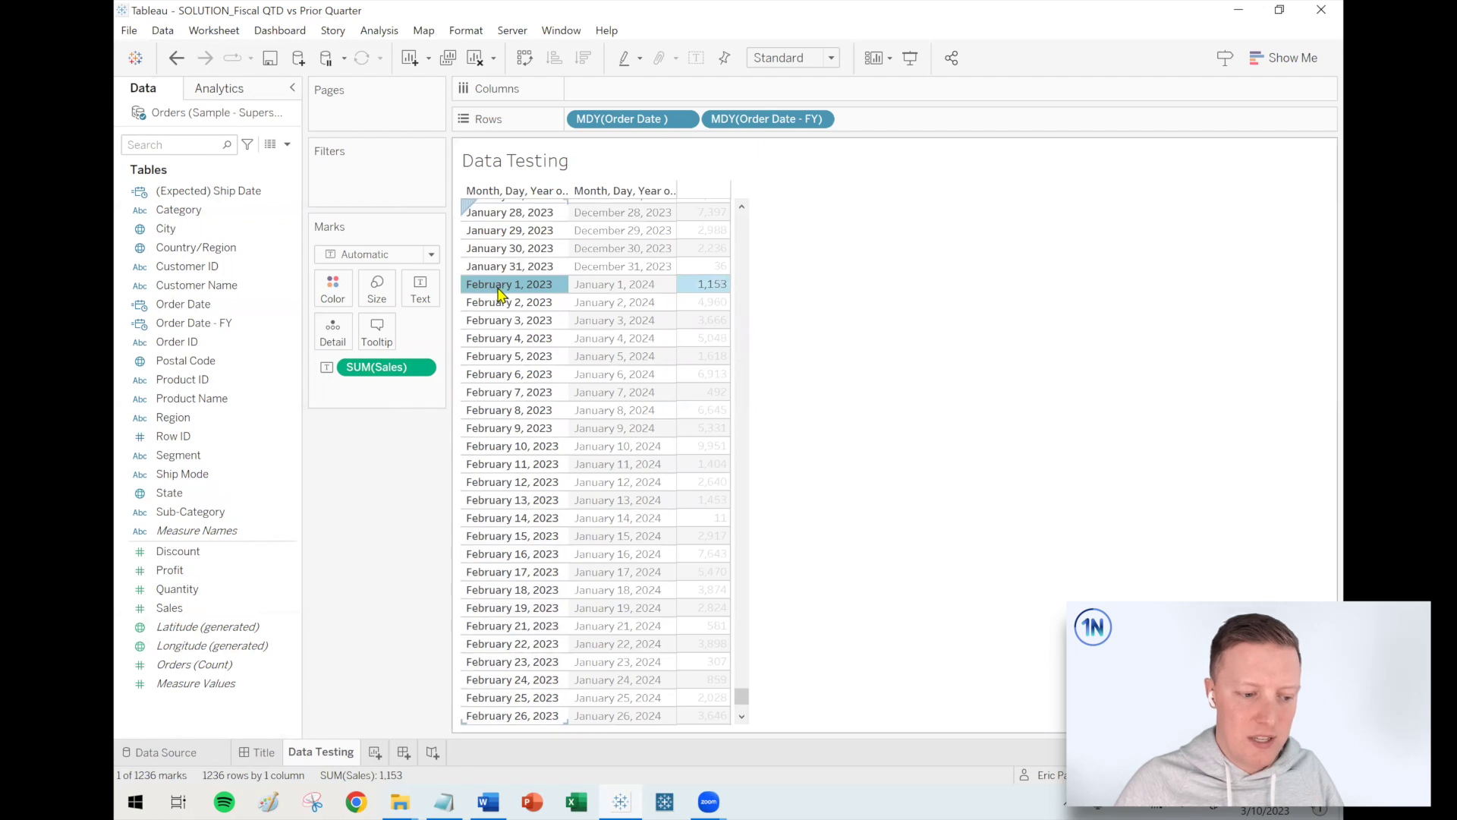
click(606, 293)
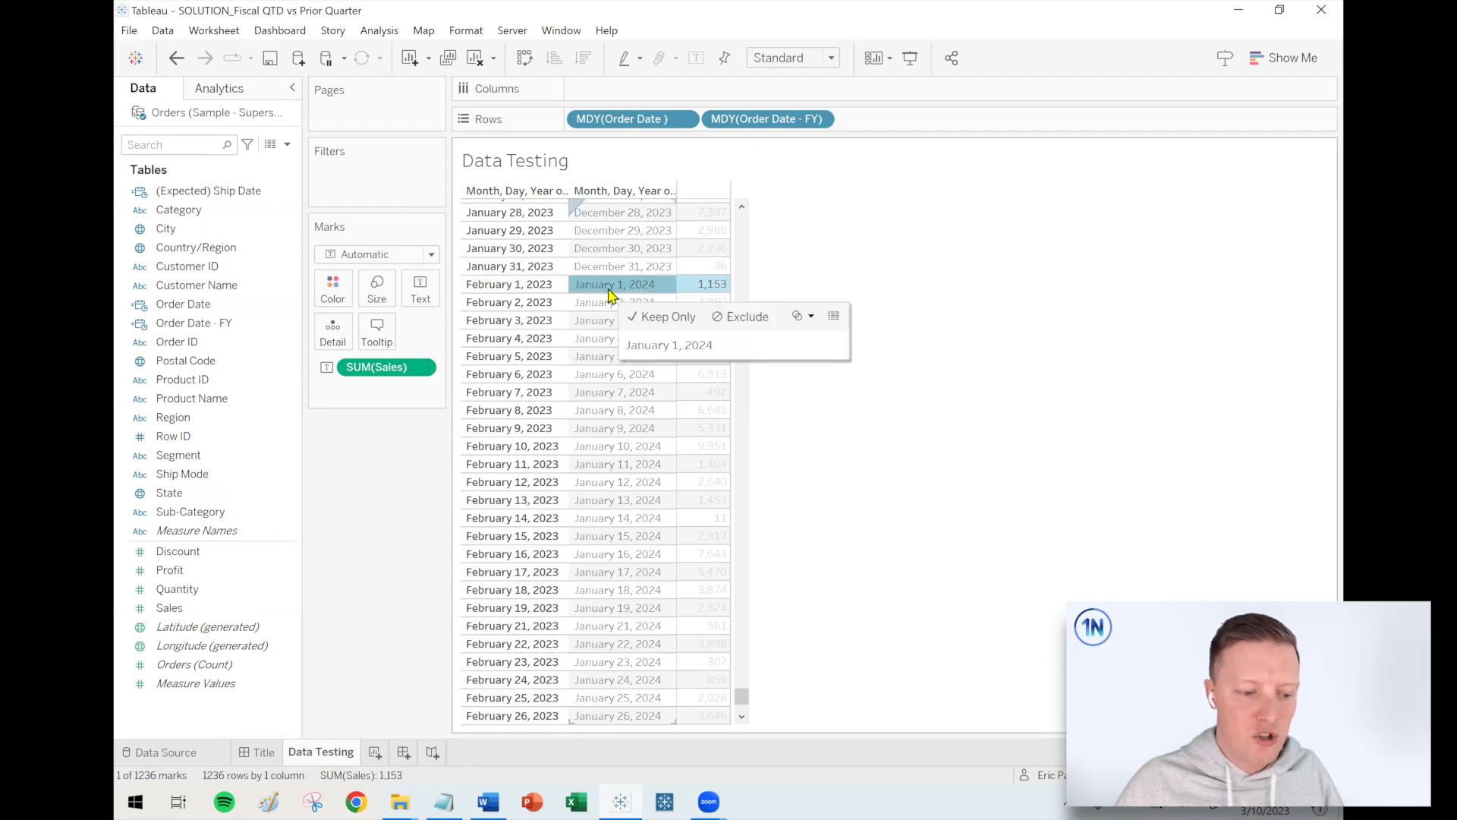
click(922, 328)
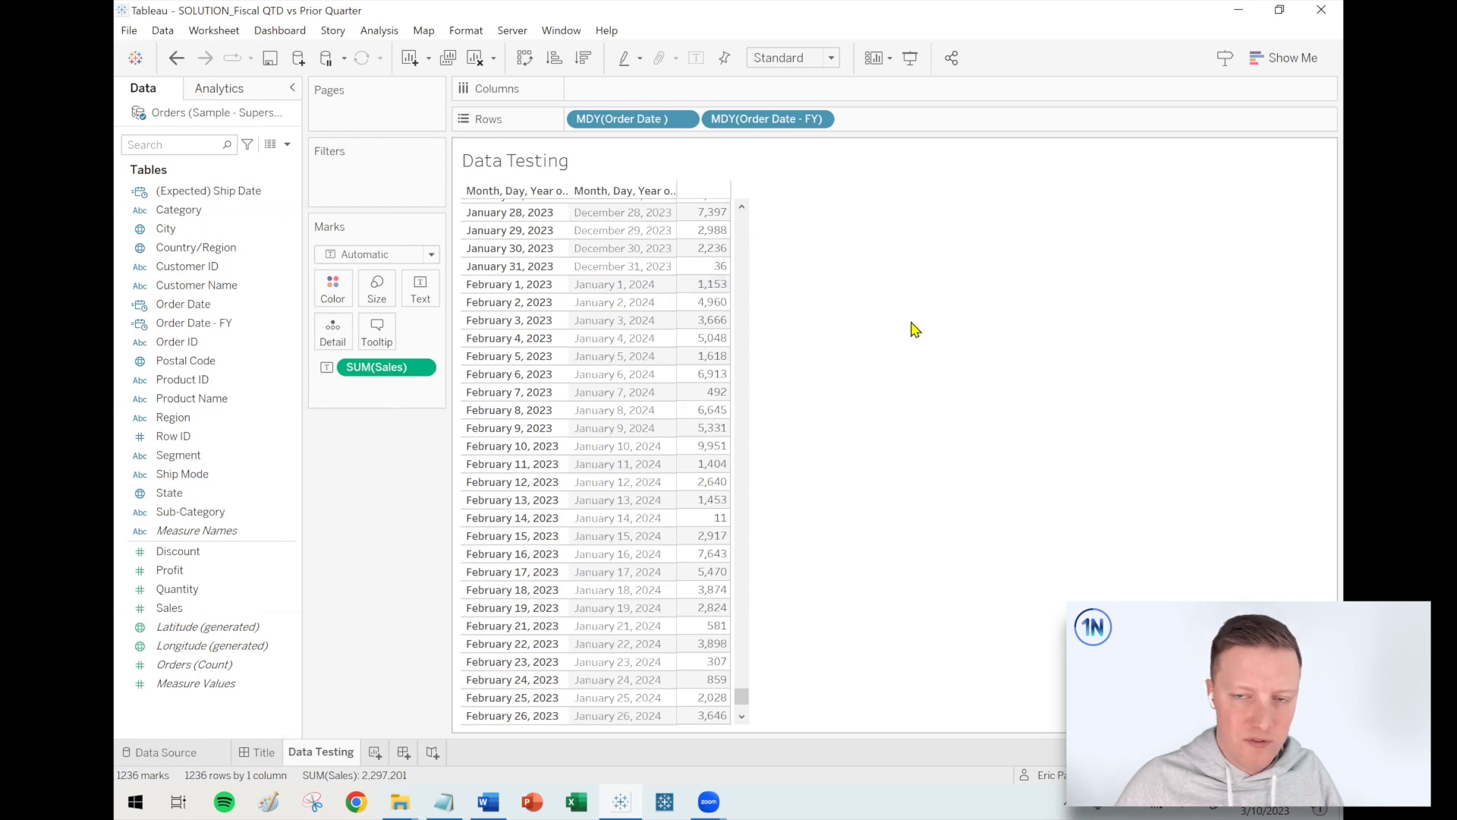
click(288, 144)
Name the new calculation Today - FY with formula DATEADD('month',11,TODAY()).
click(193, 156)
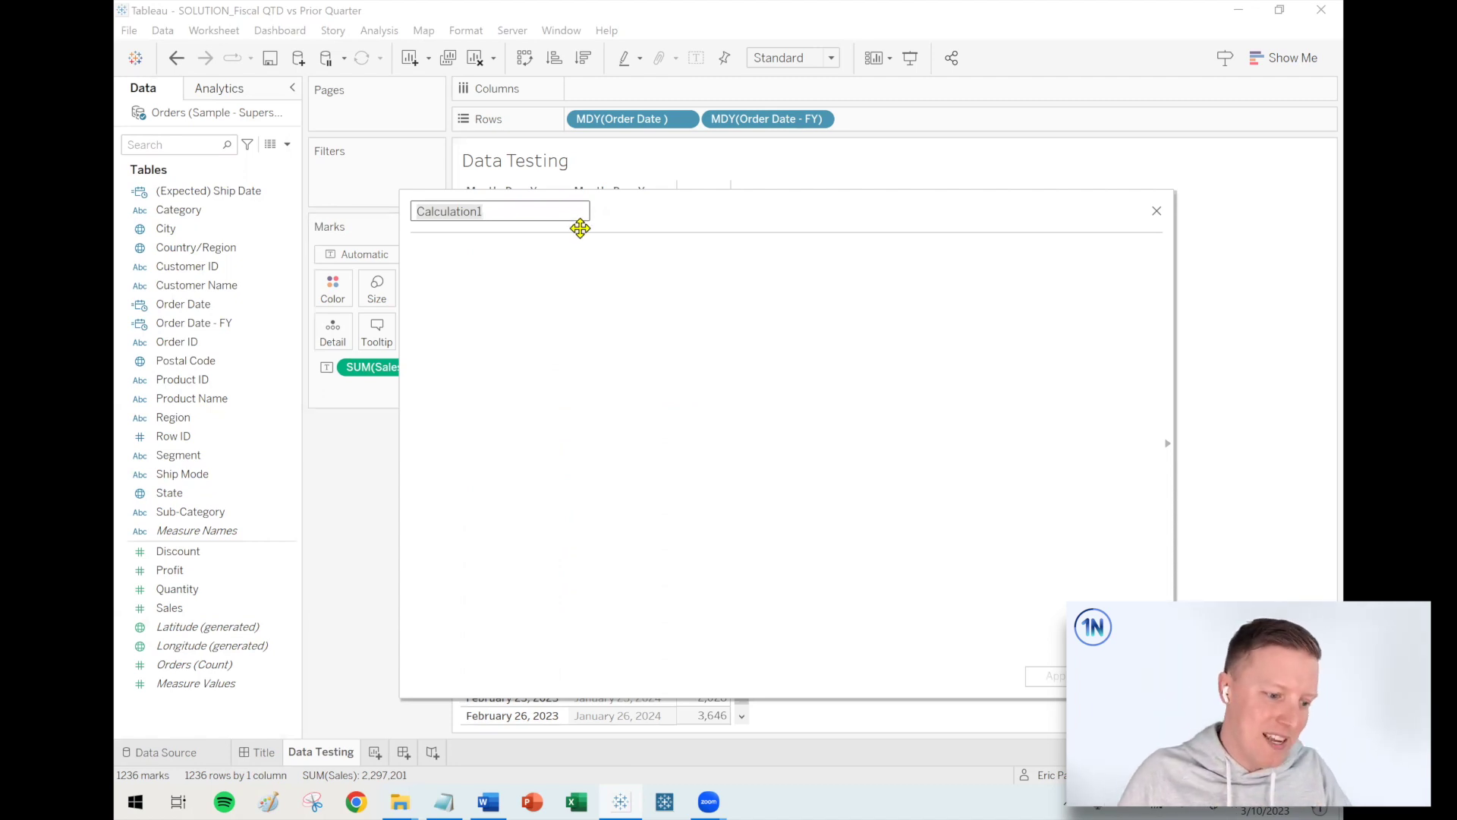
text(Today - FY)
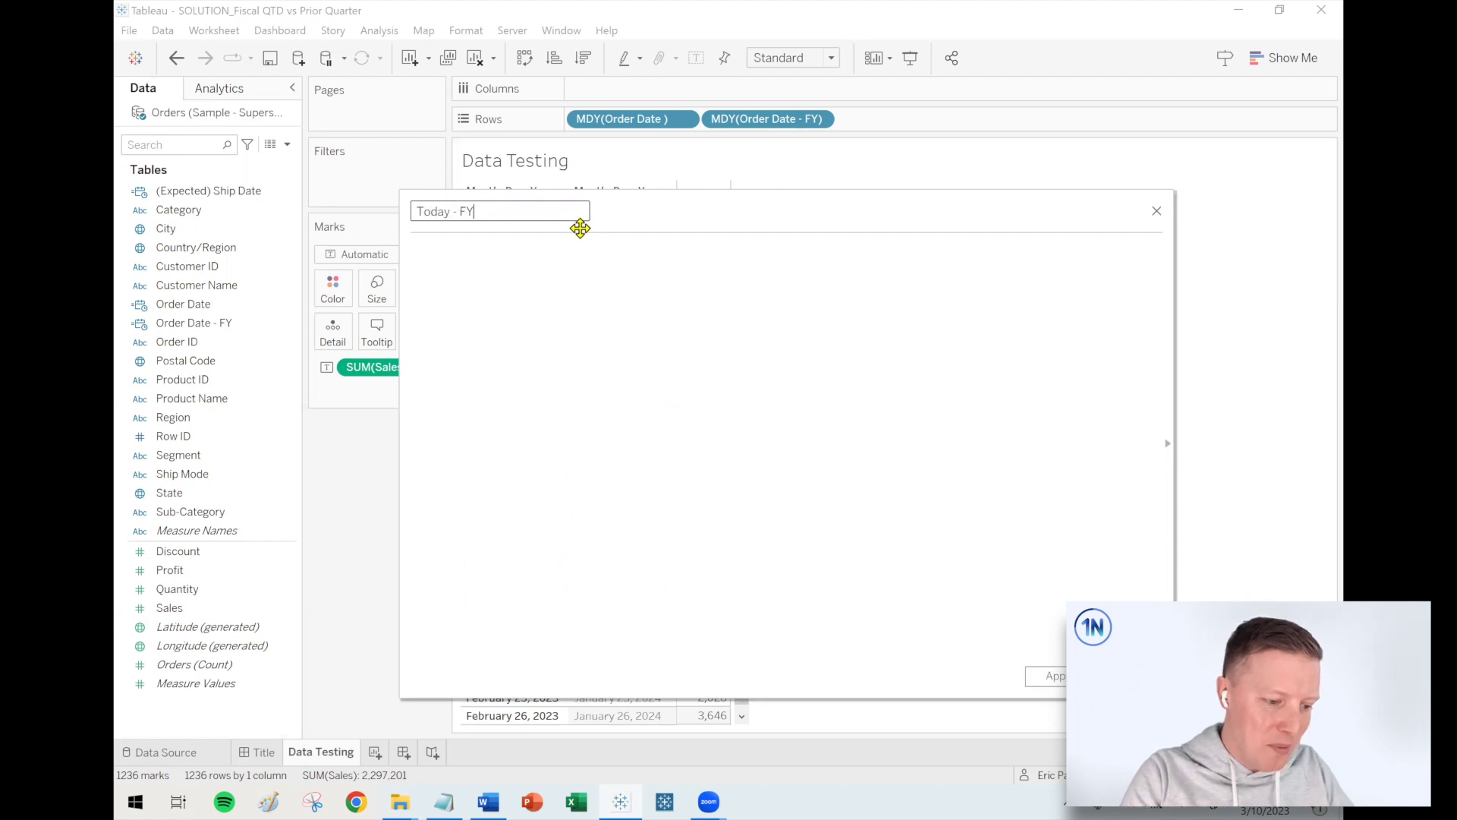
click(566, 352)
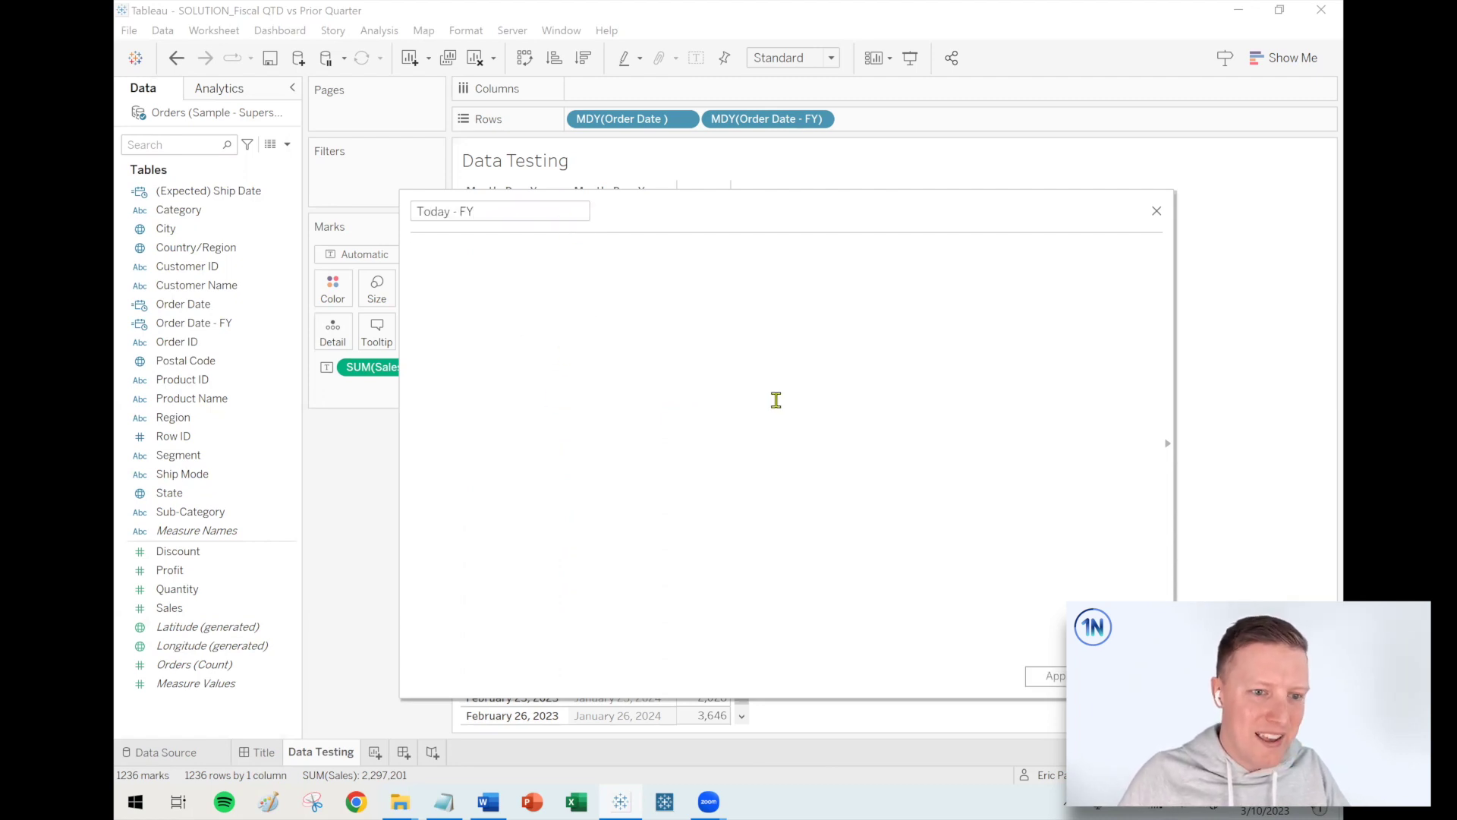
text(DATEADD ()
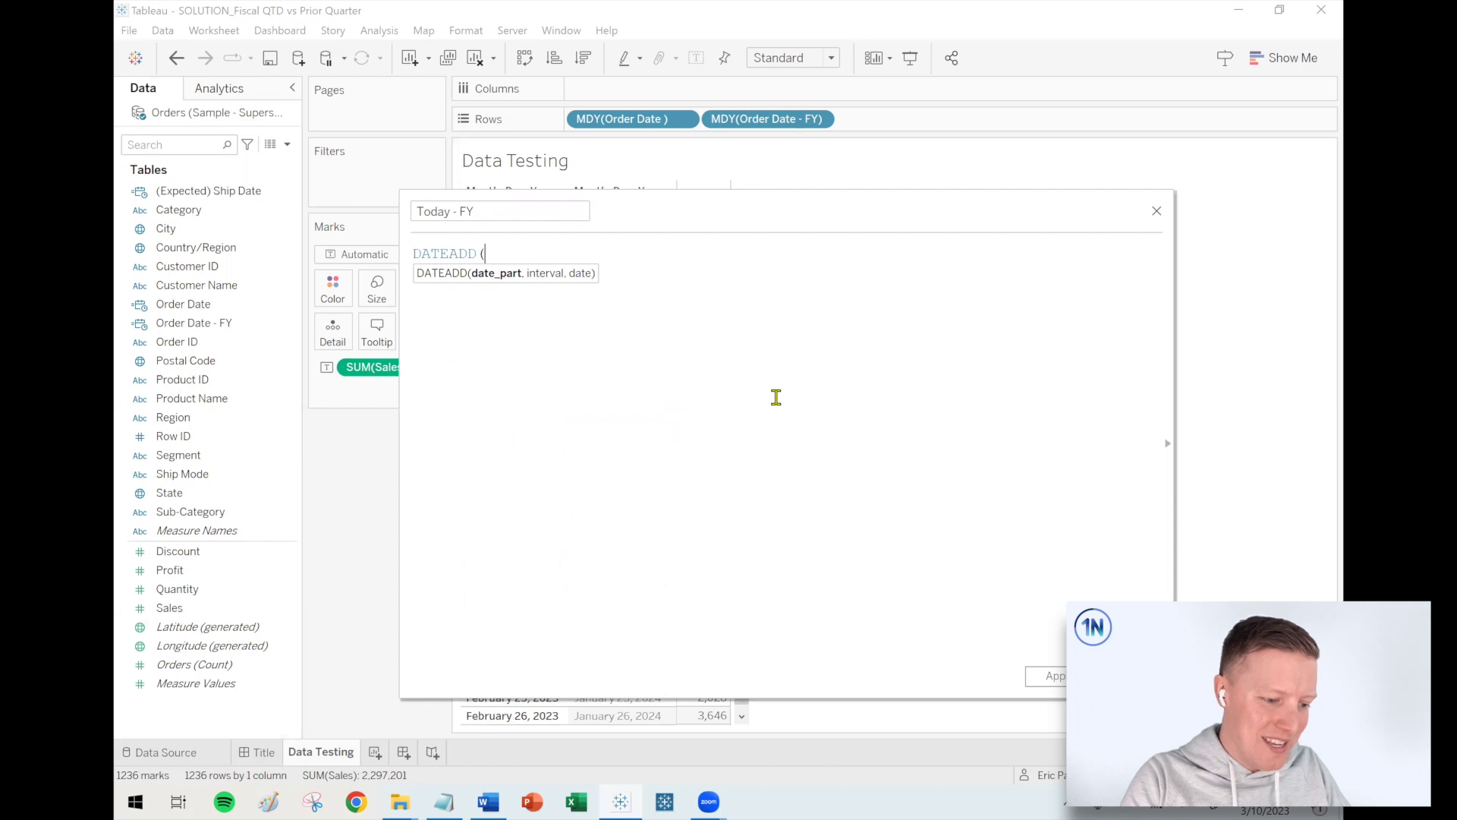
text('month',11)
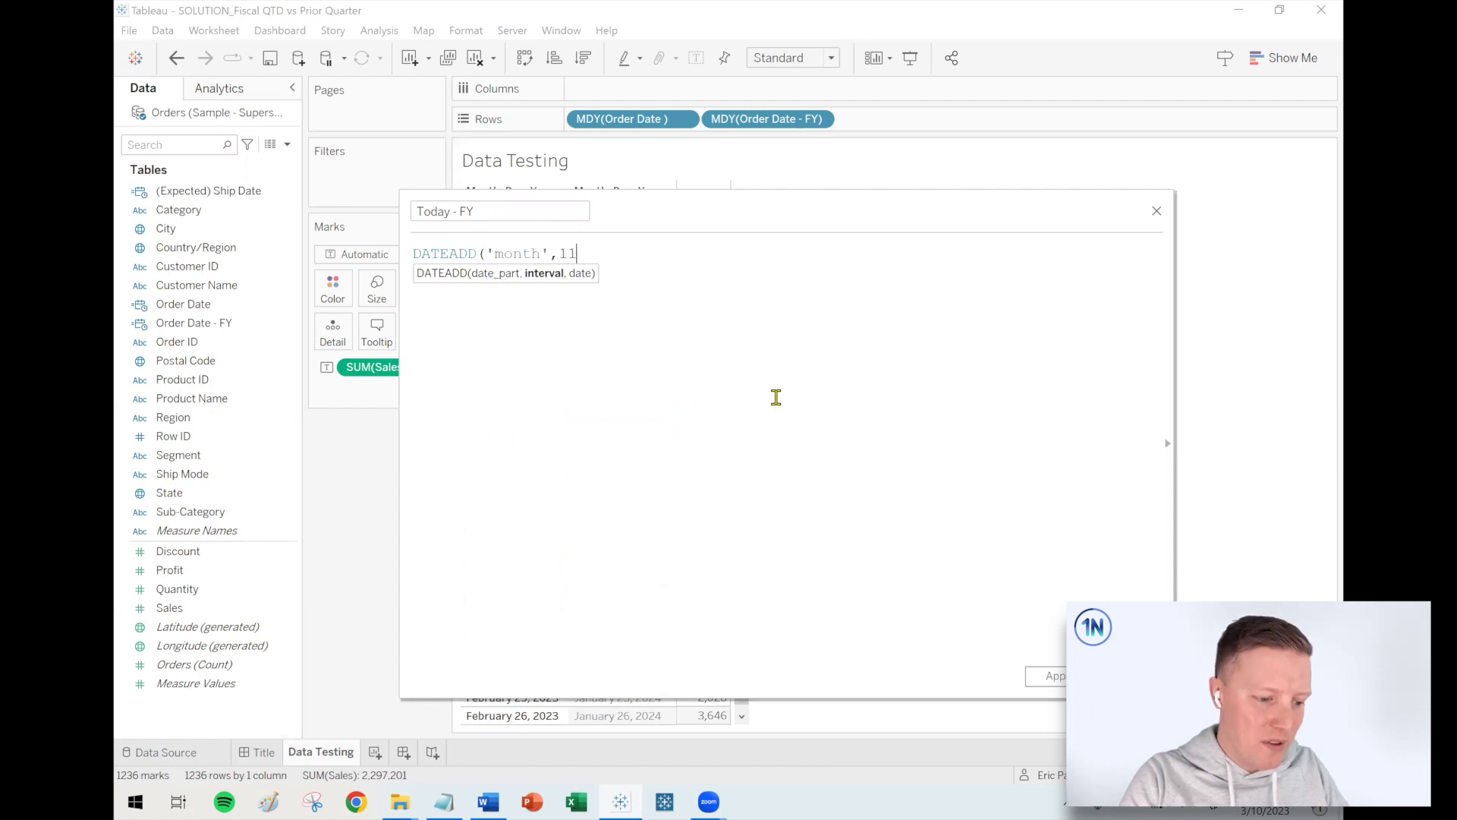
text(,TODAY()))
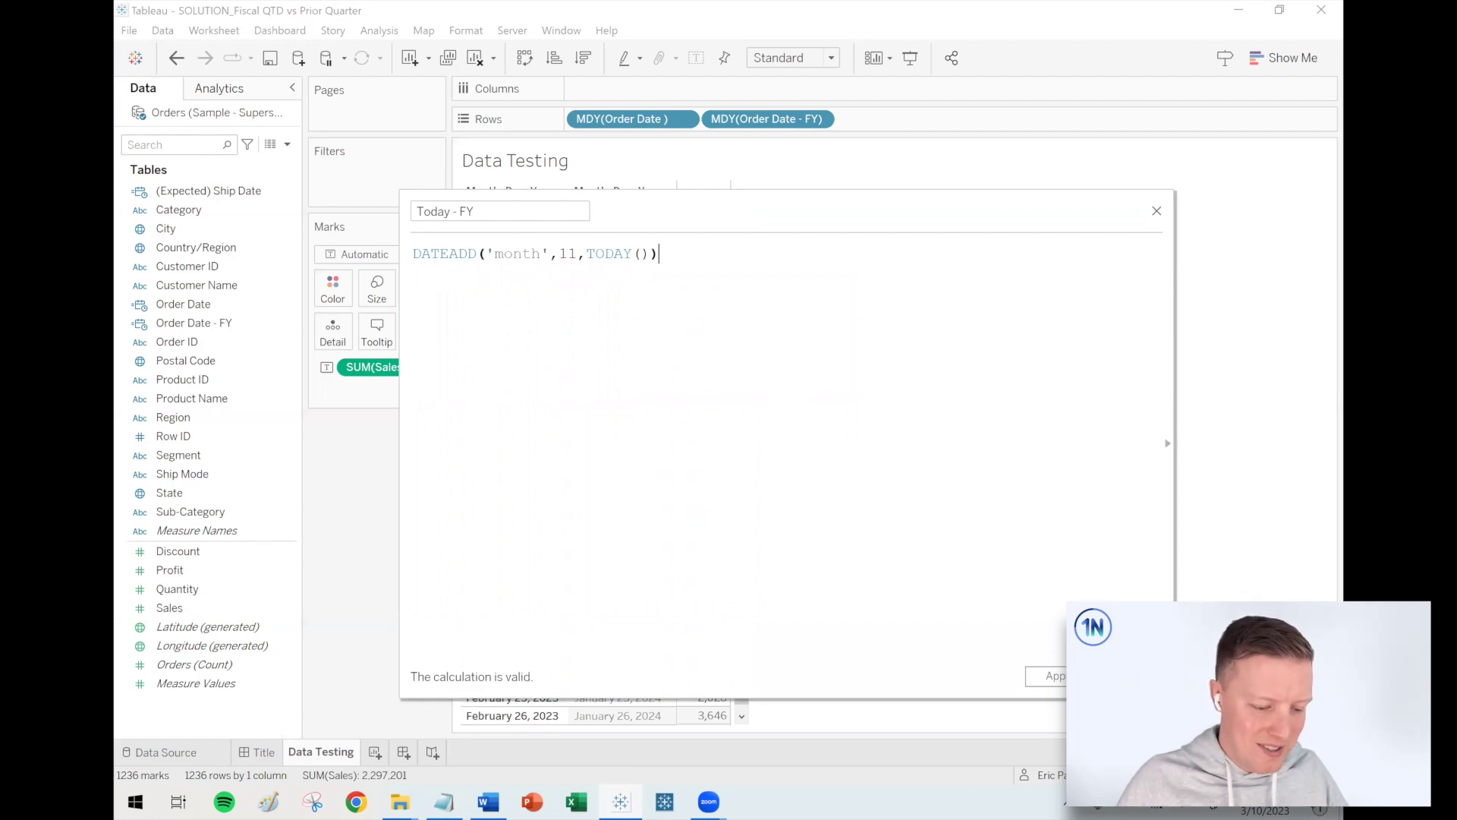
Save Today - FY, show MDY(Today - FY) on a new sheet to confirm February 10, 2024, then return to Data Testing.
click(375, 752)
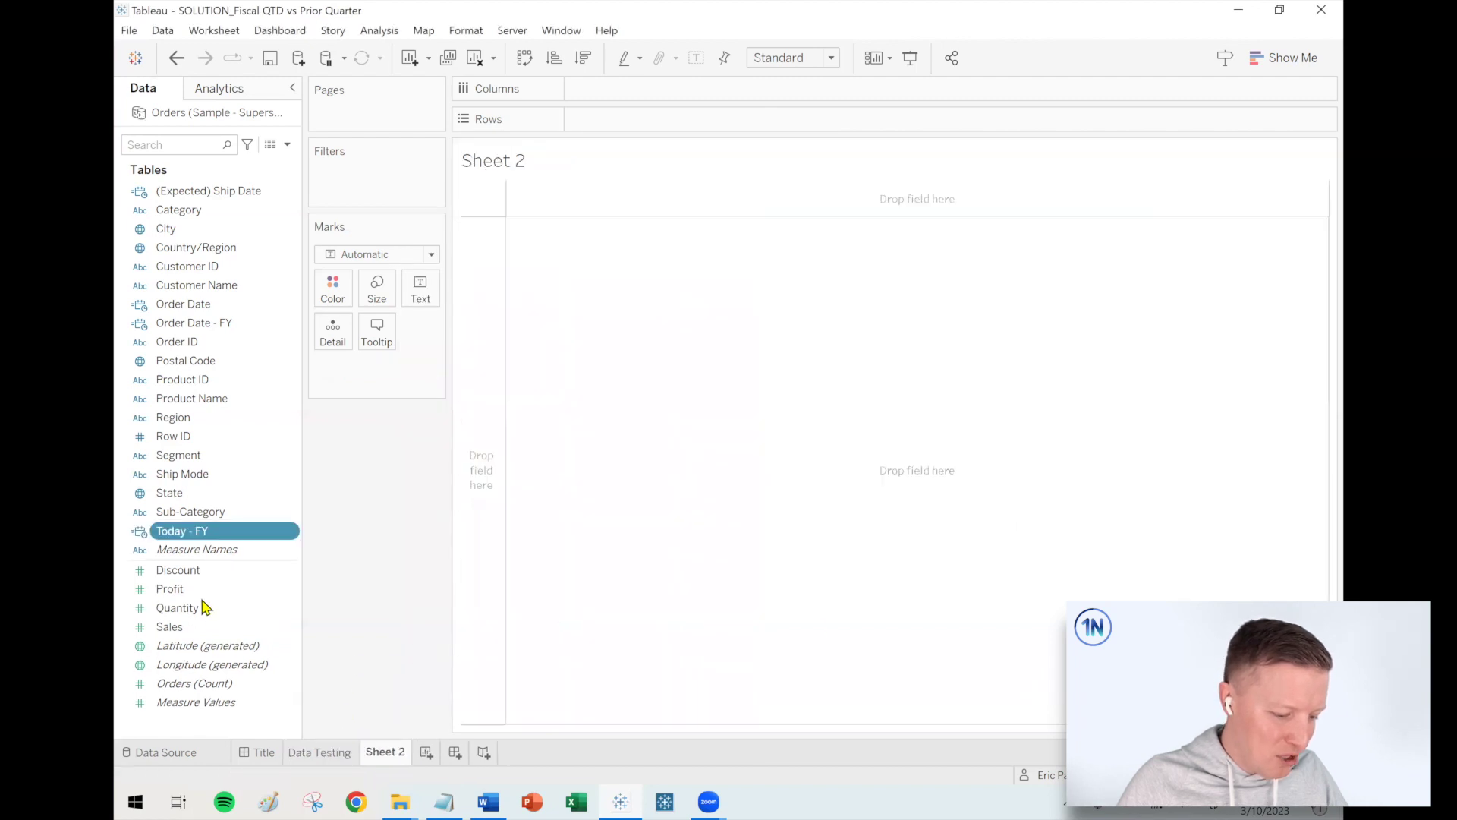
drag(184, 531, 523, 362)
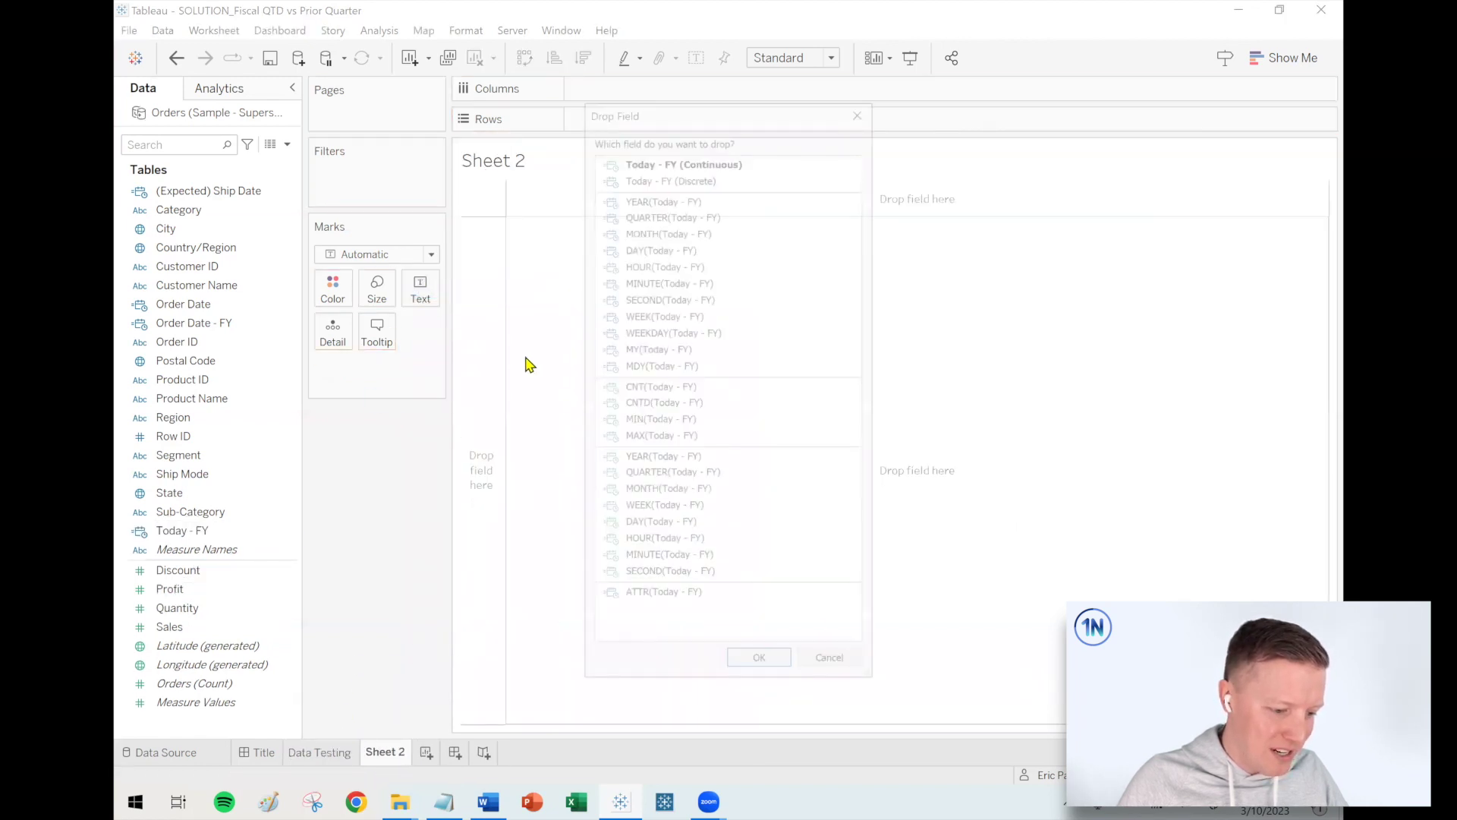
click(659, 365)
click(759, 666)
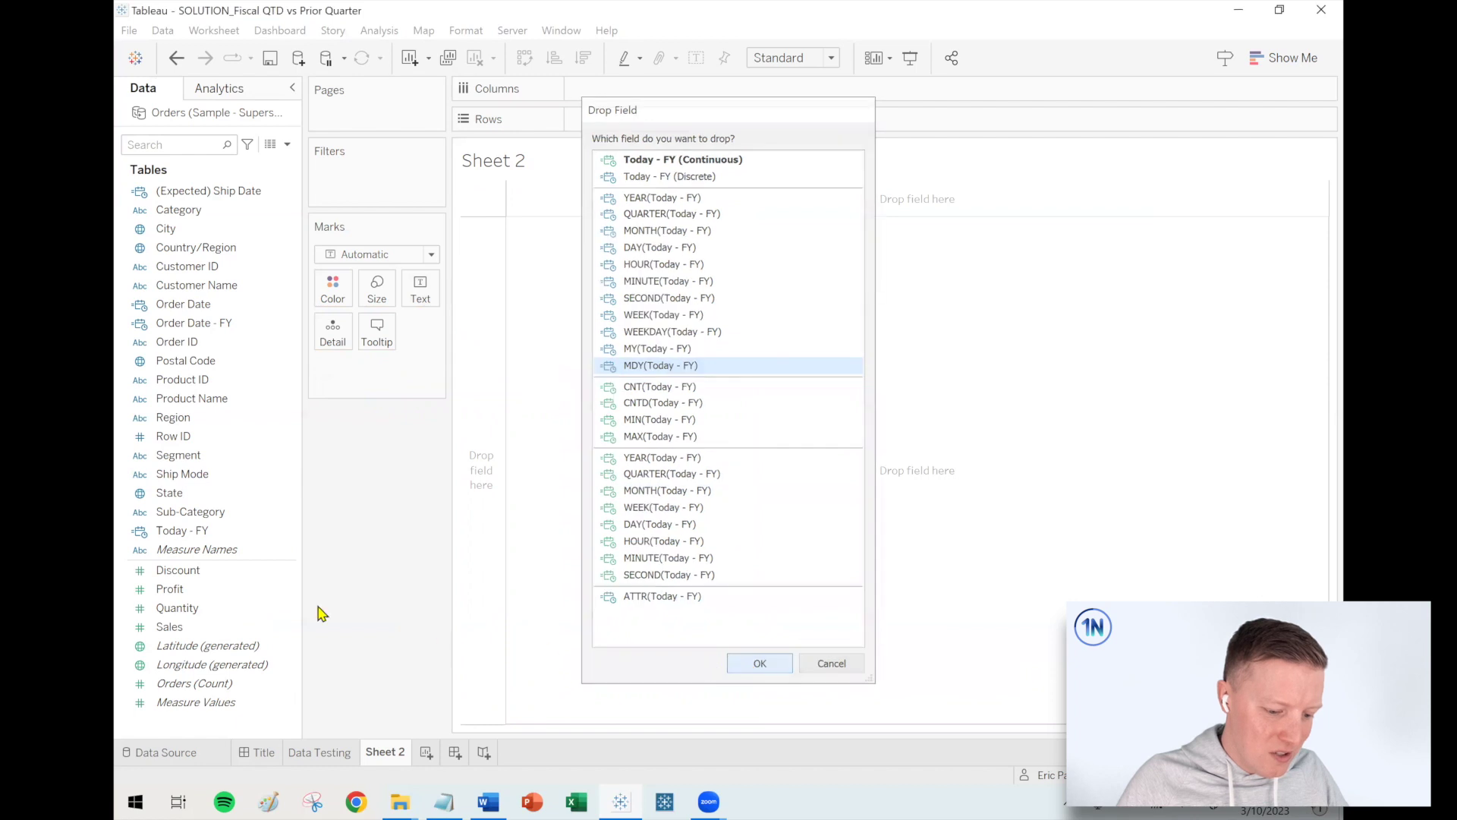
mouse_move(495, 195)
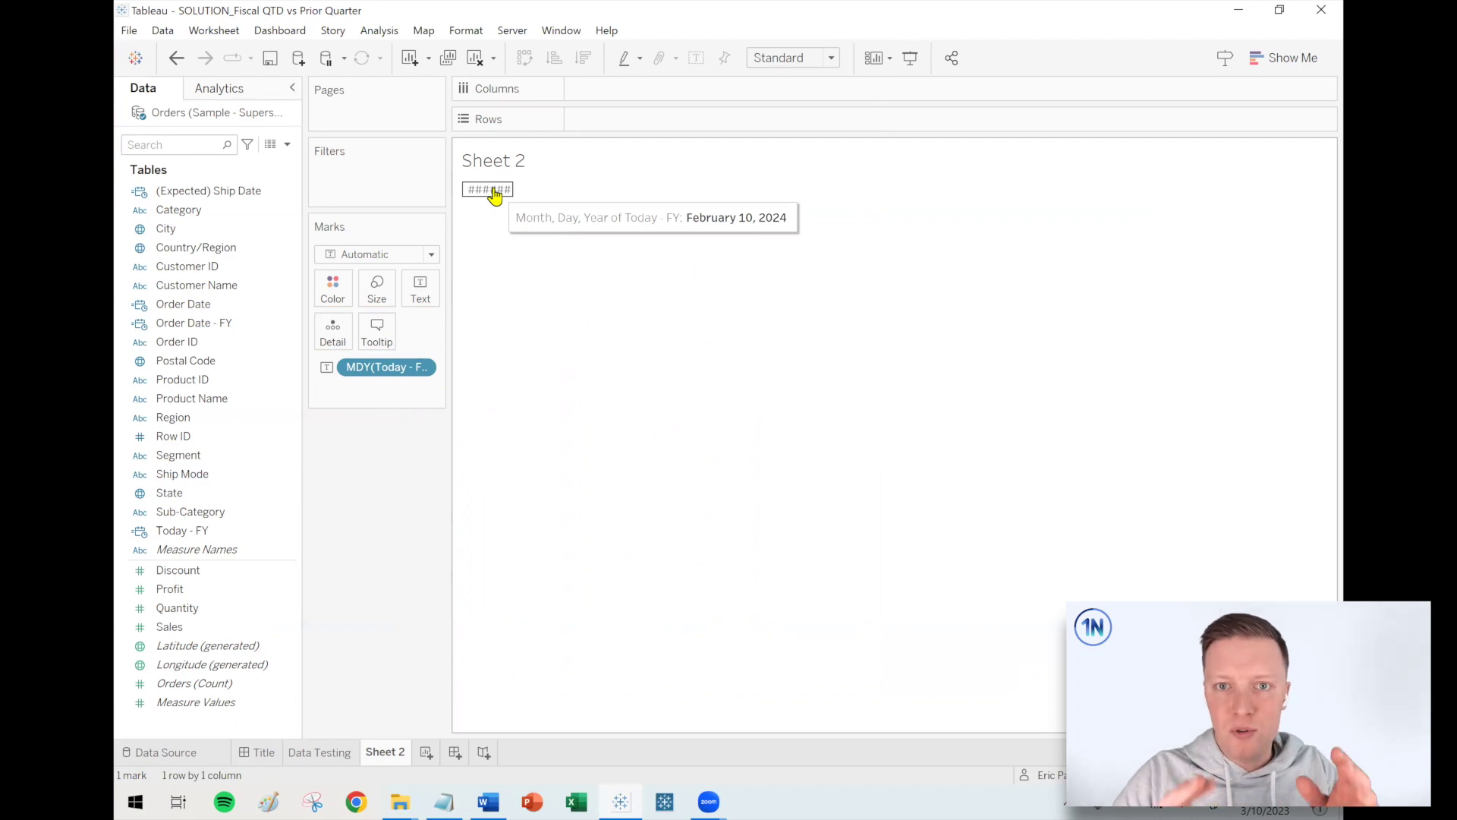
click(334, 754)
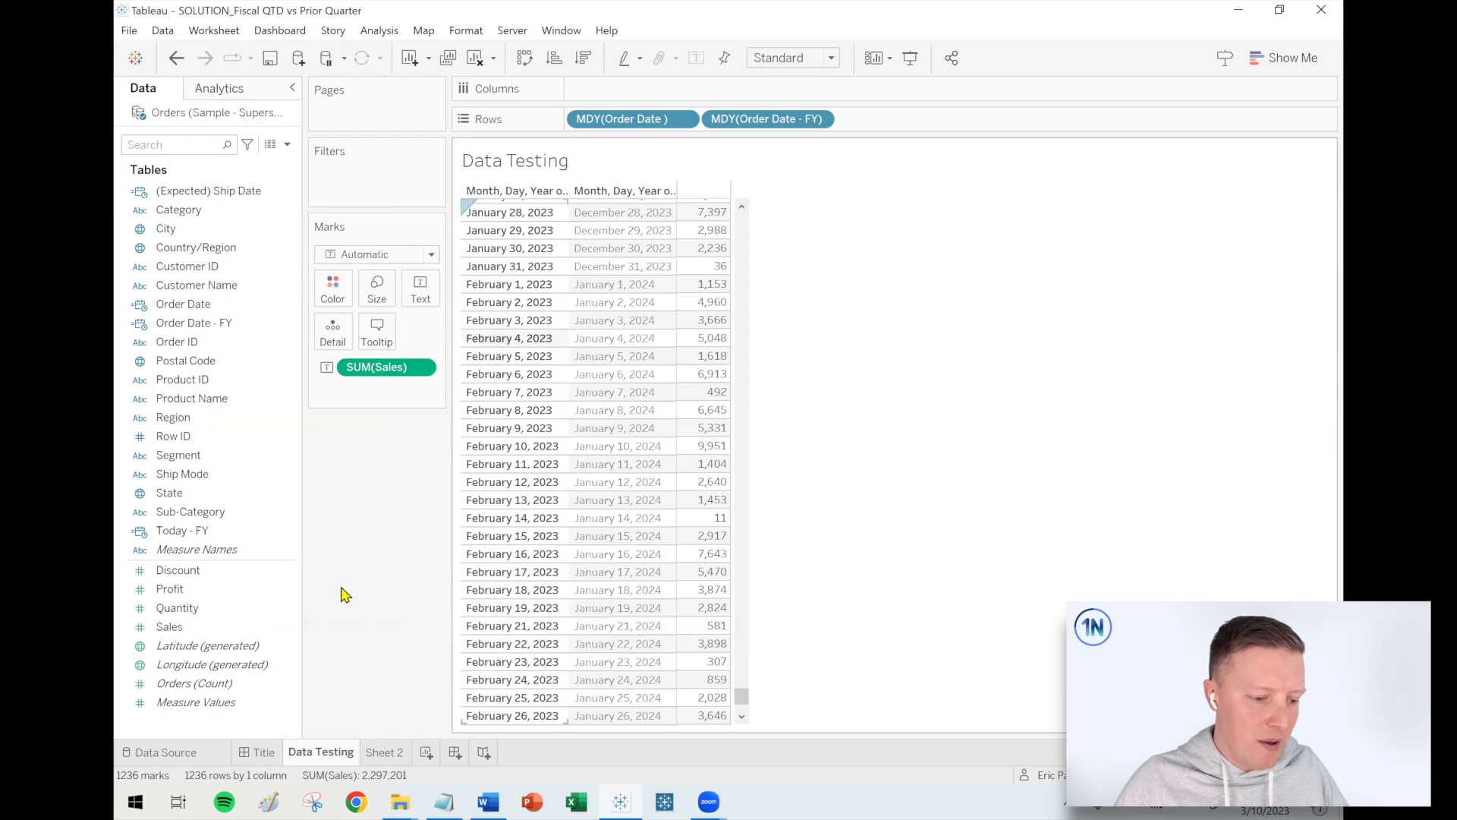
Create Sales - Current FQTD as IF DATEDIFF('quarter',[Order Date - FY],[Today - FY]) = 0 THEN [Sales] END.
click(287, 144)
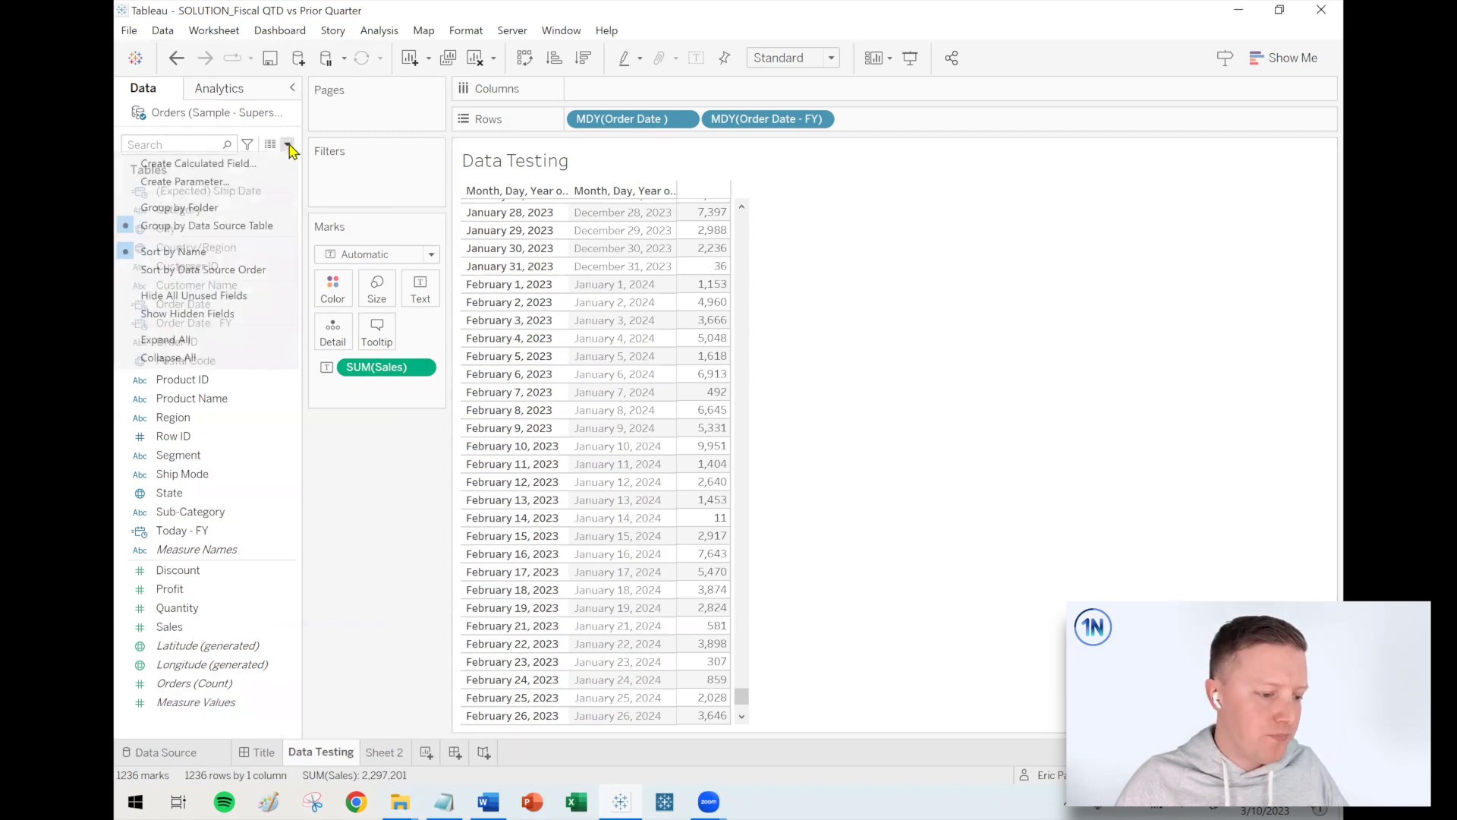
click(267, 164)
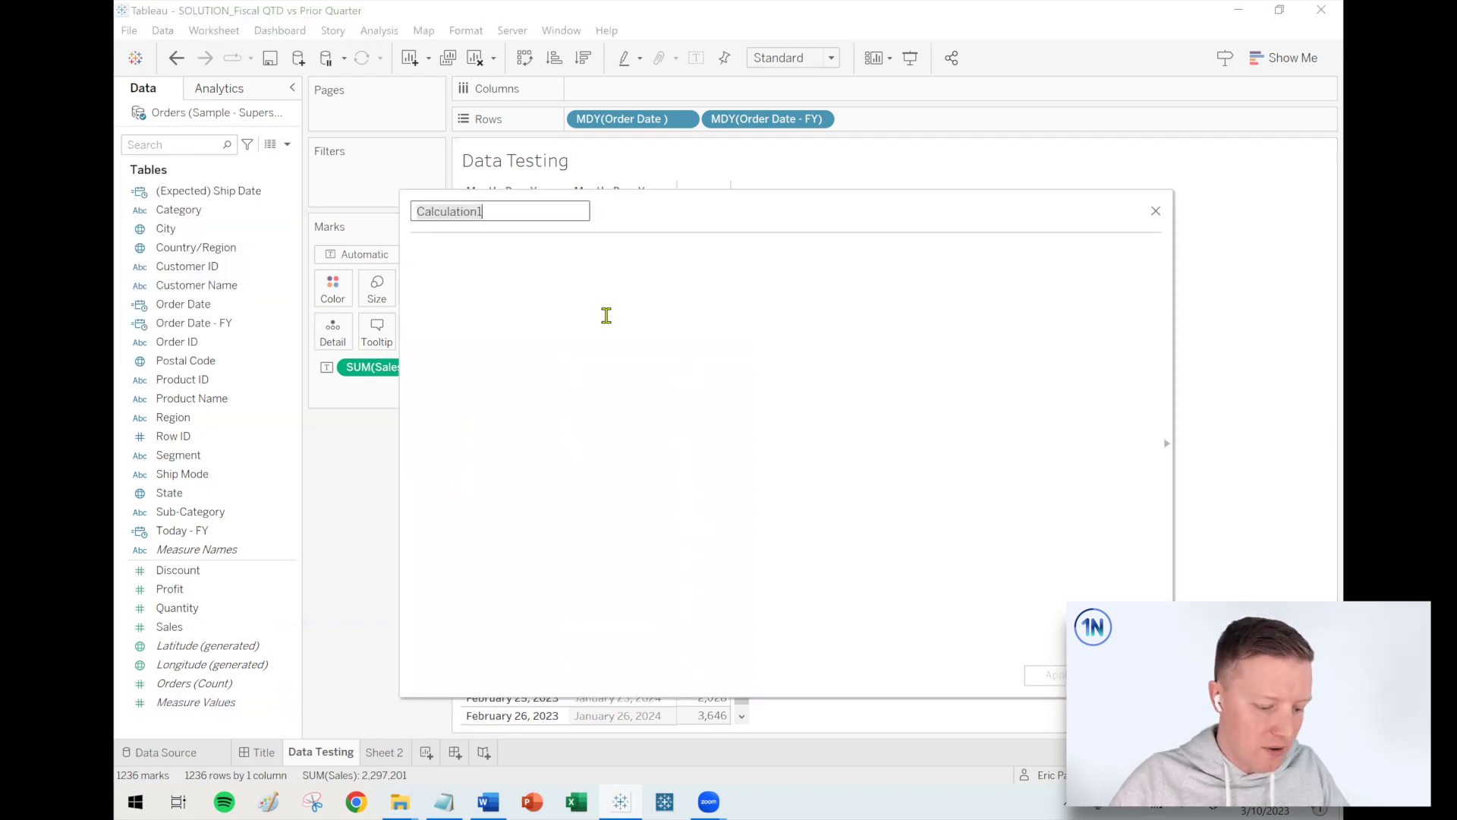
text(Sales - Current)
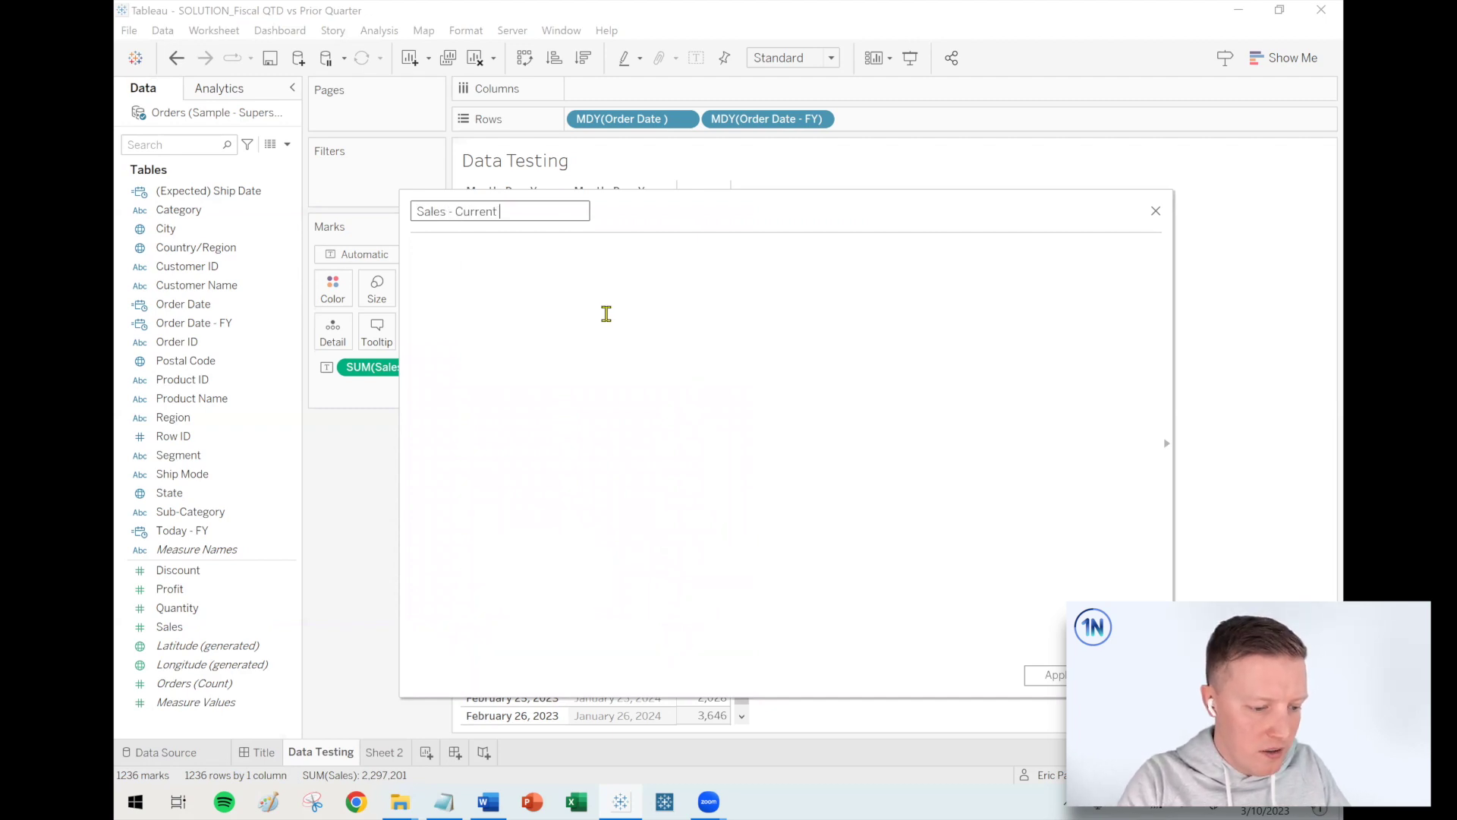
text( FQTD)
click(607, 315)
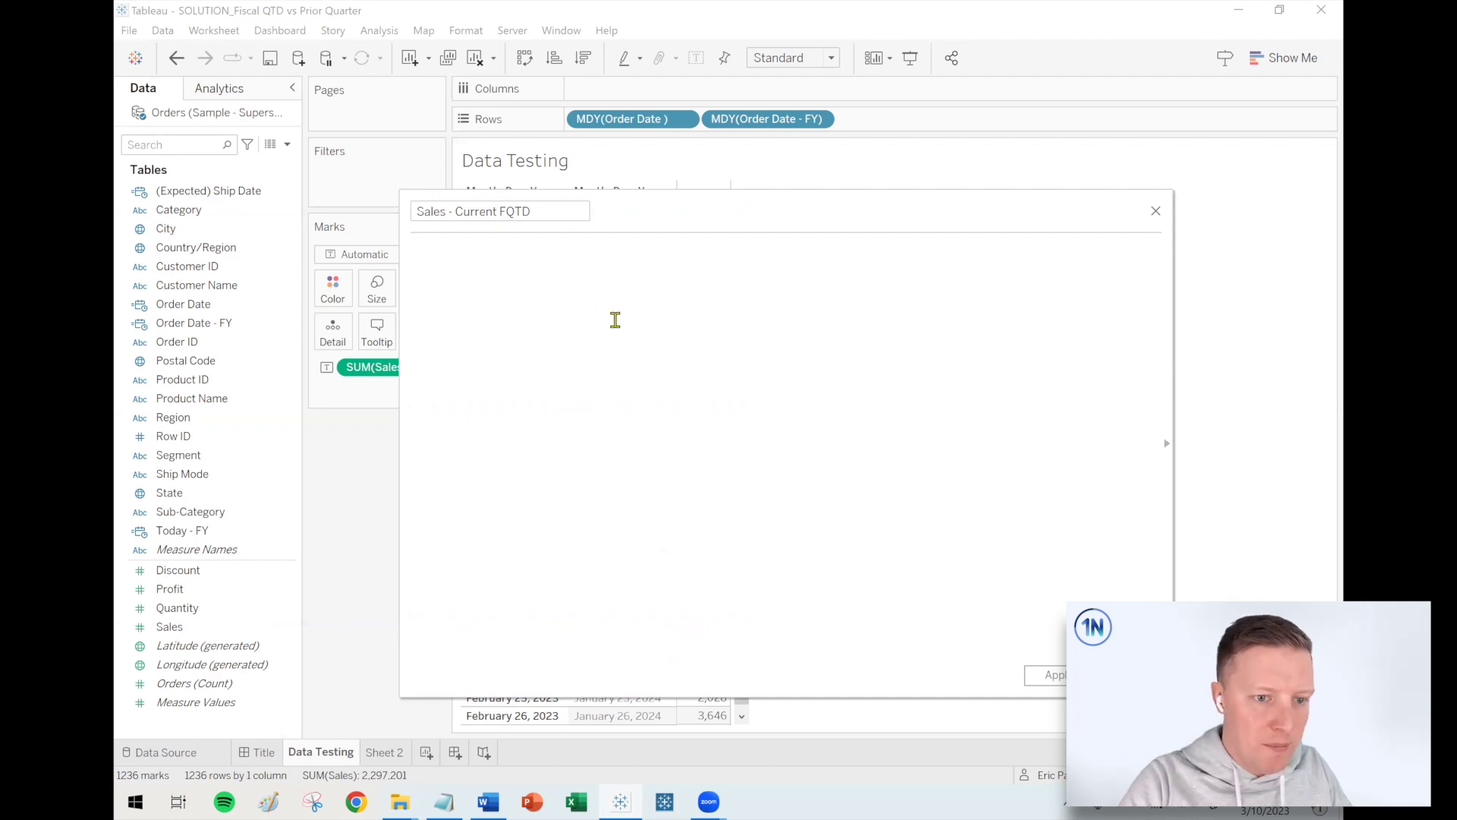
text(IF DATEDI)
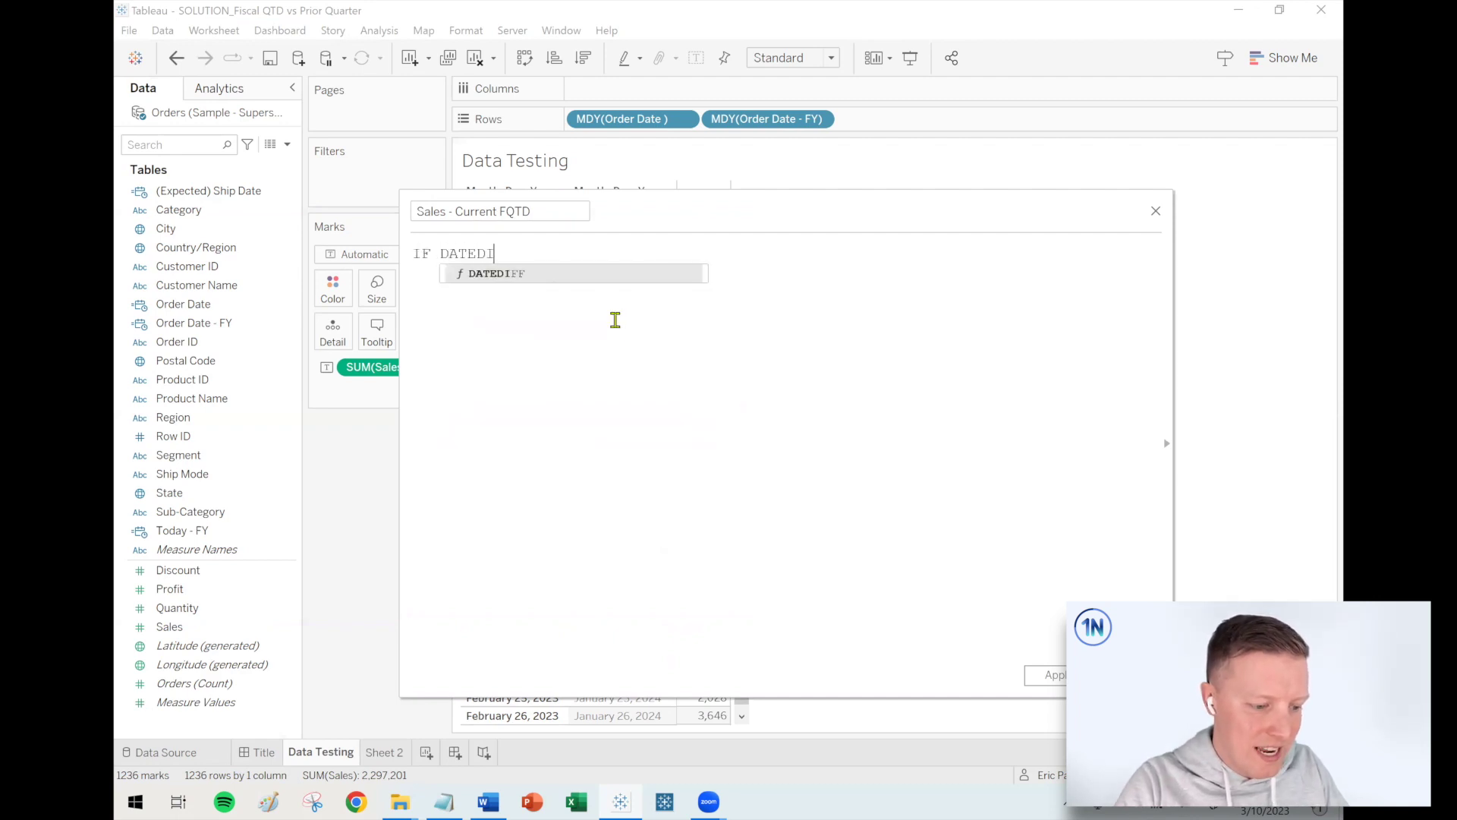
text(FF('quarter)
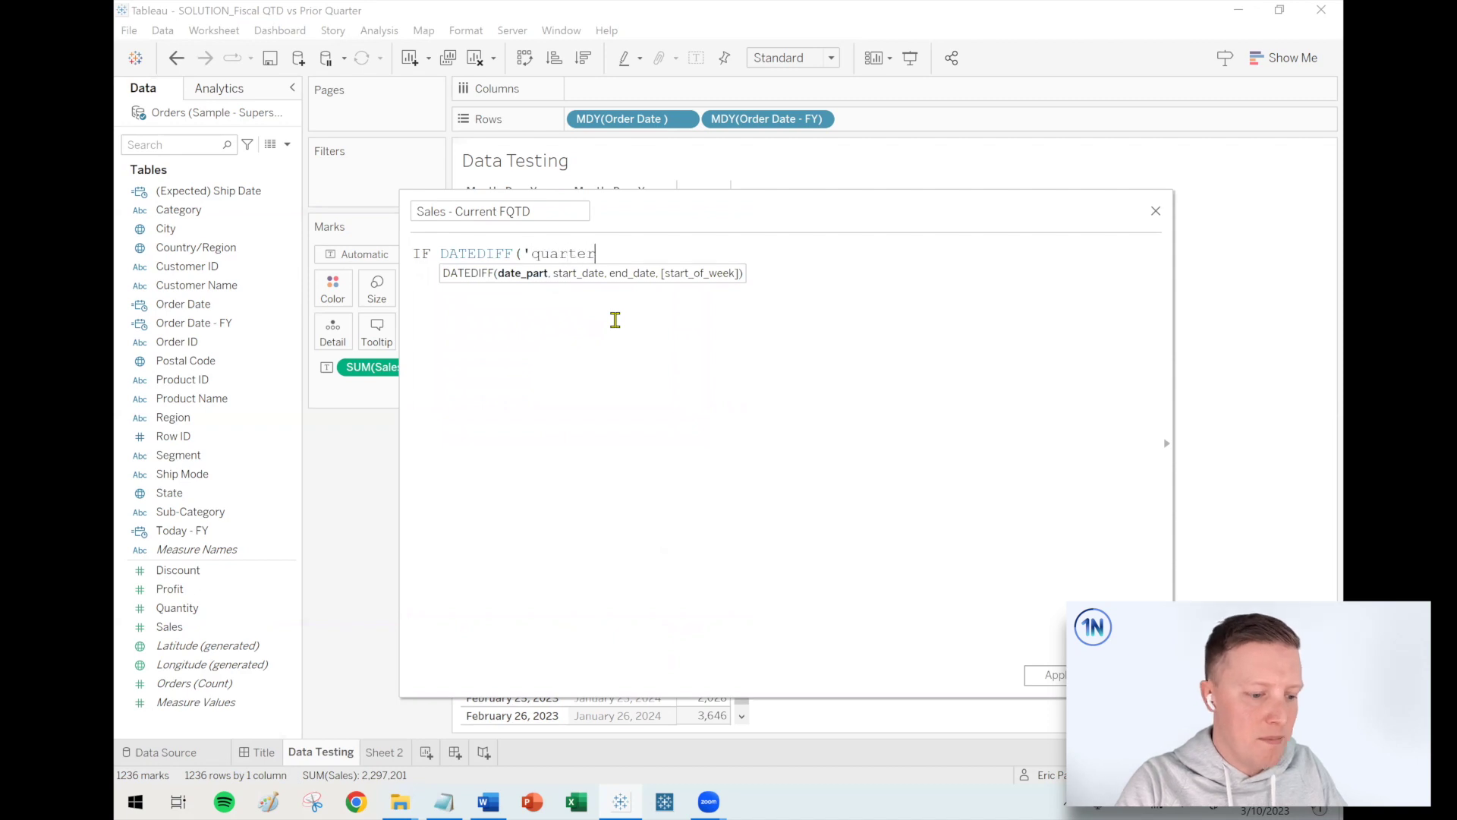
text(',)
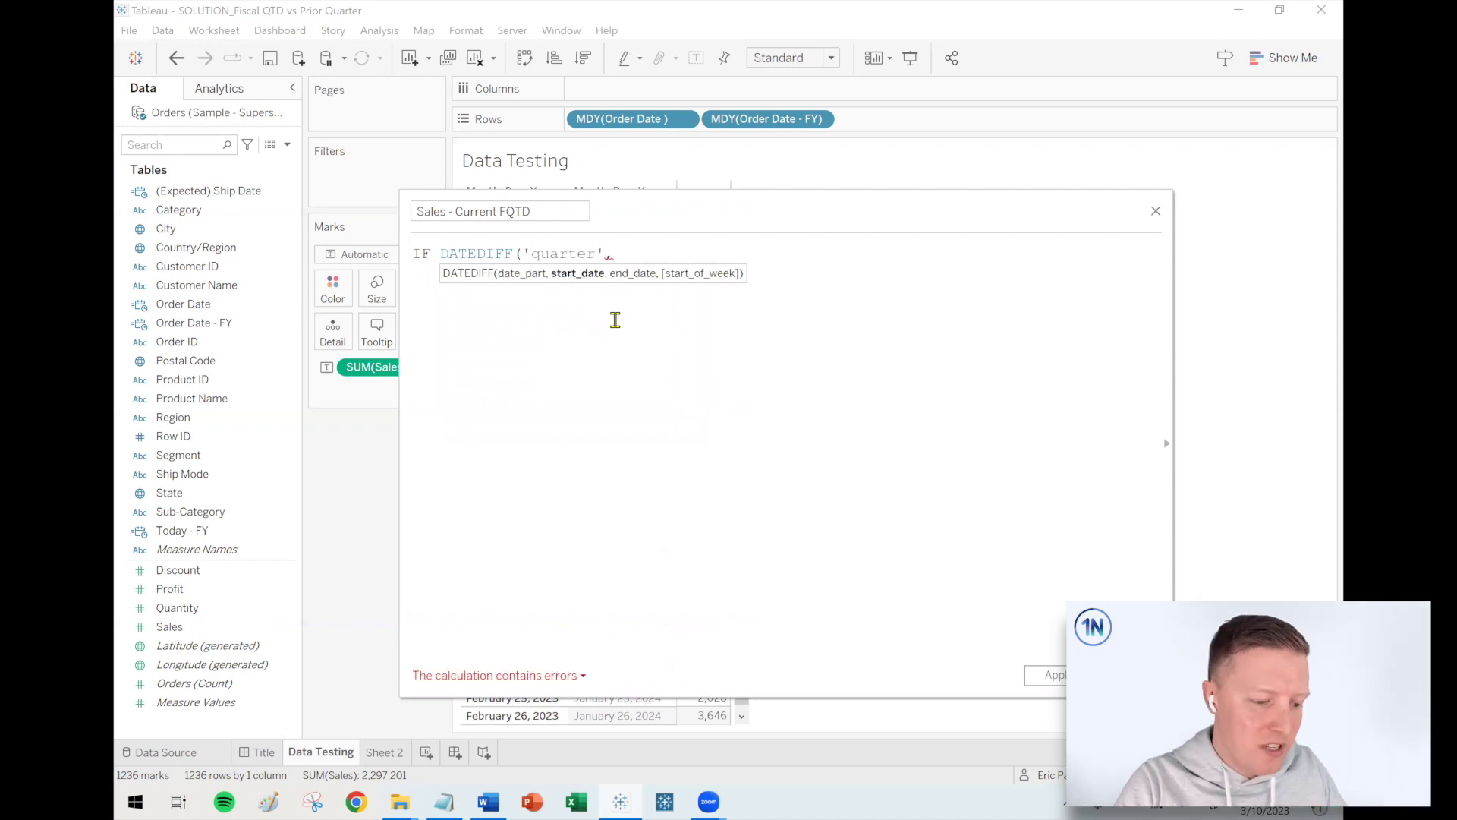
text(order)
key(Down)
key(Return)
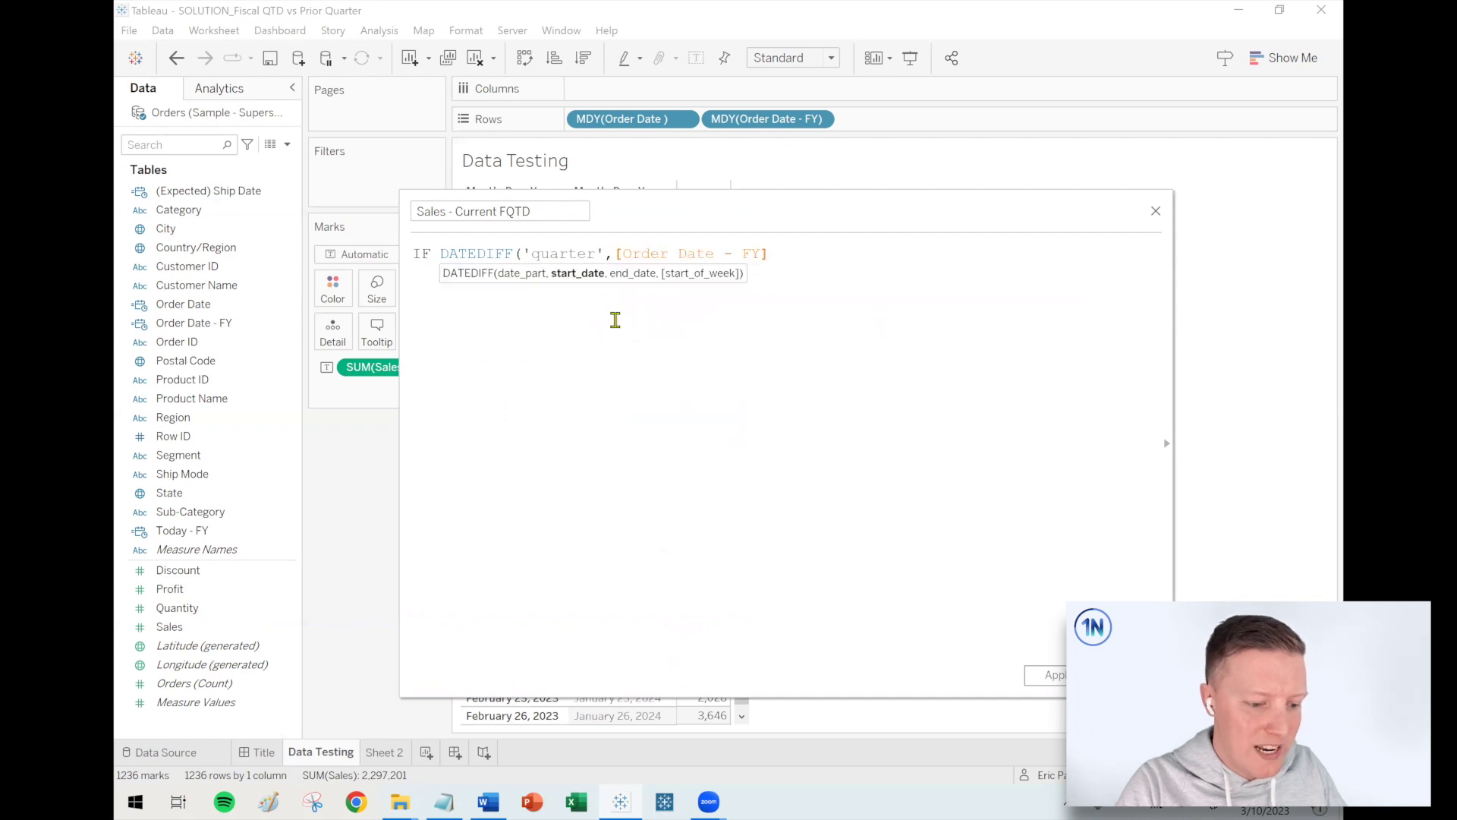
text(,toda)
key(Down)
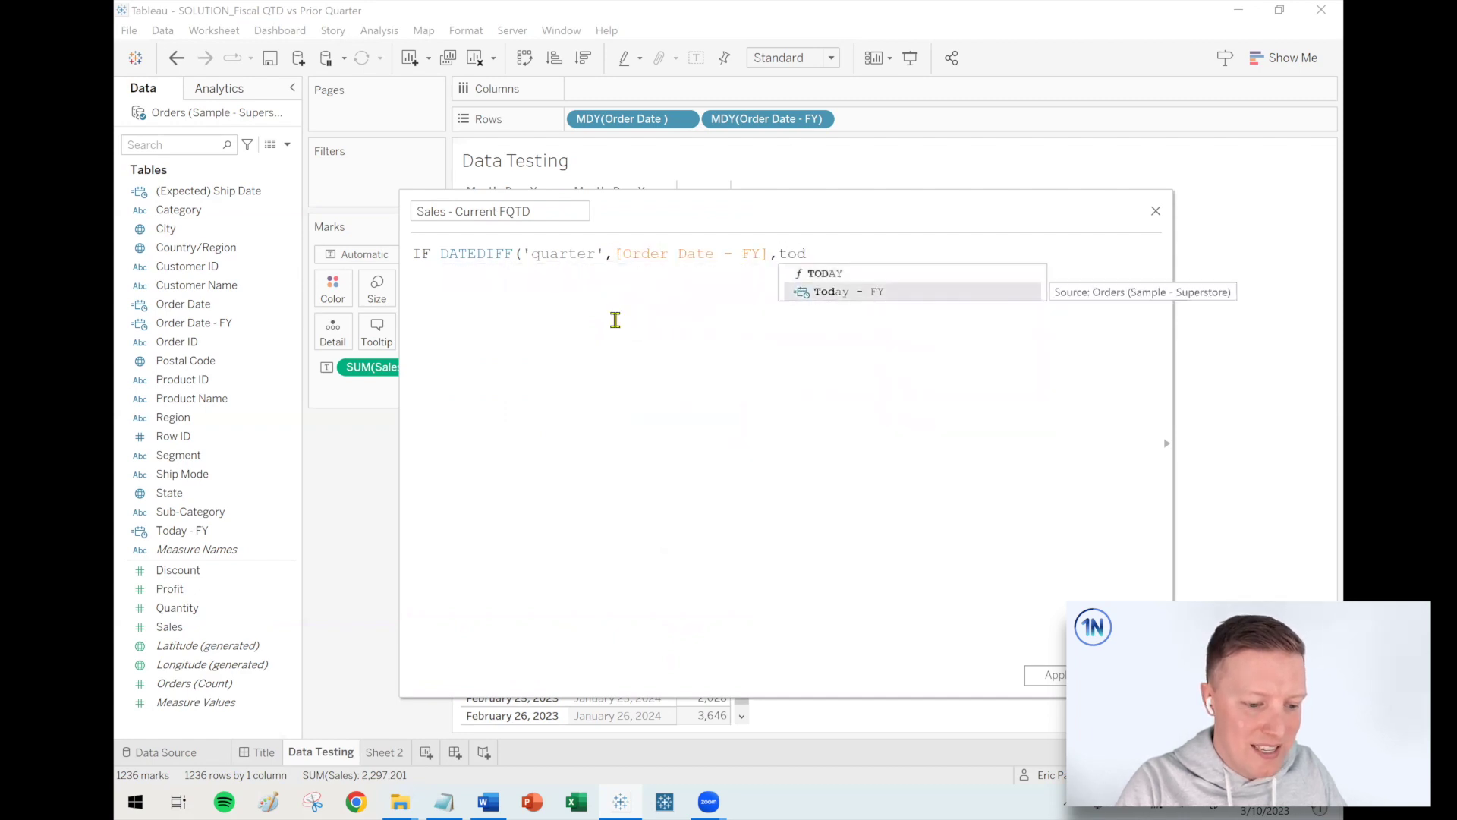
key(Return)
text() )
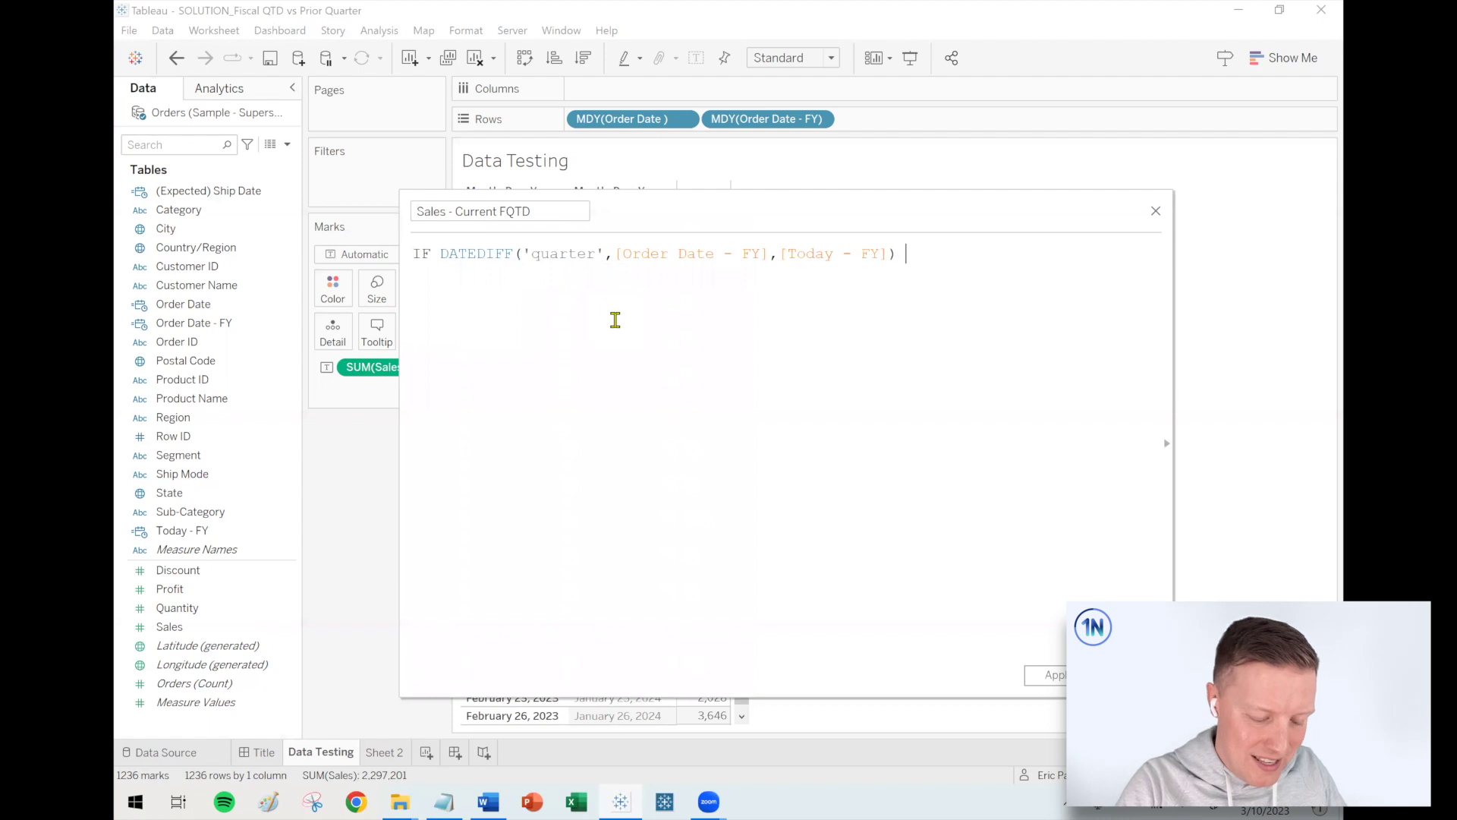
text(= 0 THEN )
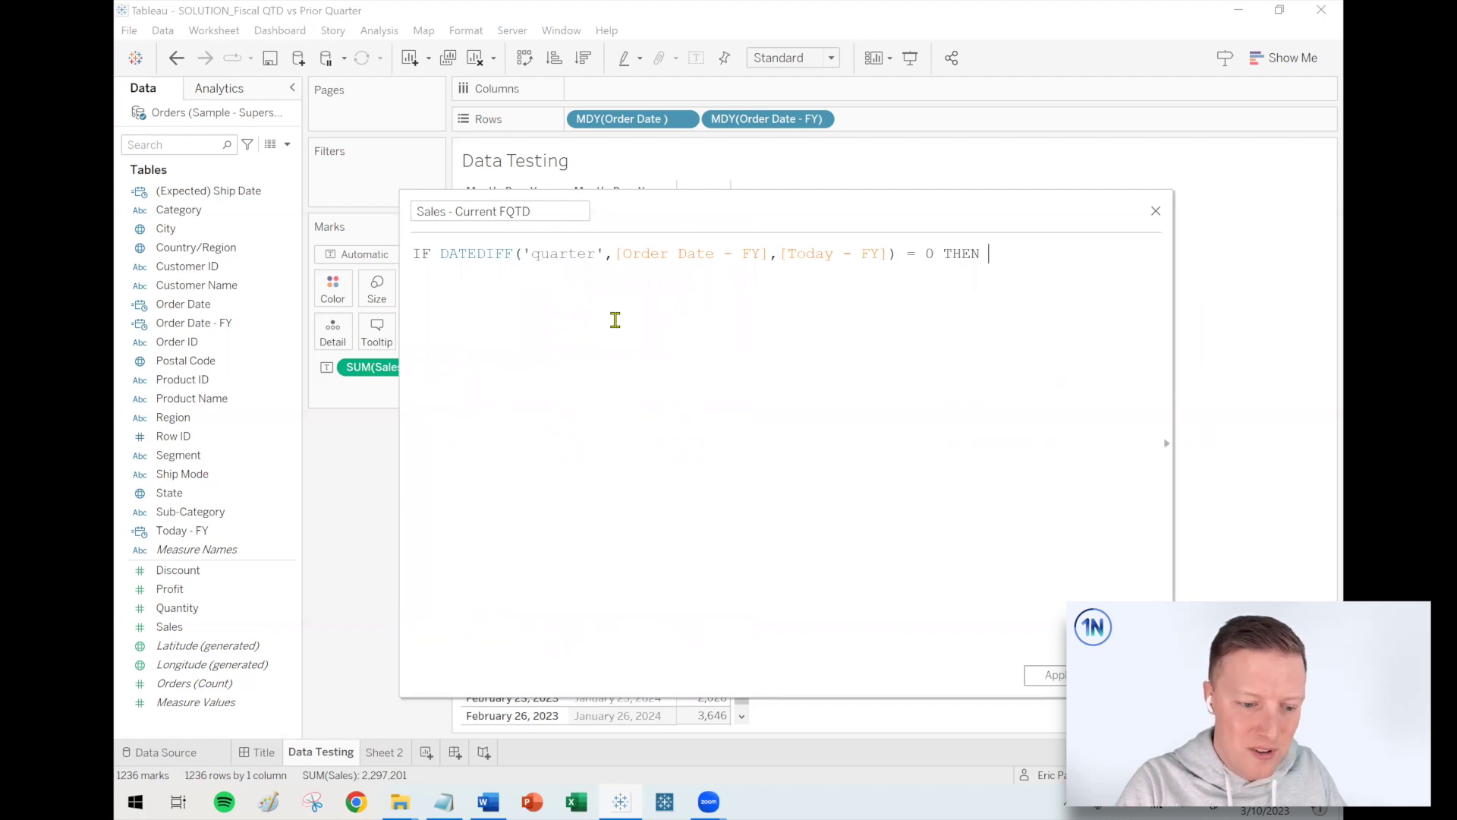
text([Sales] END)
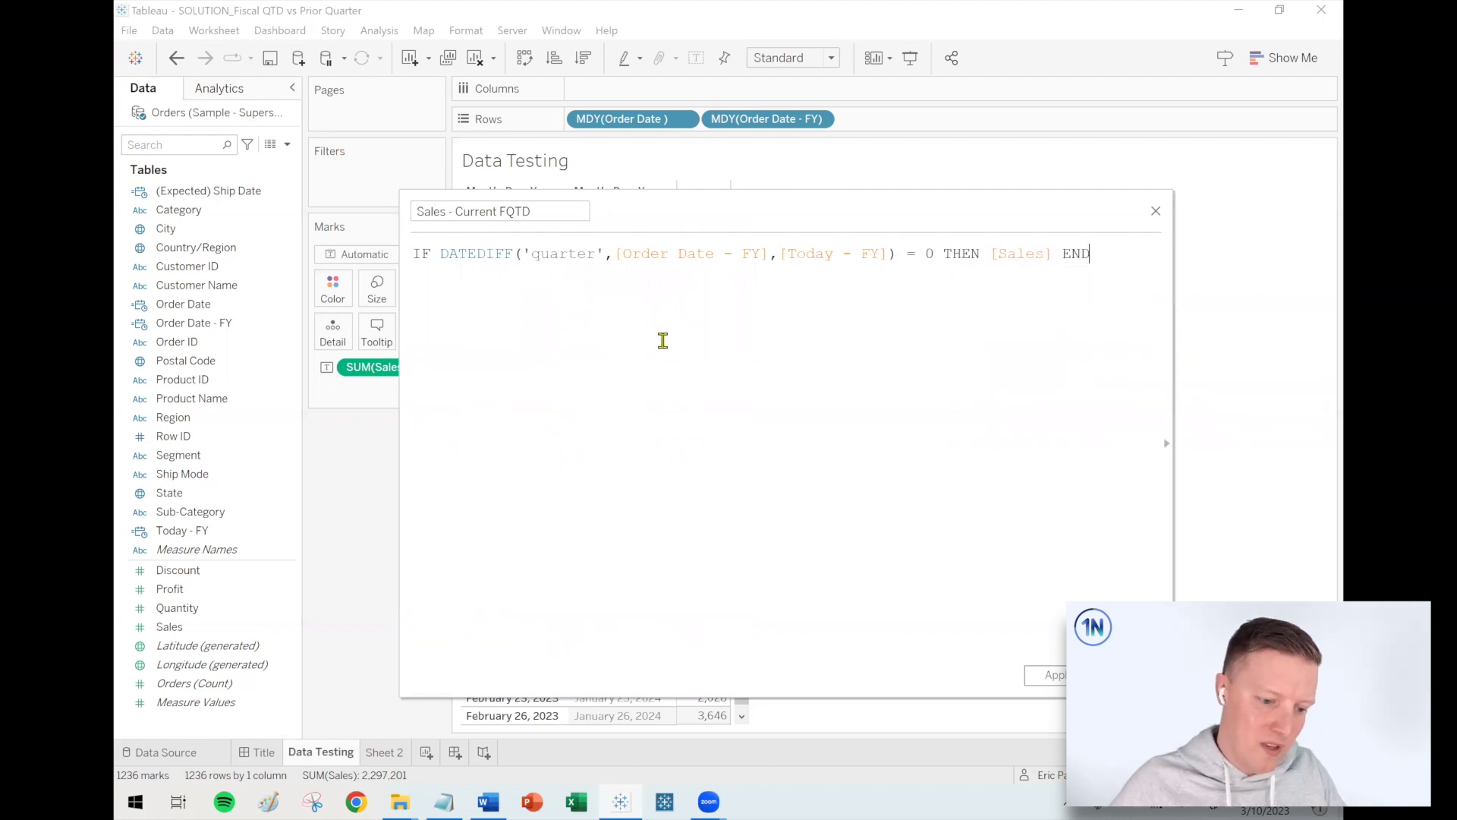
Widen the editor to review the formula, save Sales - Current FQTD, and go to Sheet 2.
scroll(664, 334, up, 1)
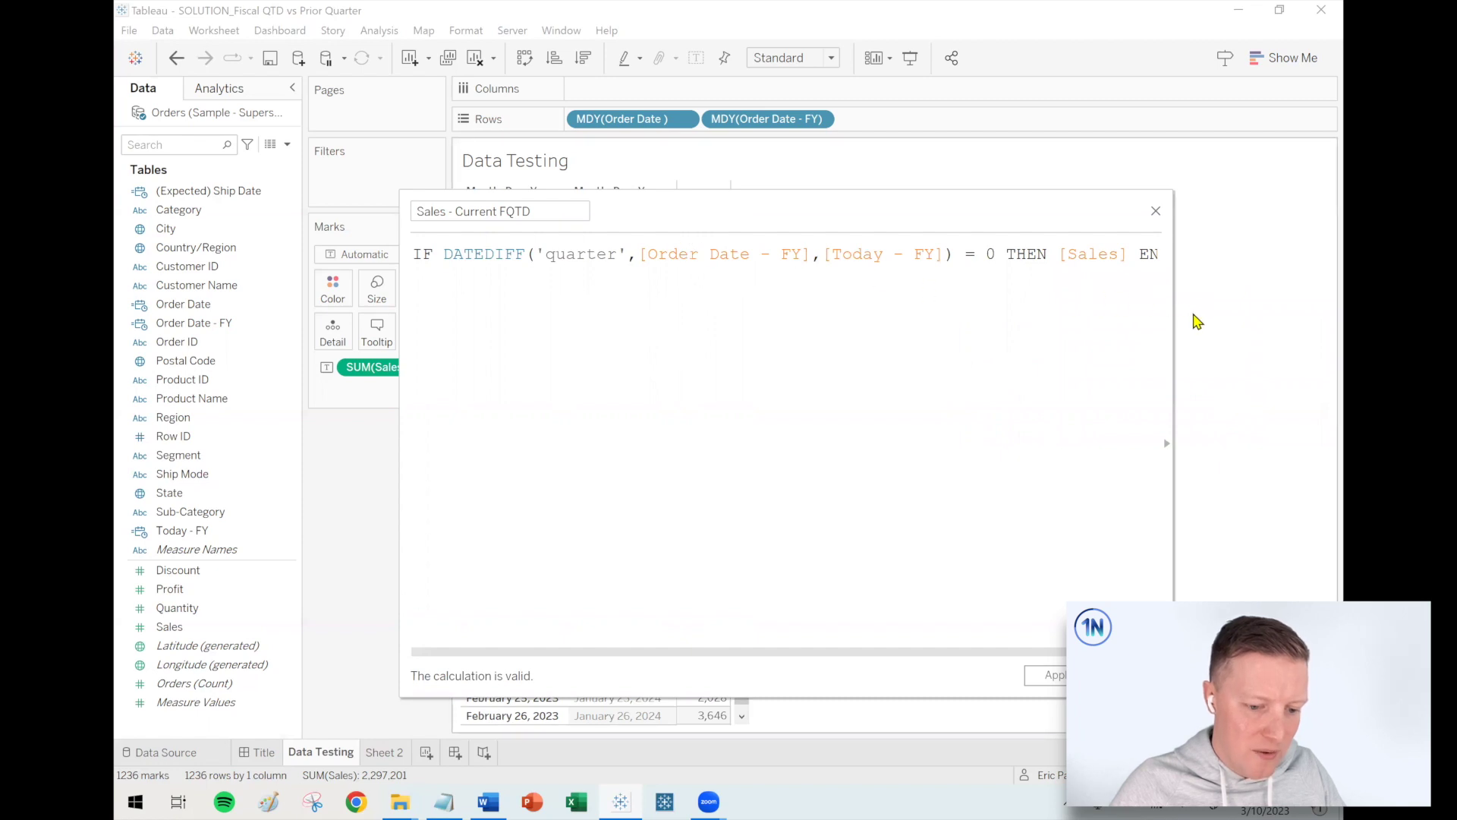
drag(1173, 318, 1260, 337)
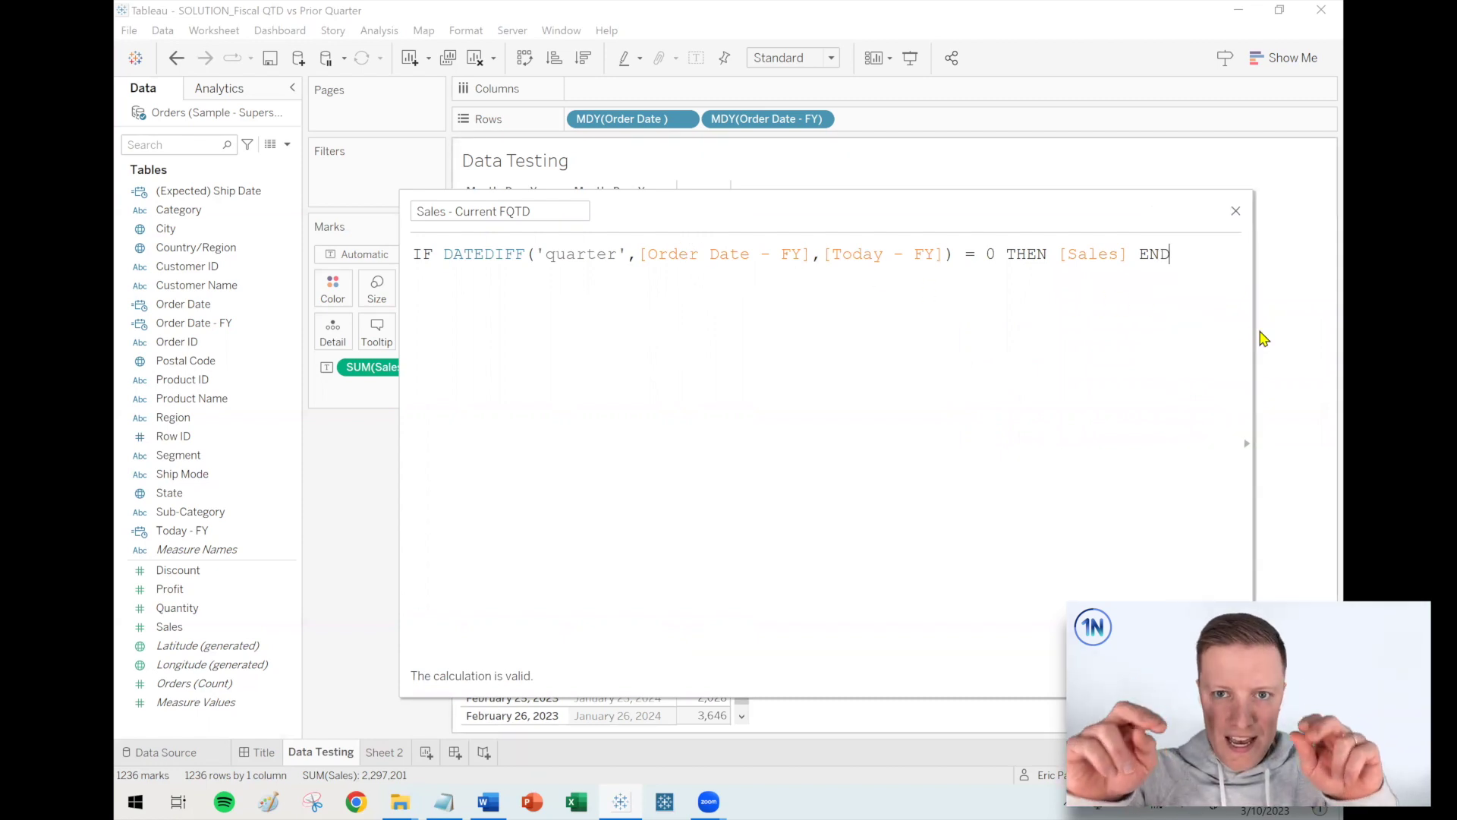
drag(647, 254, 802, 253)
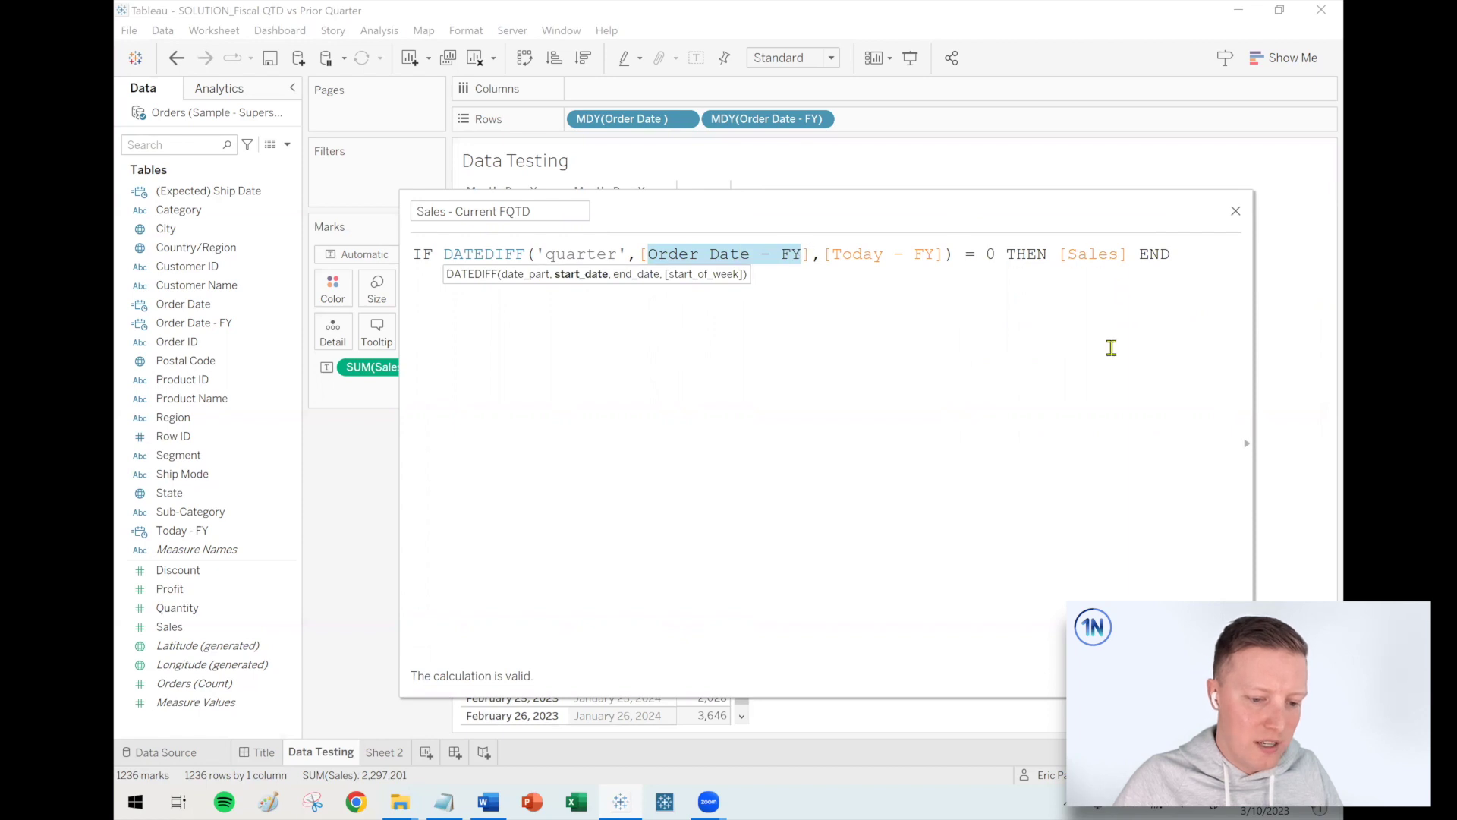
click(1094, 363)
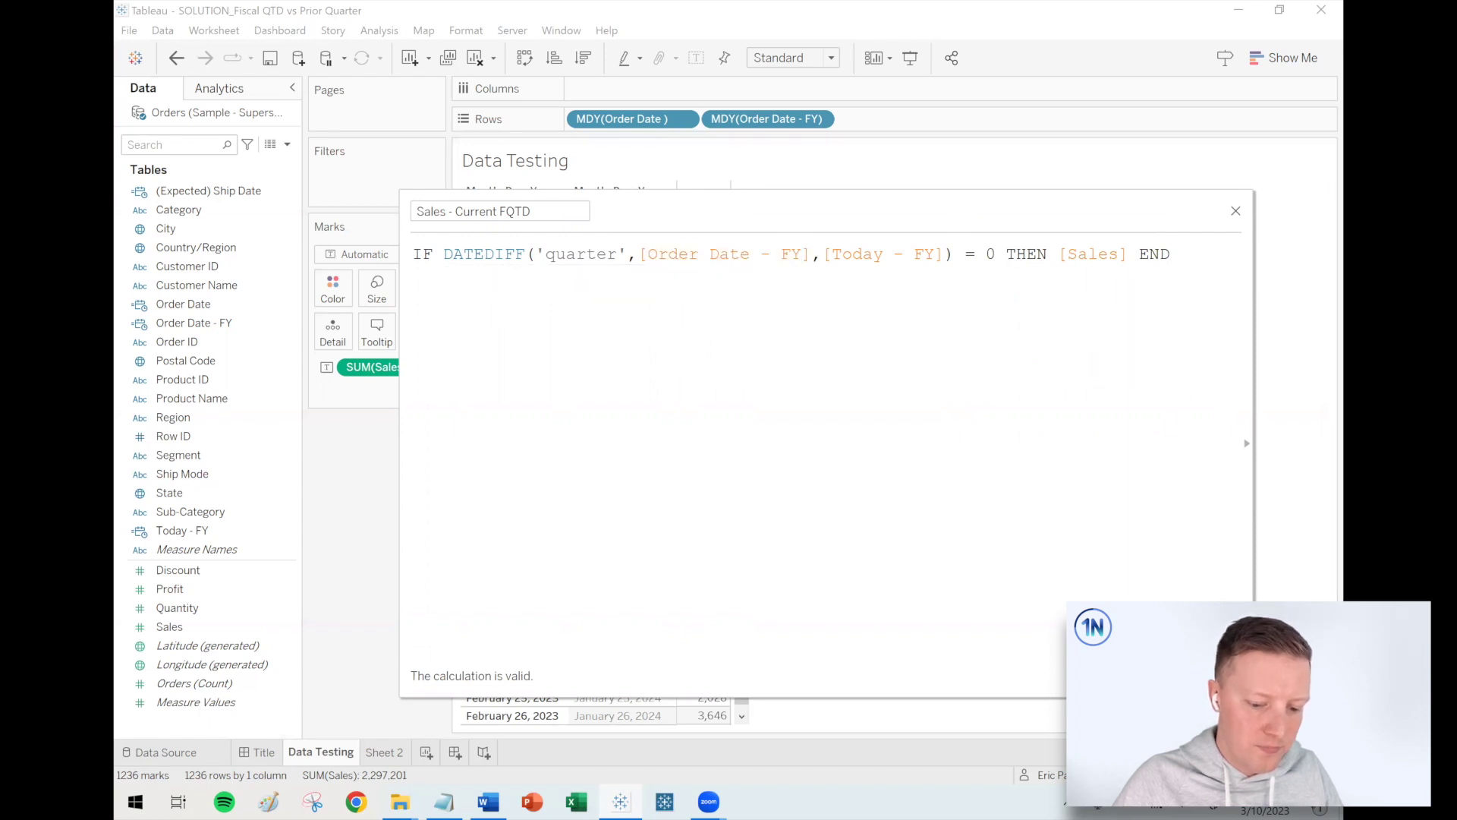
click(1218, 675)
click(385, 751)
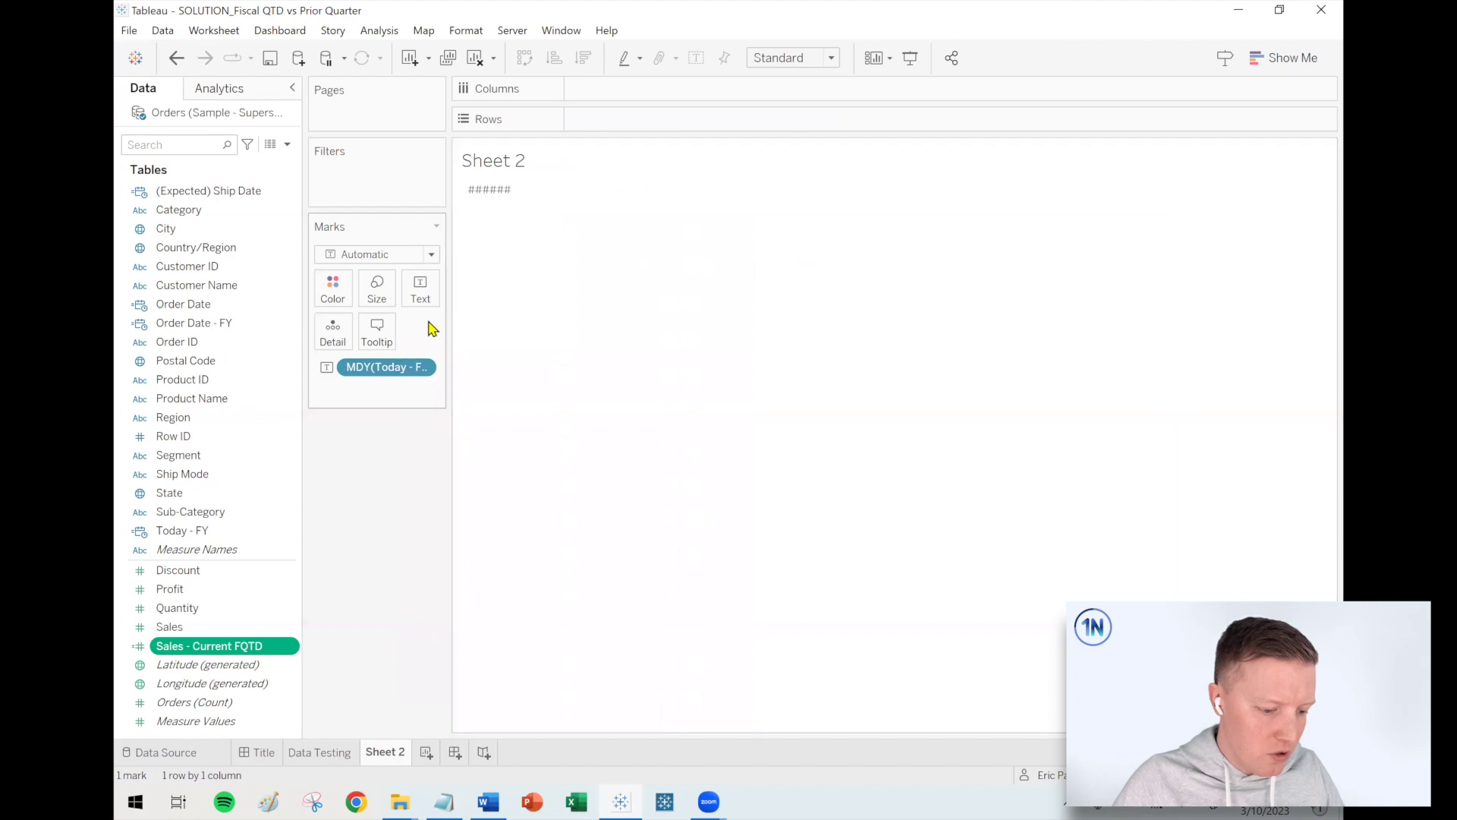
Clear Sheet 2 and show Sales - Current FQTD as text by MY(Order Date) on Rows.
click(476, 58)
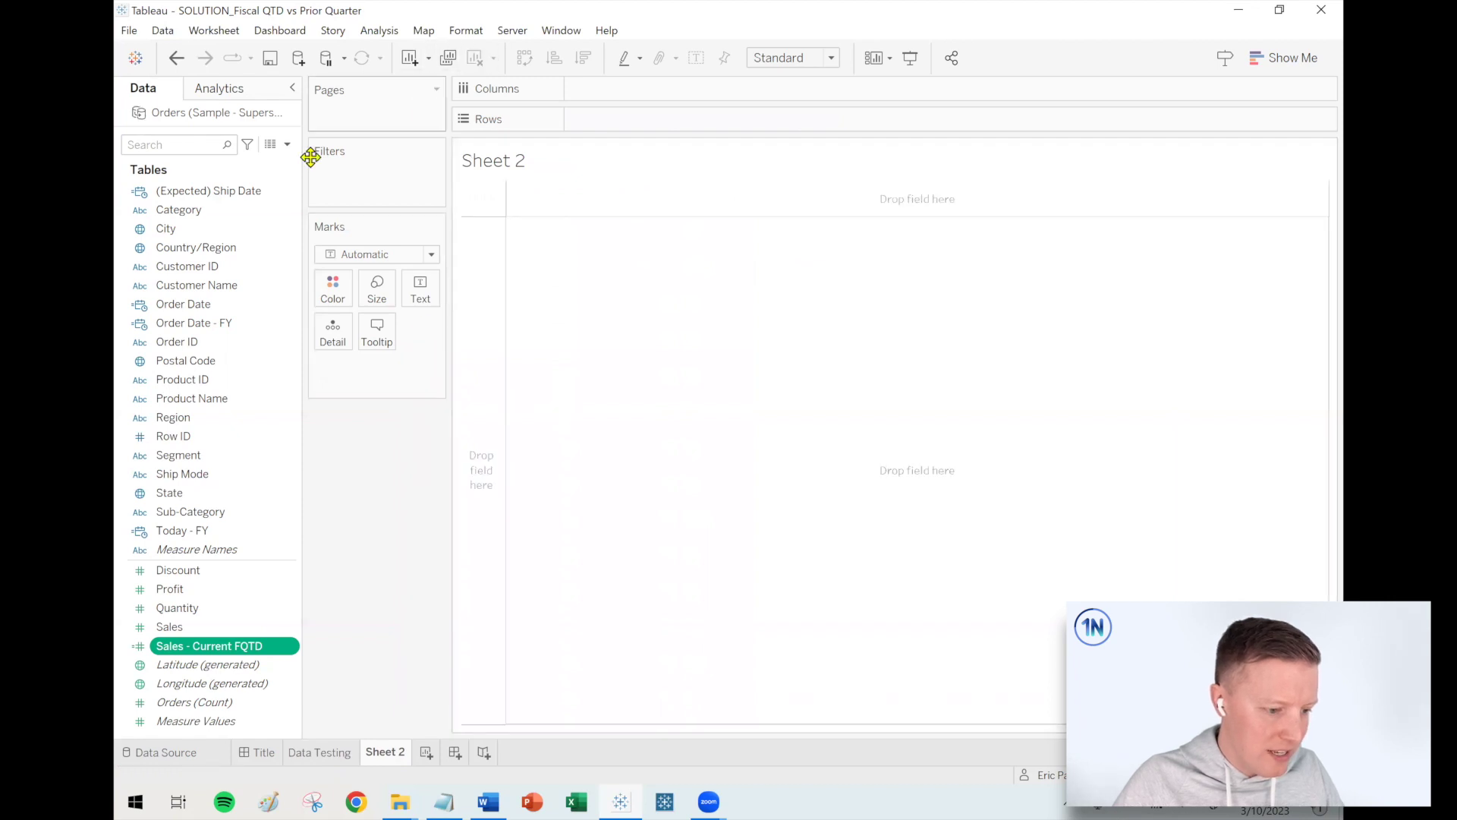
drag(187, 311, 489, 338)
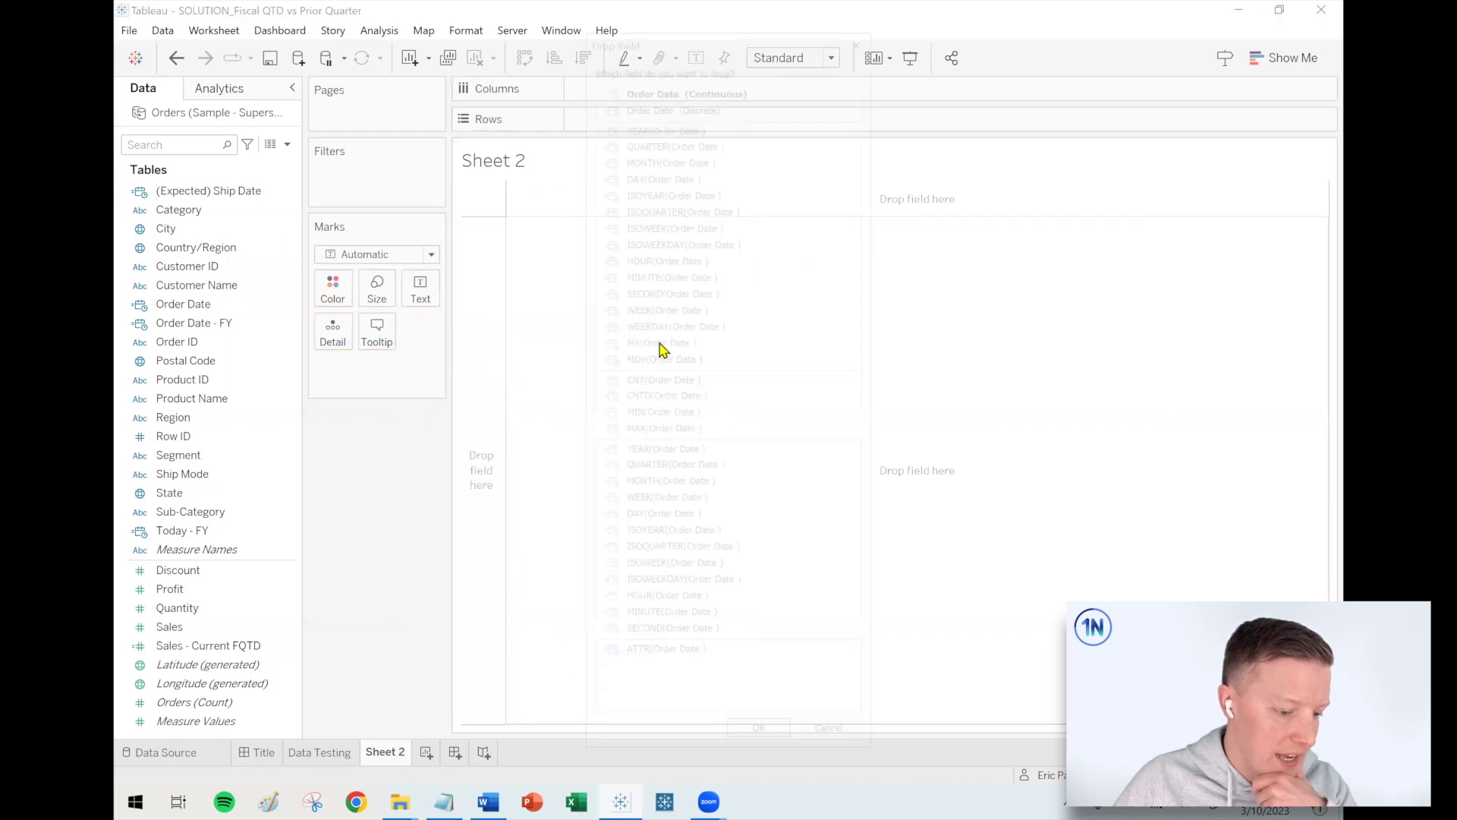
click(761, 743)
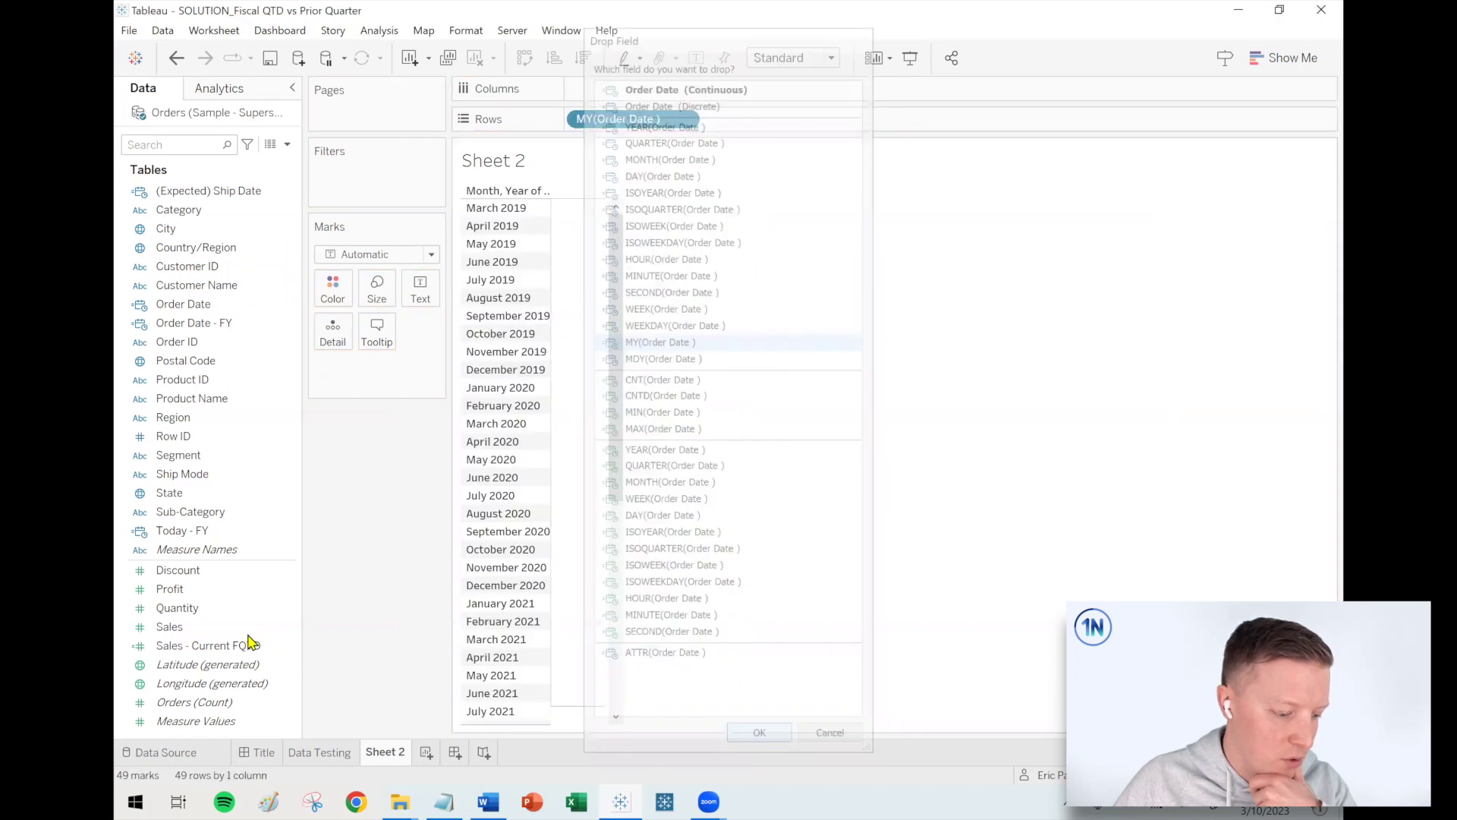
drag(191, 646, 422, 287)
drag(612, 289, 645, 562)
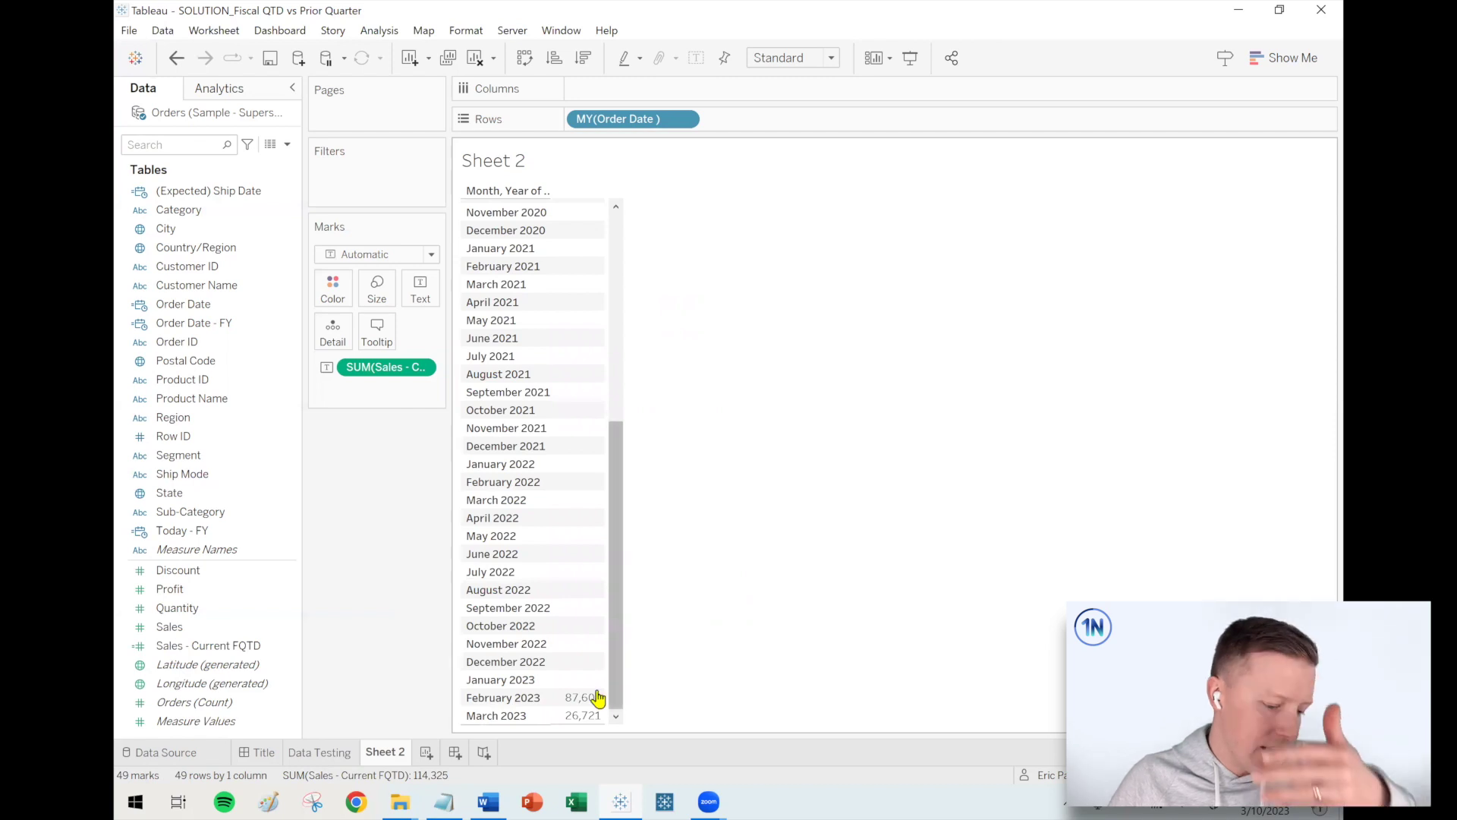
mouse_move(583, 704)
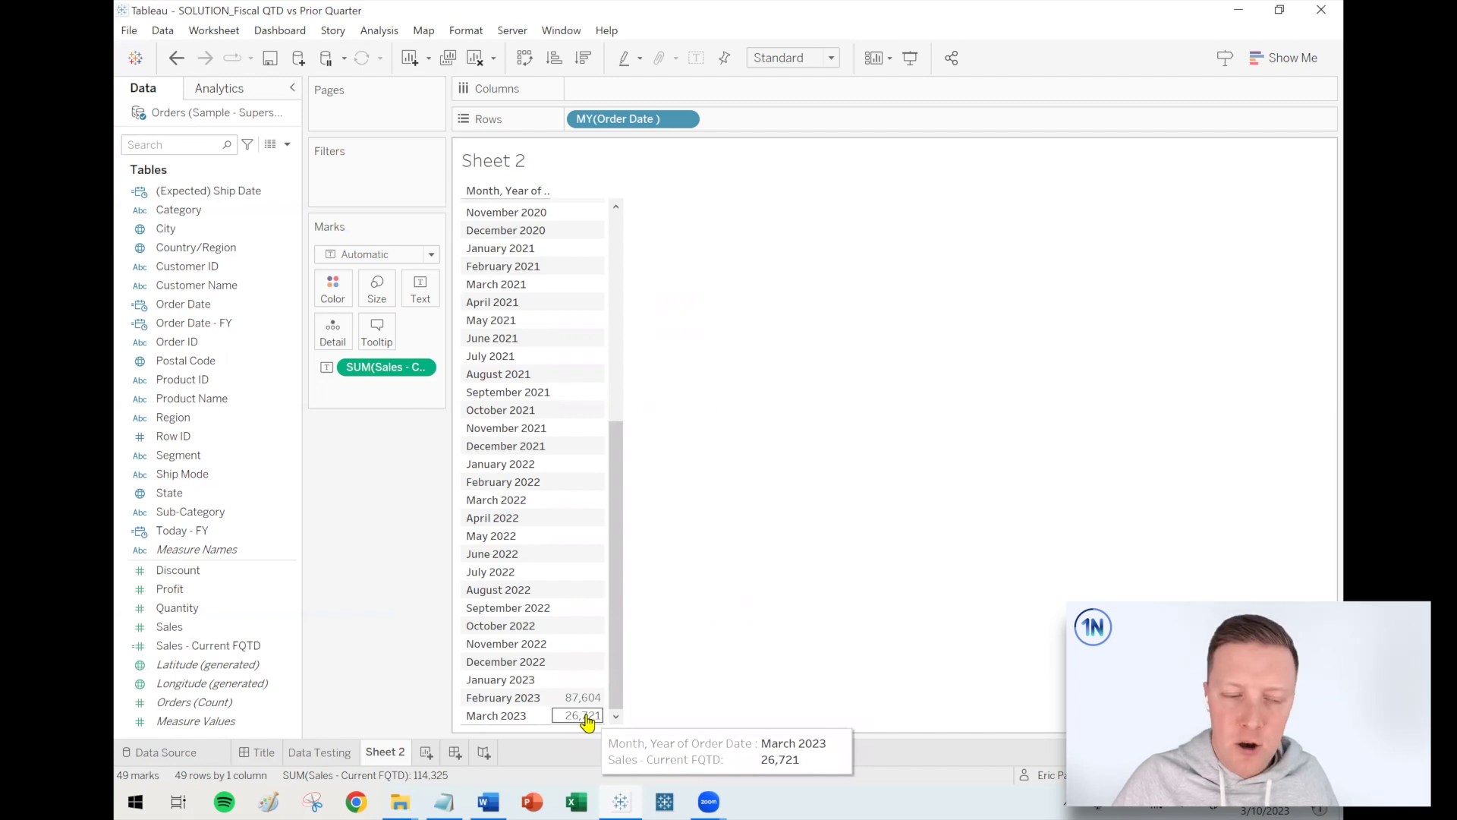
Widen the side panel to read field names and open the Data pane's field menu.
drag(448, 368, 491, 381)
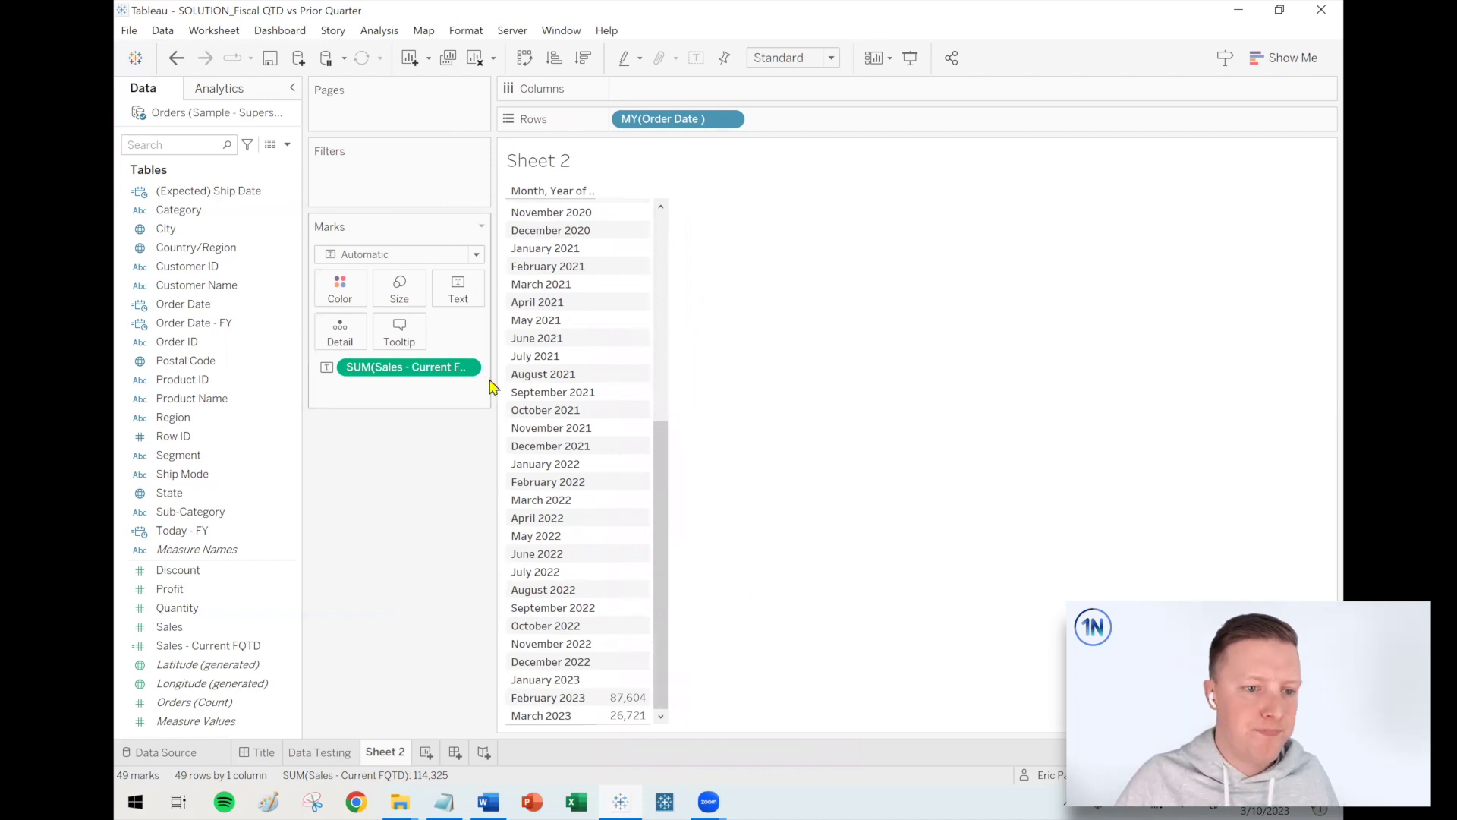
click(286, 145)
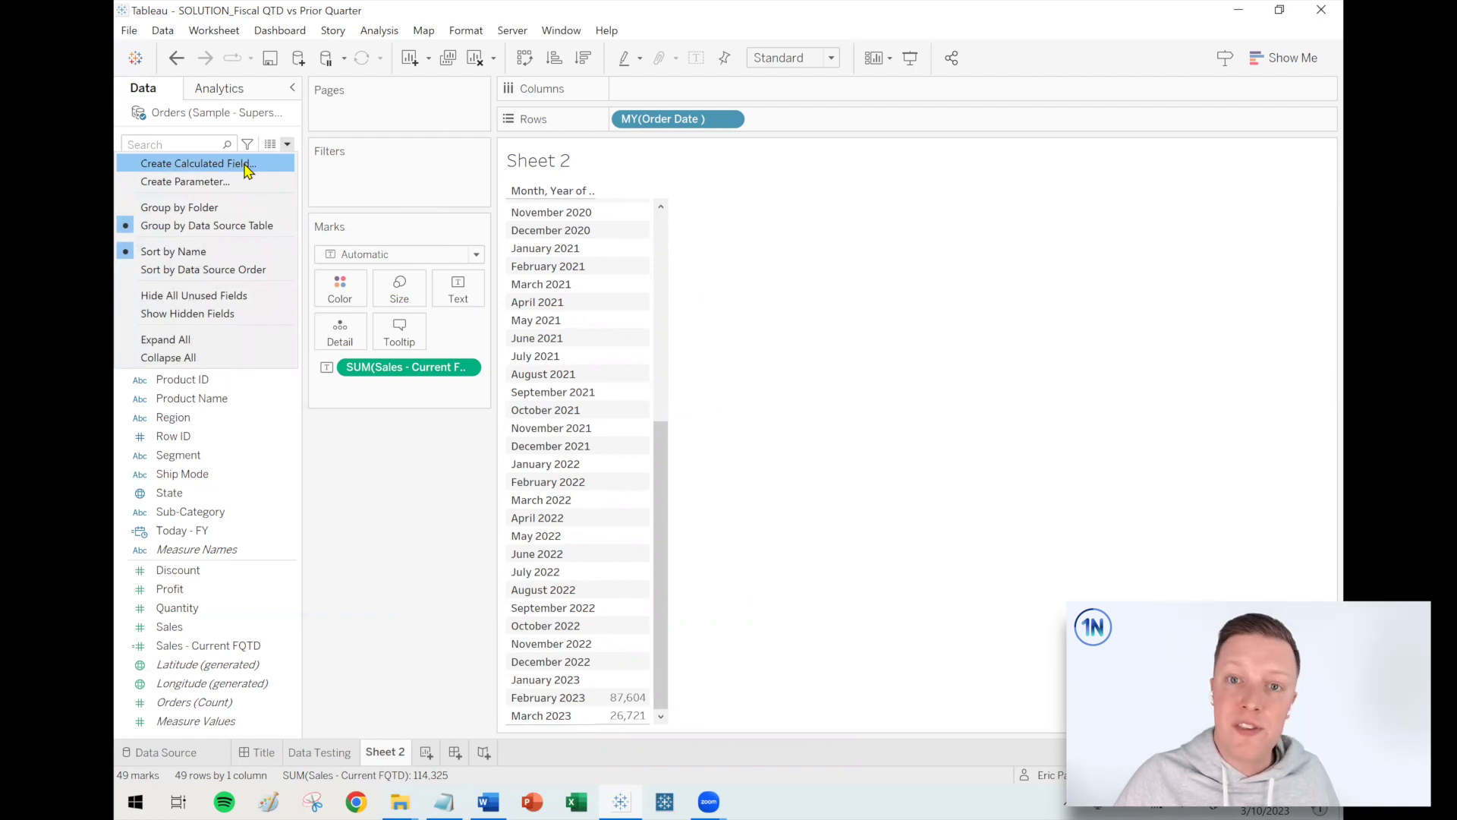
click(394, 597)
mouse_move(628, 652)
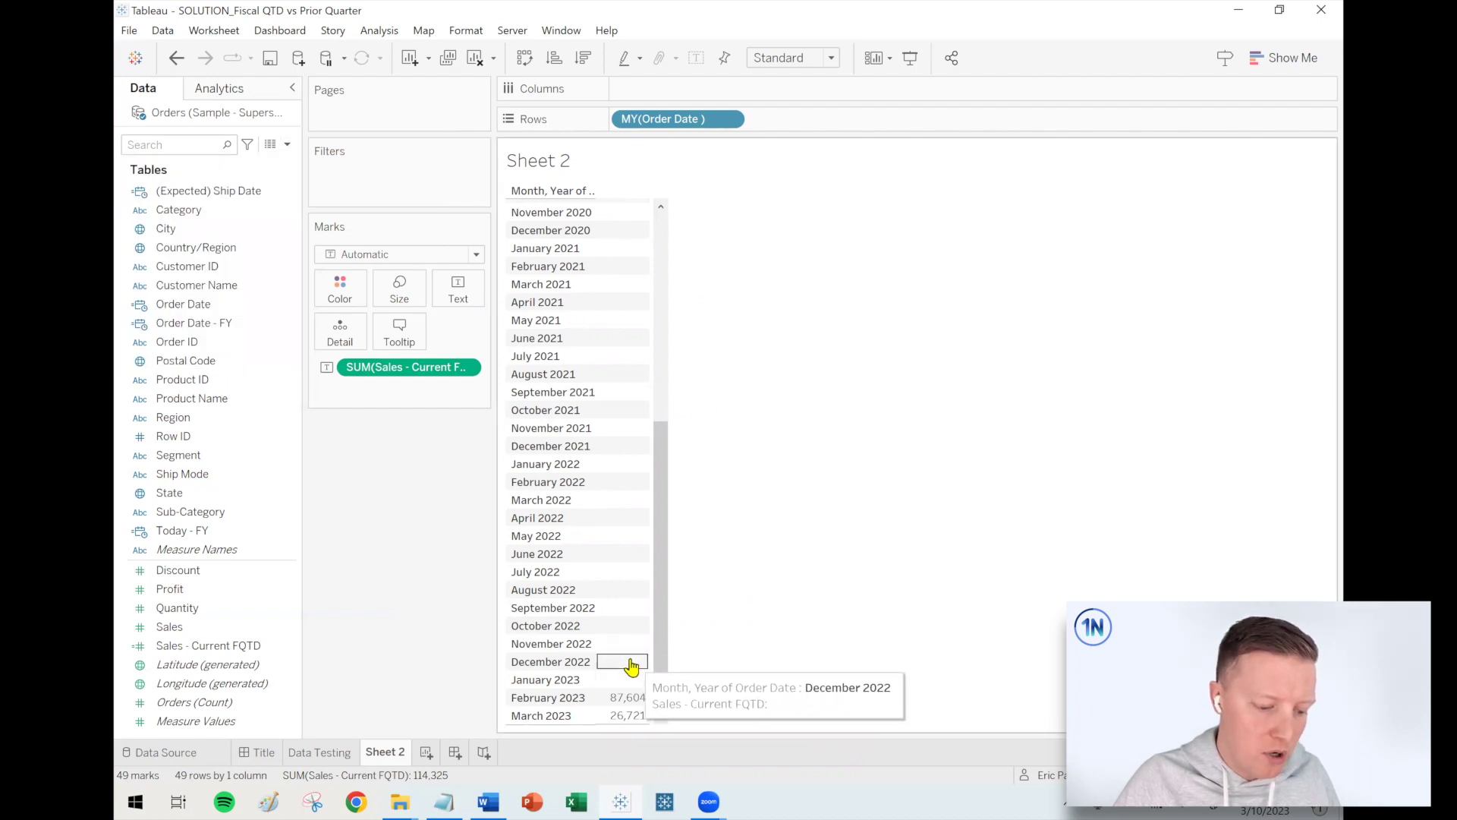
click(287, 145)
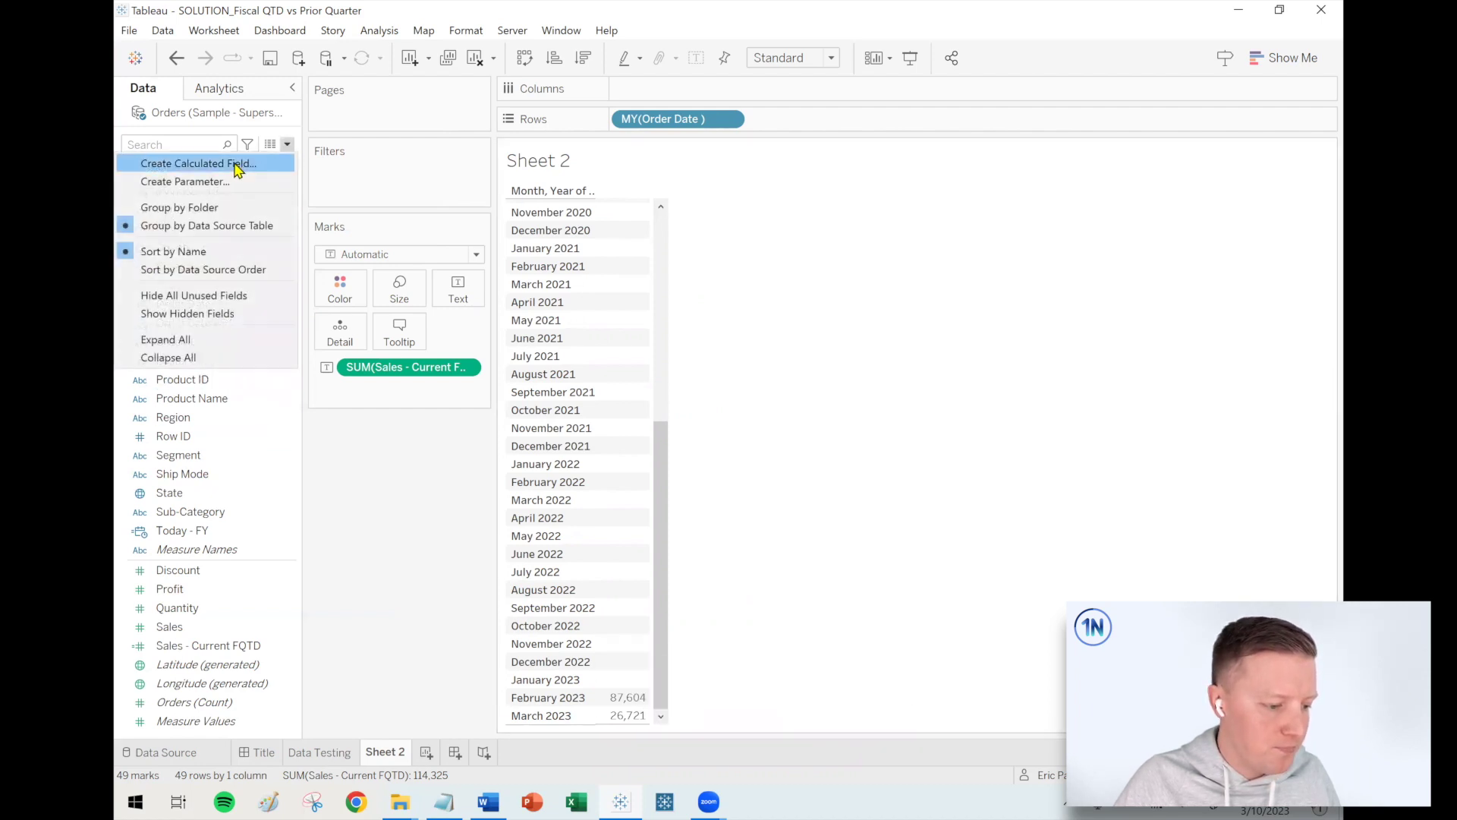
Start Sales - Prior FQTD with IF DATEDIFF('quarter',[Order Date - FY],[Today - FY]) = 1.
click(238, 169)
key(BackSpace)
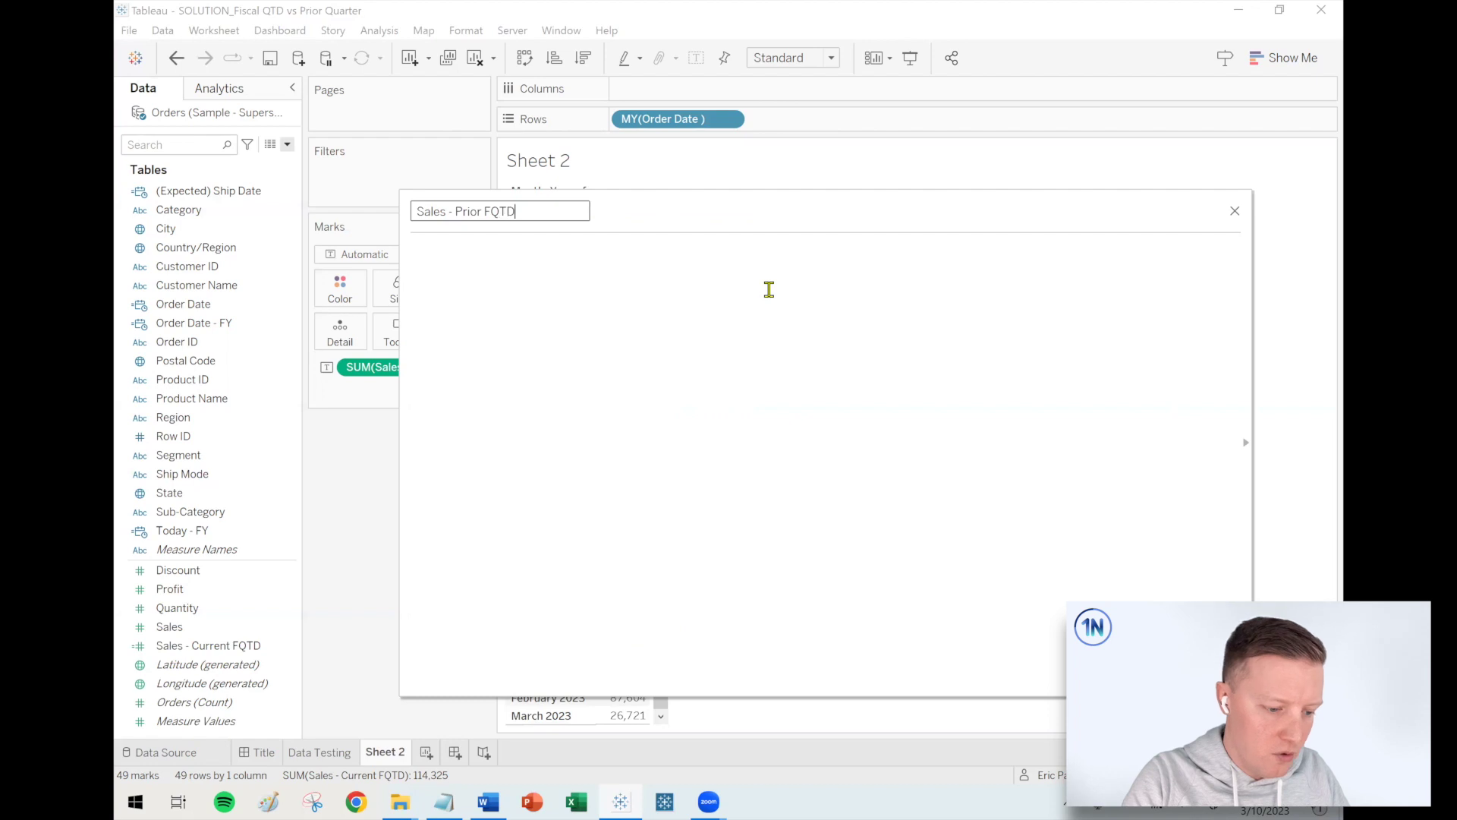
click(769, 290)
text(IF )
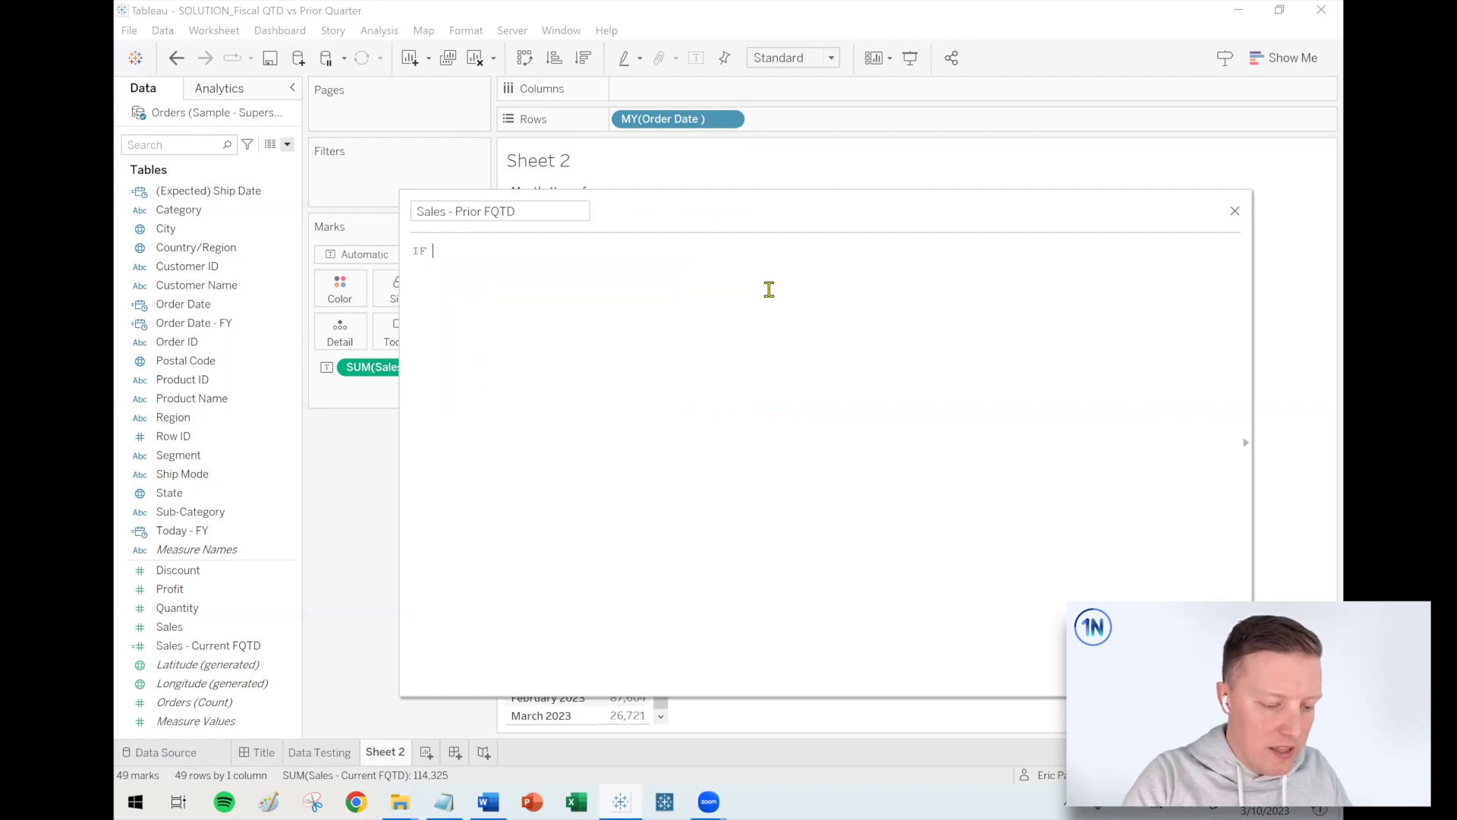
text(DATEDIFF)
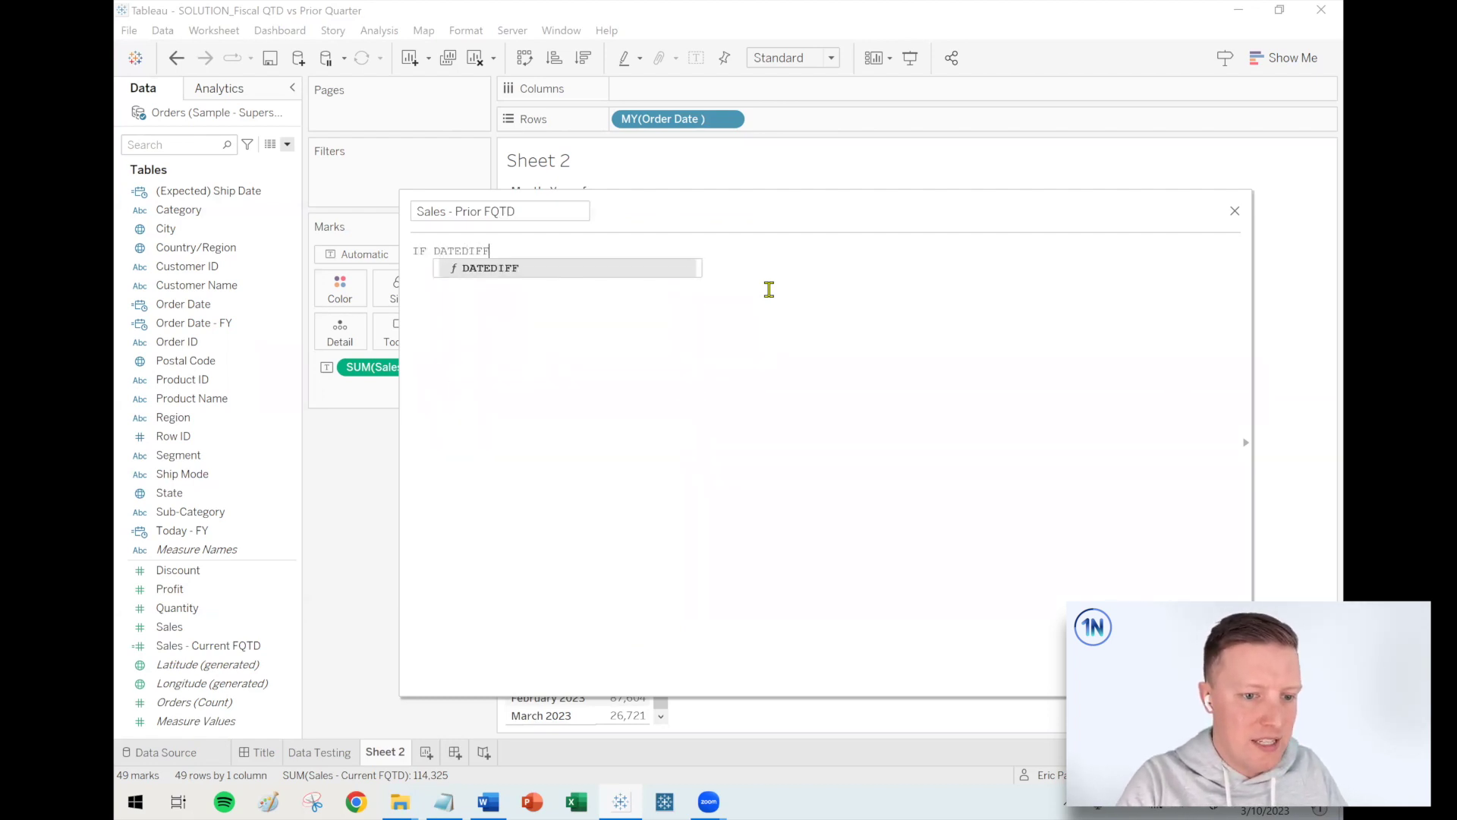
text(('quarter)
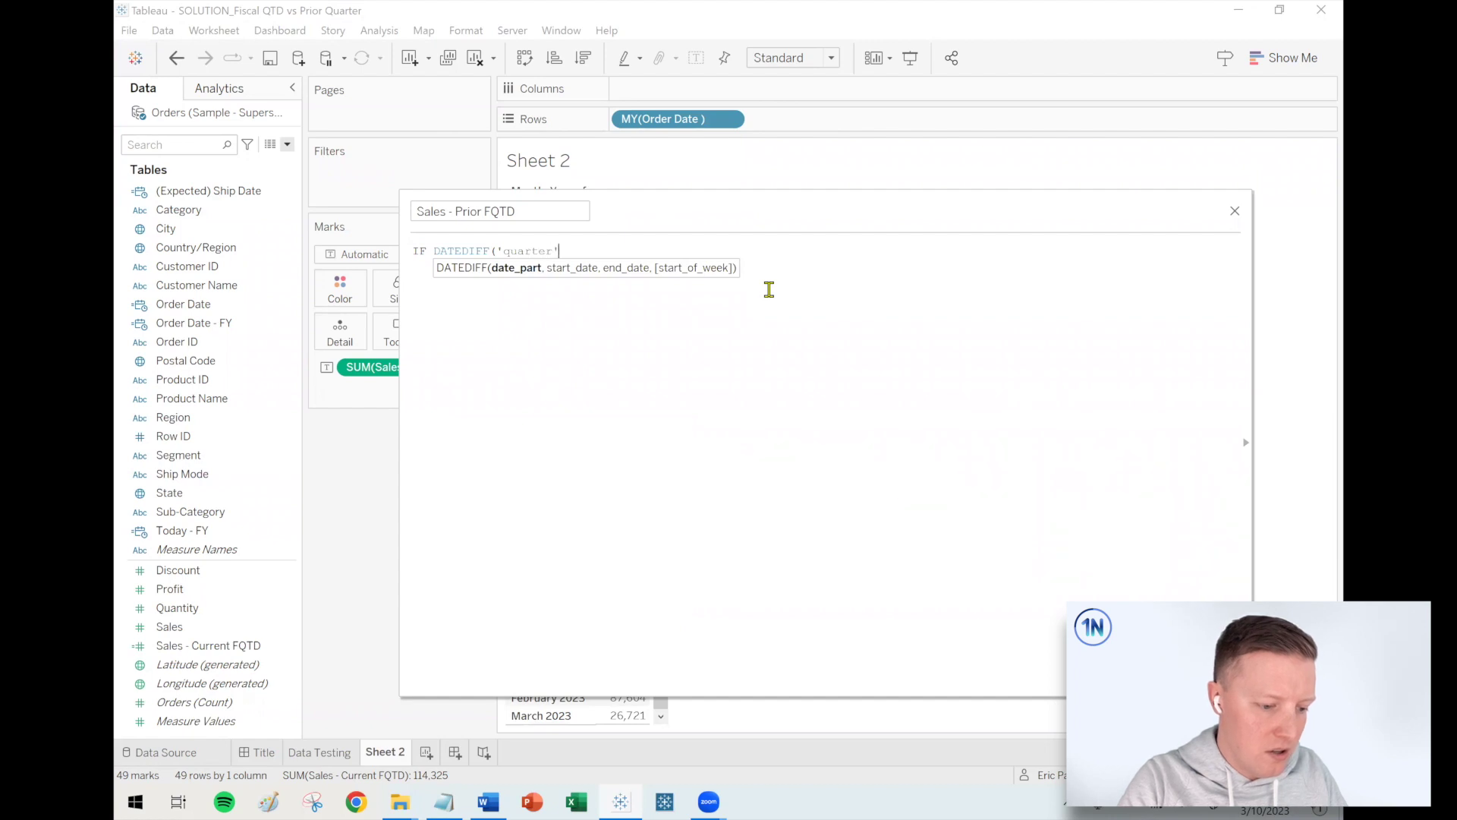
text(',ord)
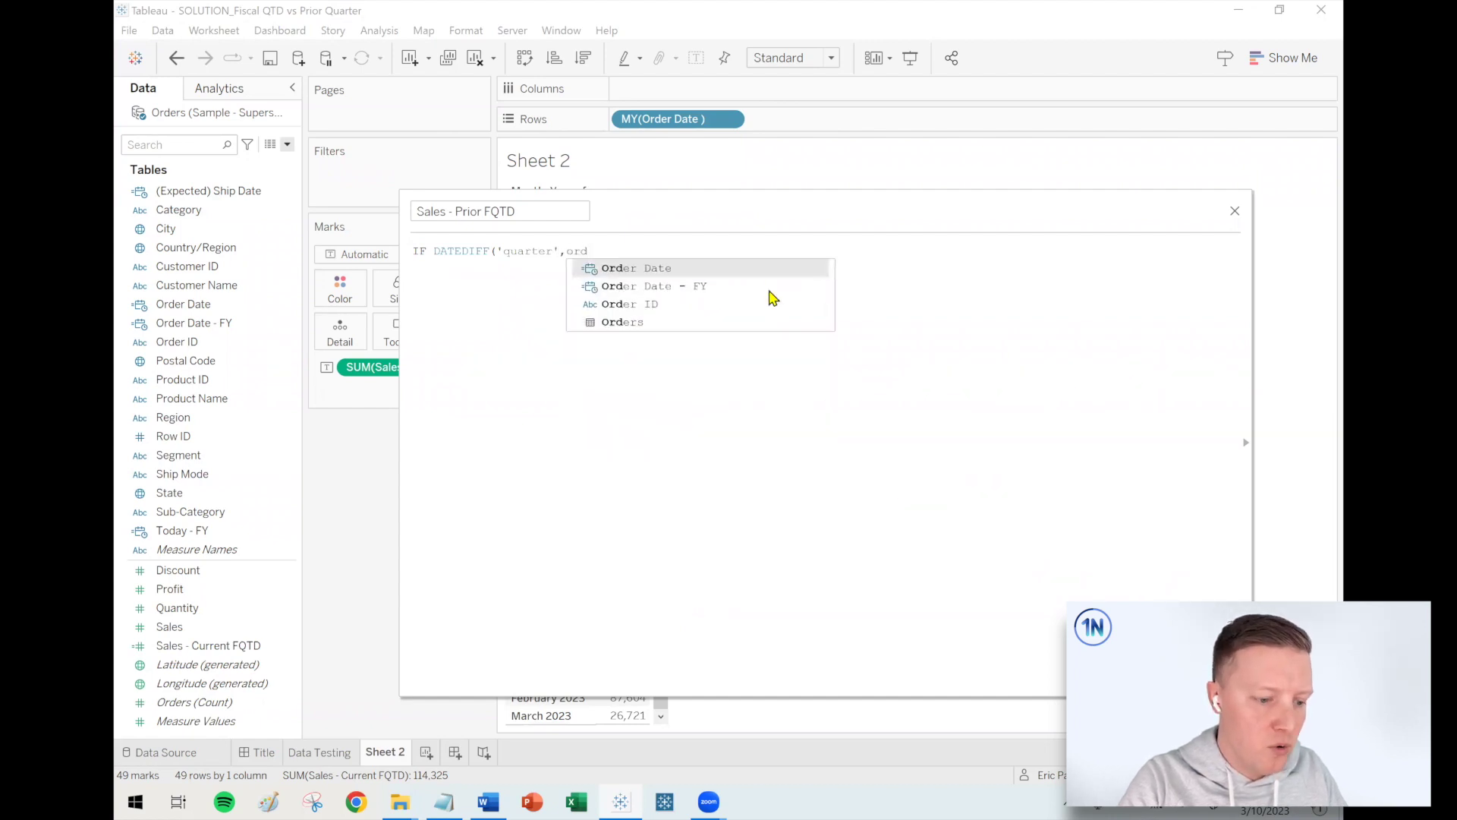
key(Down)
key(Return)
text(,tod)
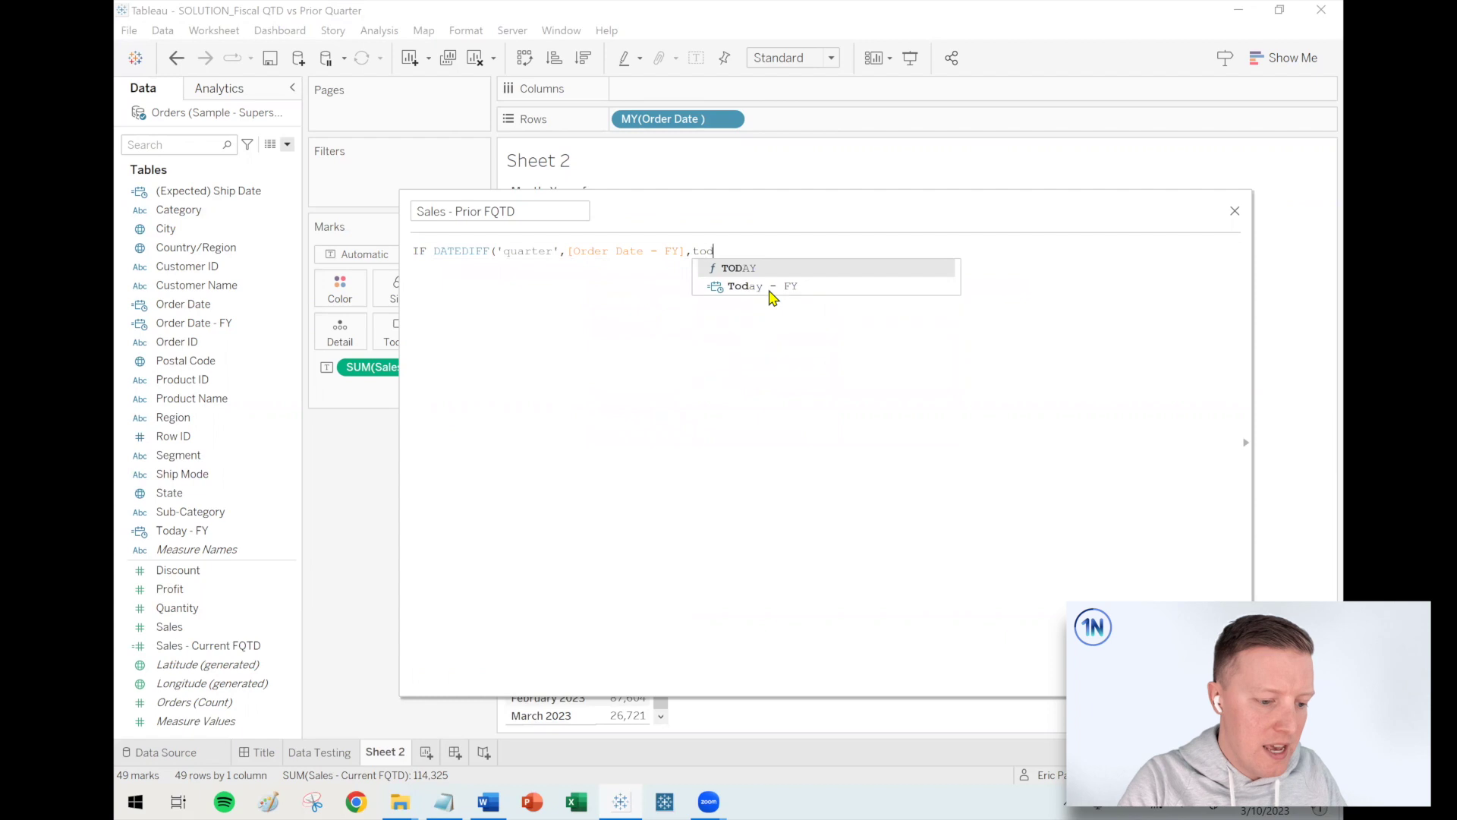
key(Down)
key(Return)
text())
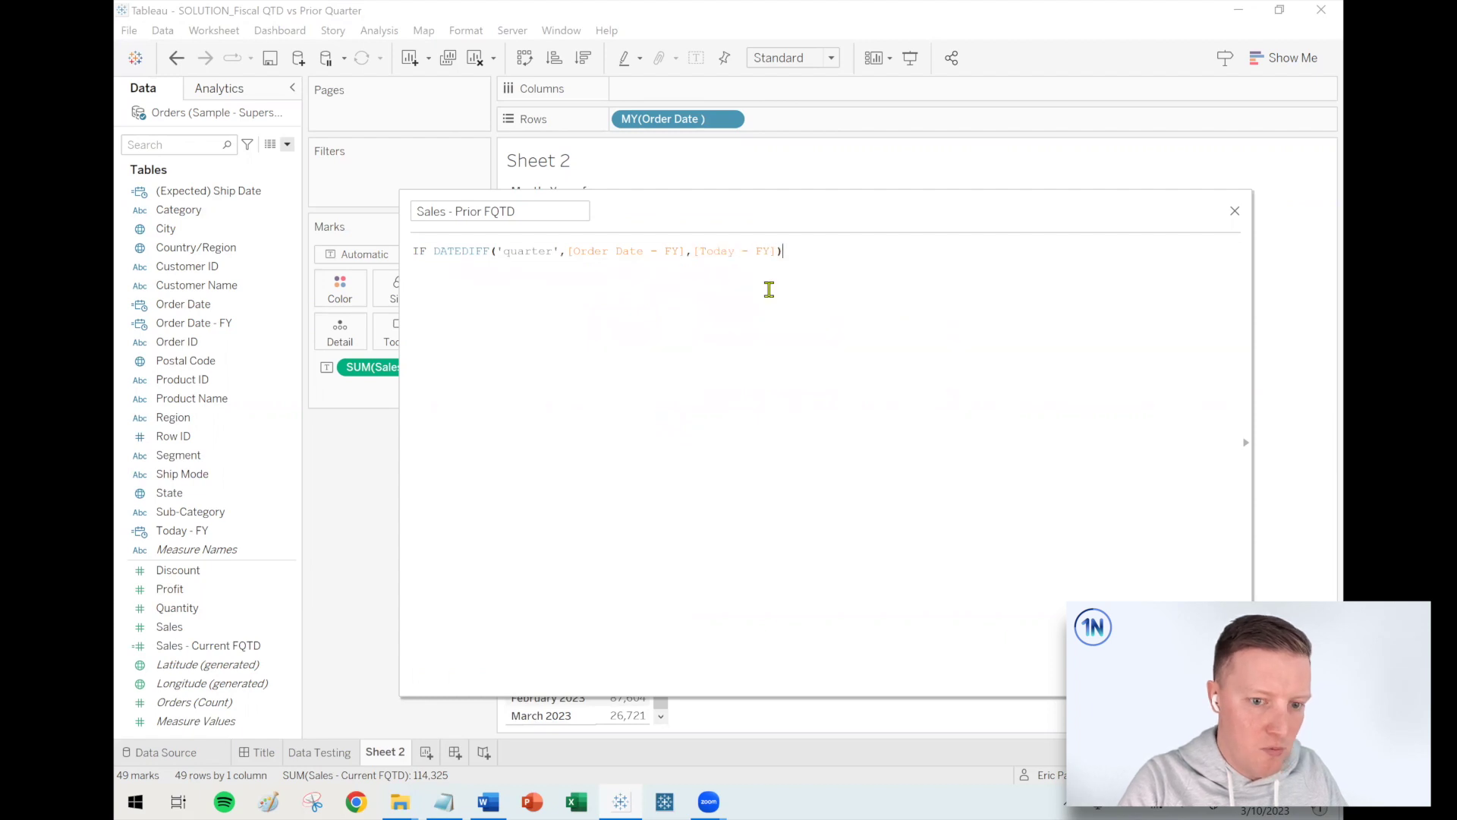
text( = 1)
scroll(769, 291, up, 3)
Add AND [Order Date - FY] <= DATEADD('quarter',-1,[Today - FY]) THEN [Sales] END to the formula.
key(Return)
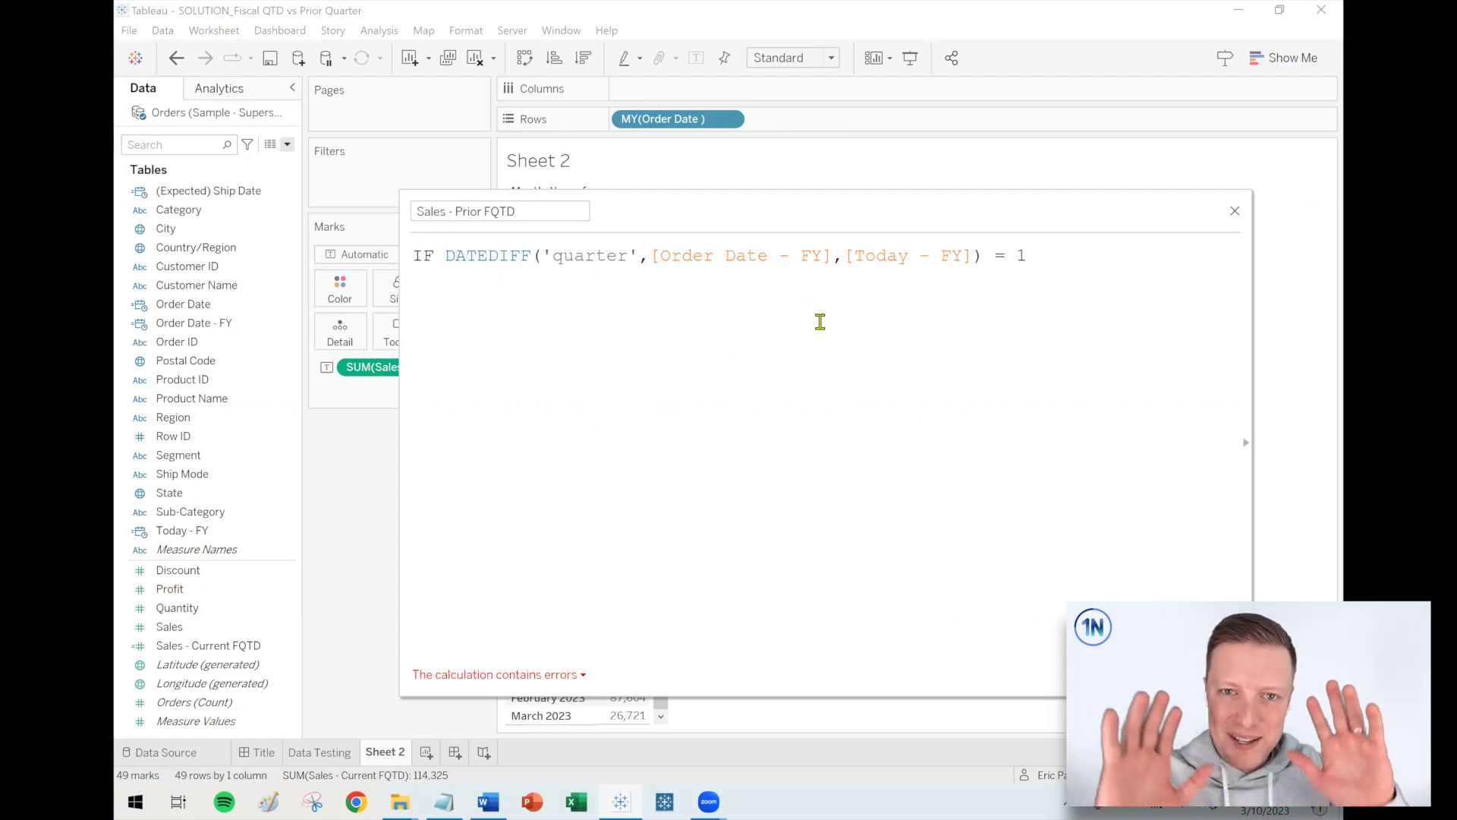
text(AND ord)
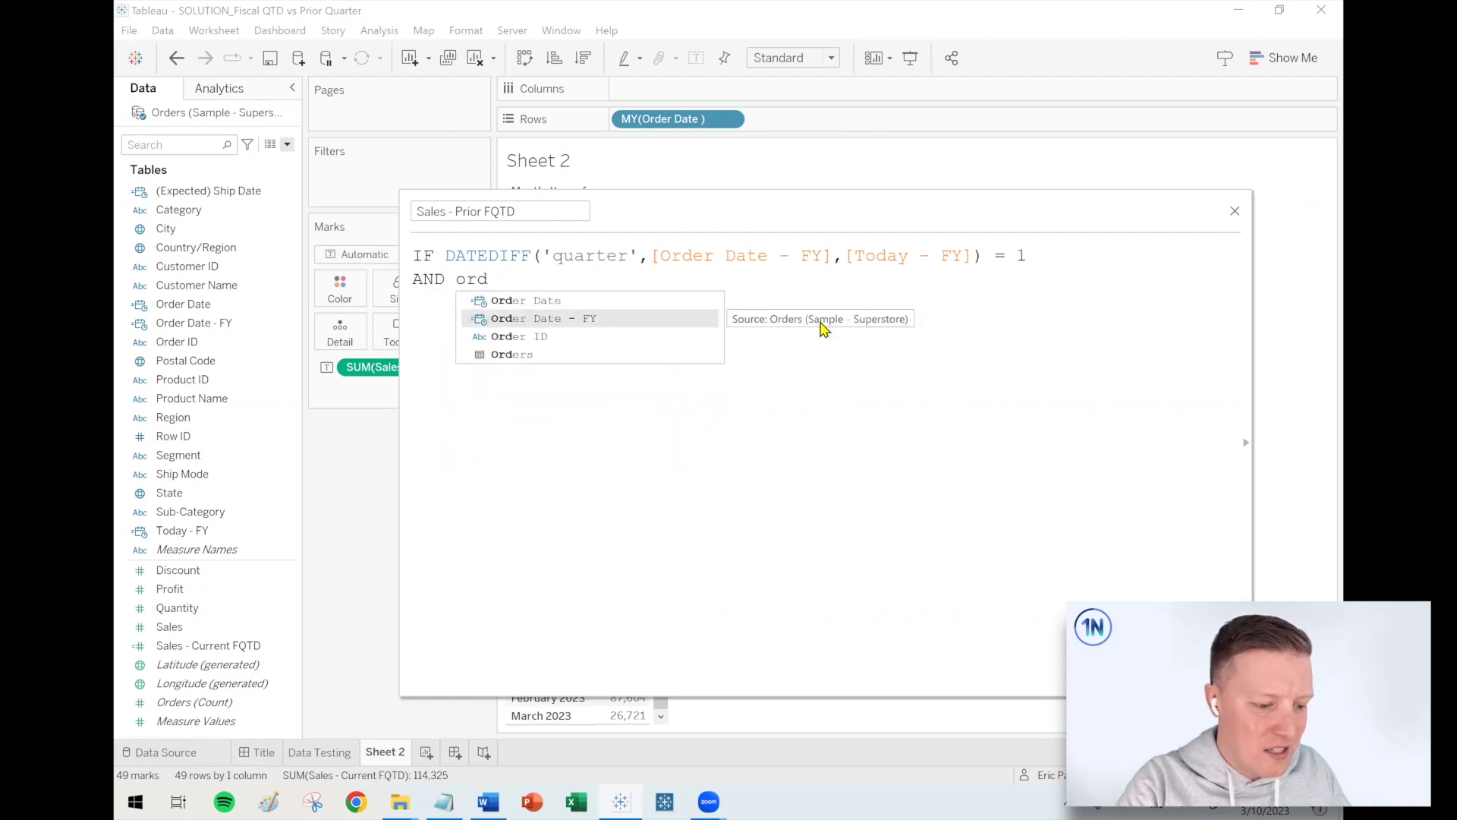
key(Return)
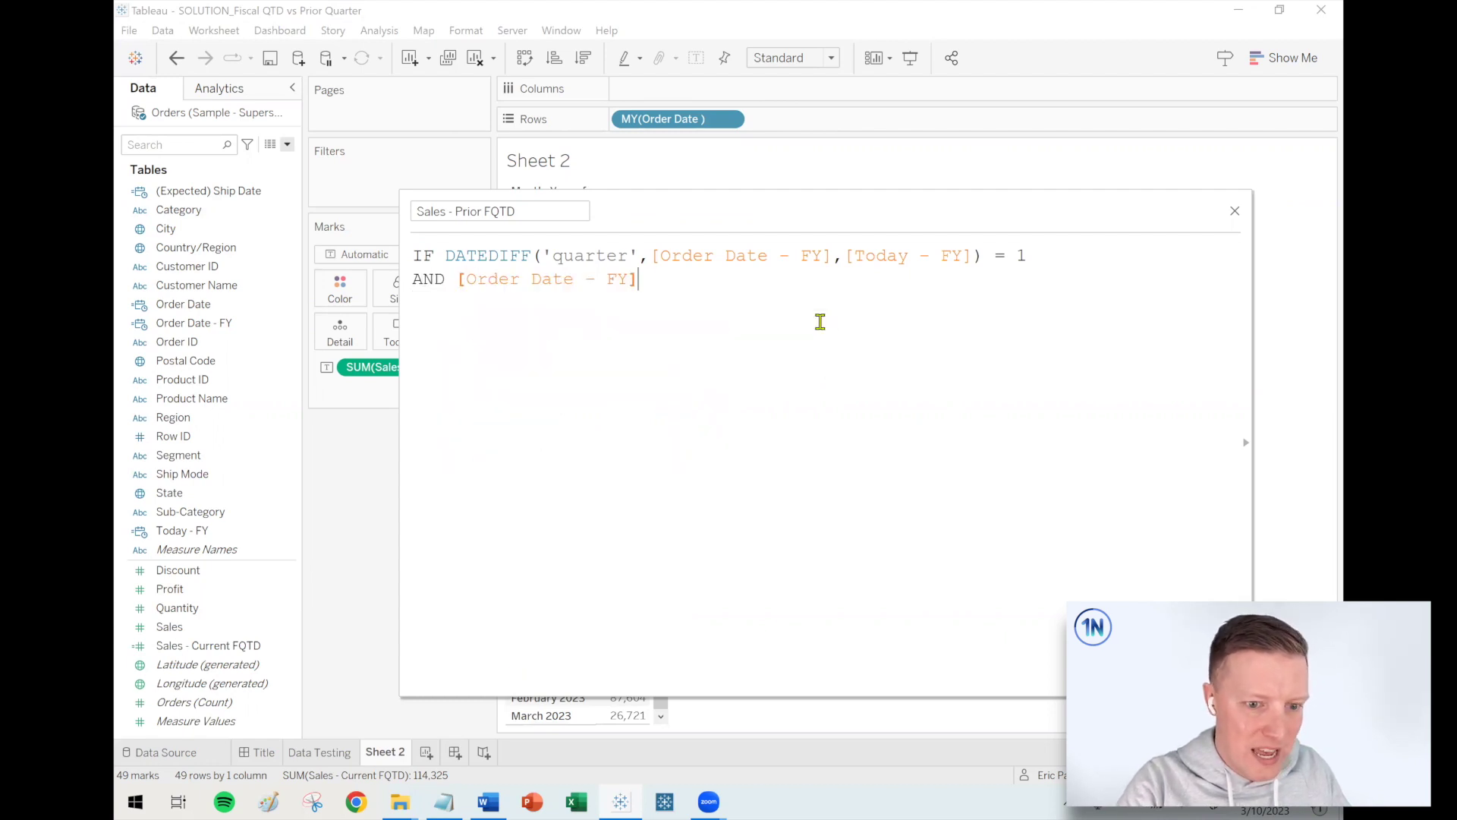
text(<= DA)
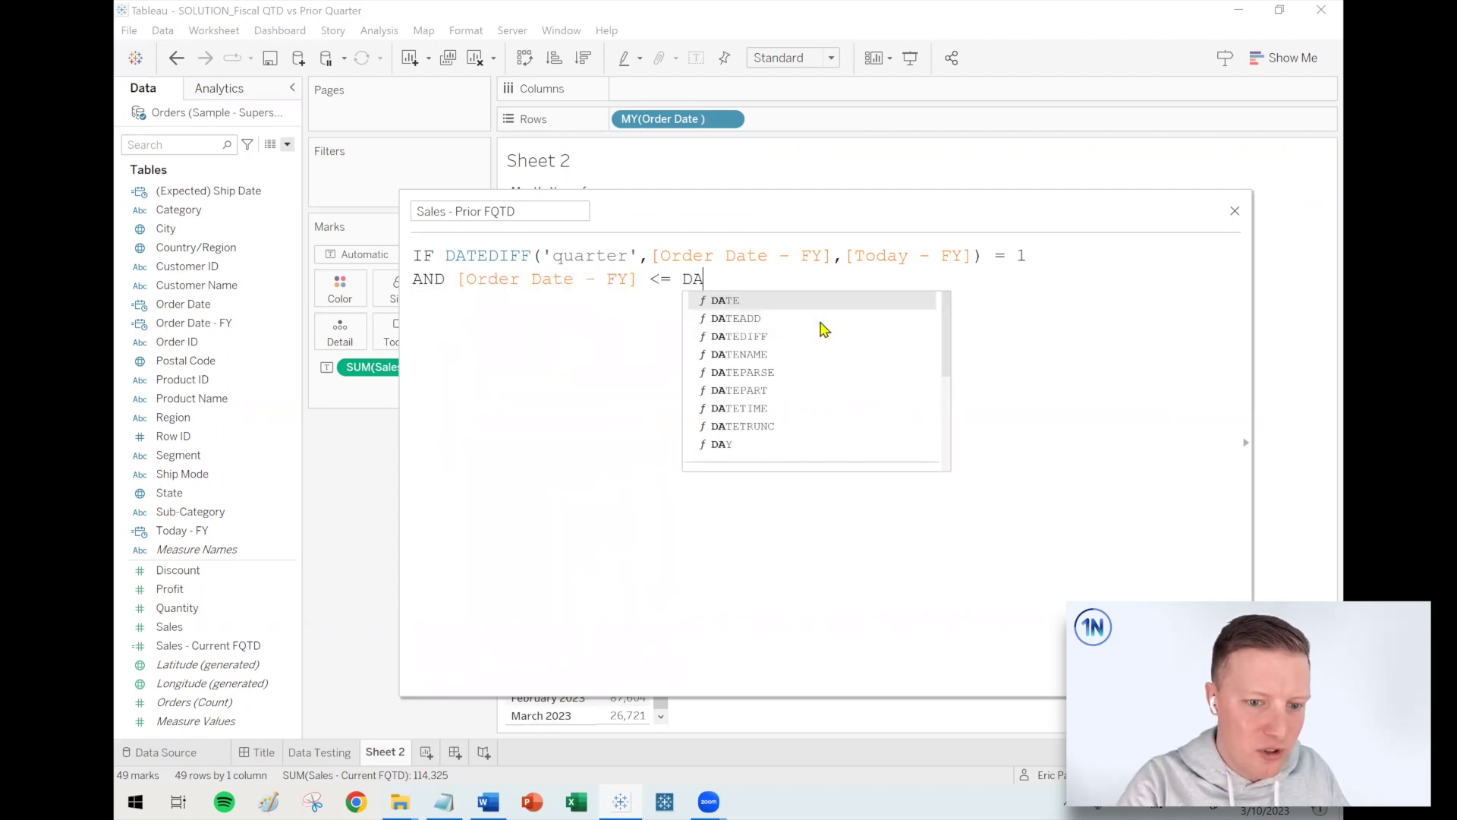
text(TEADD('qu)
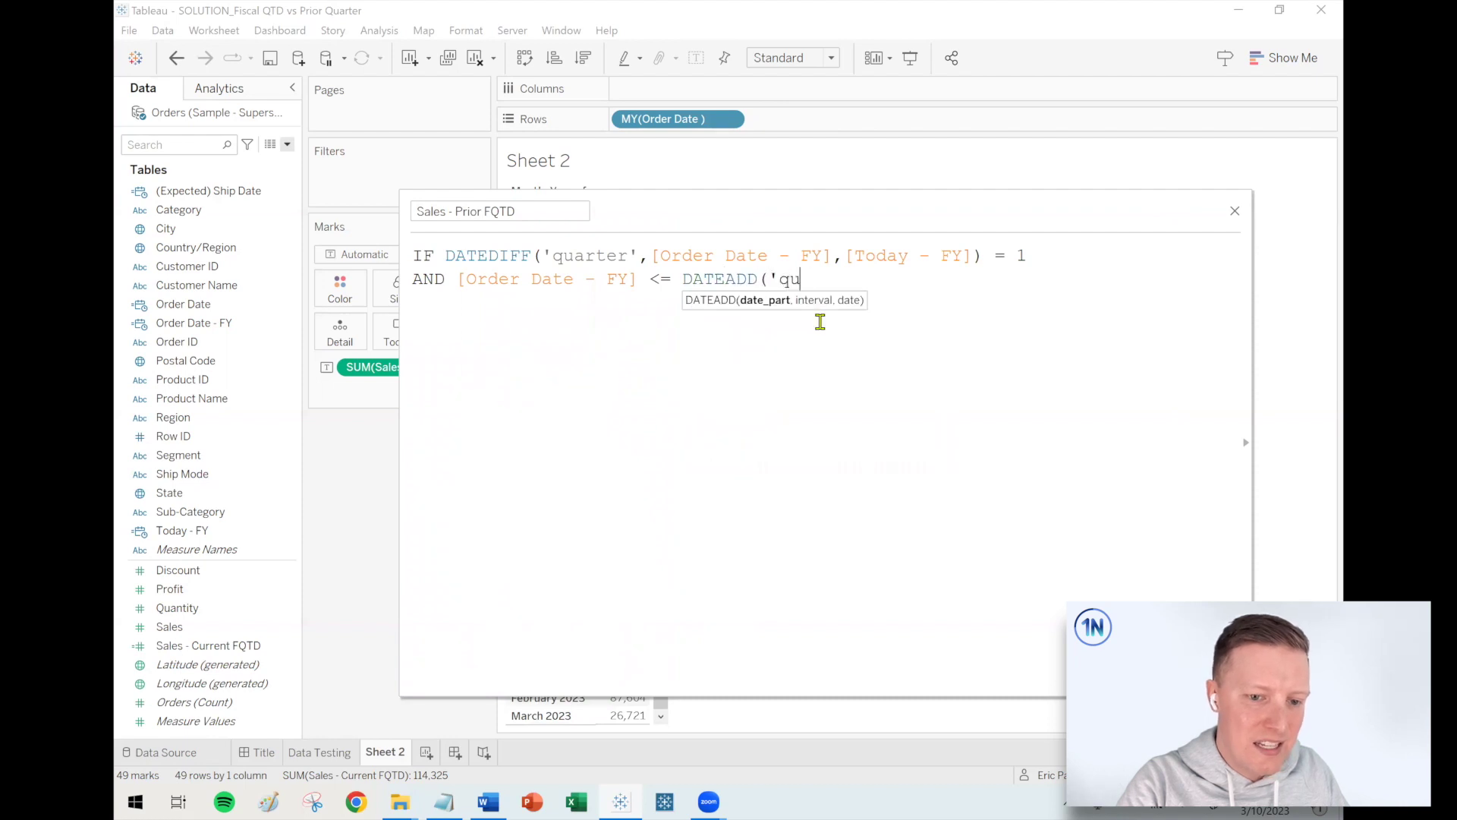
text(arter',-1)
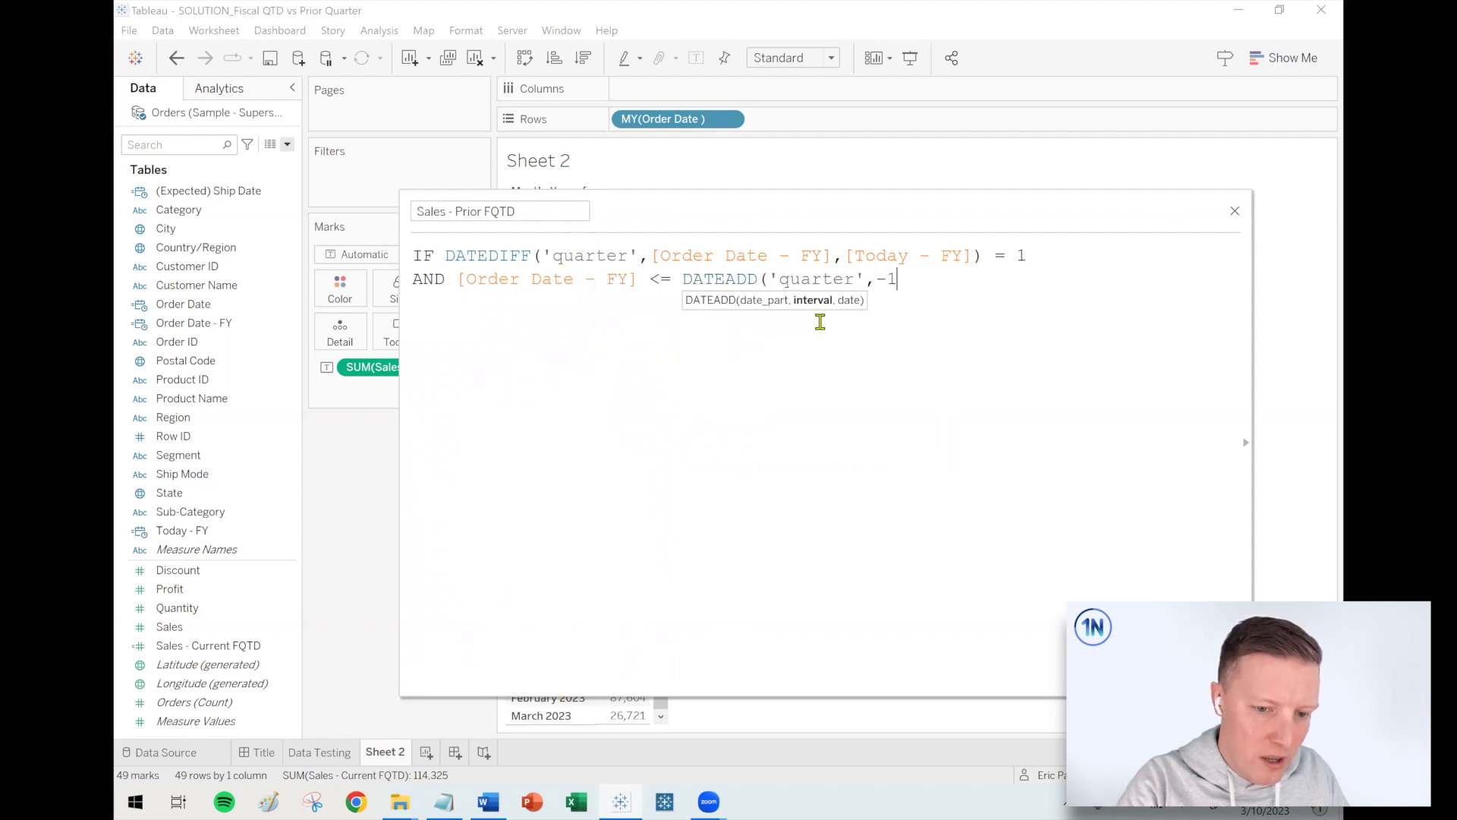
text(,[Today - FY])
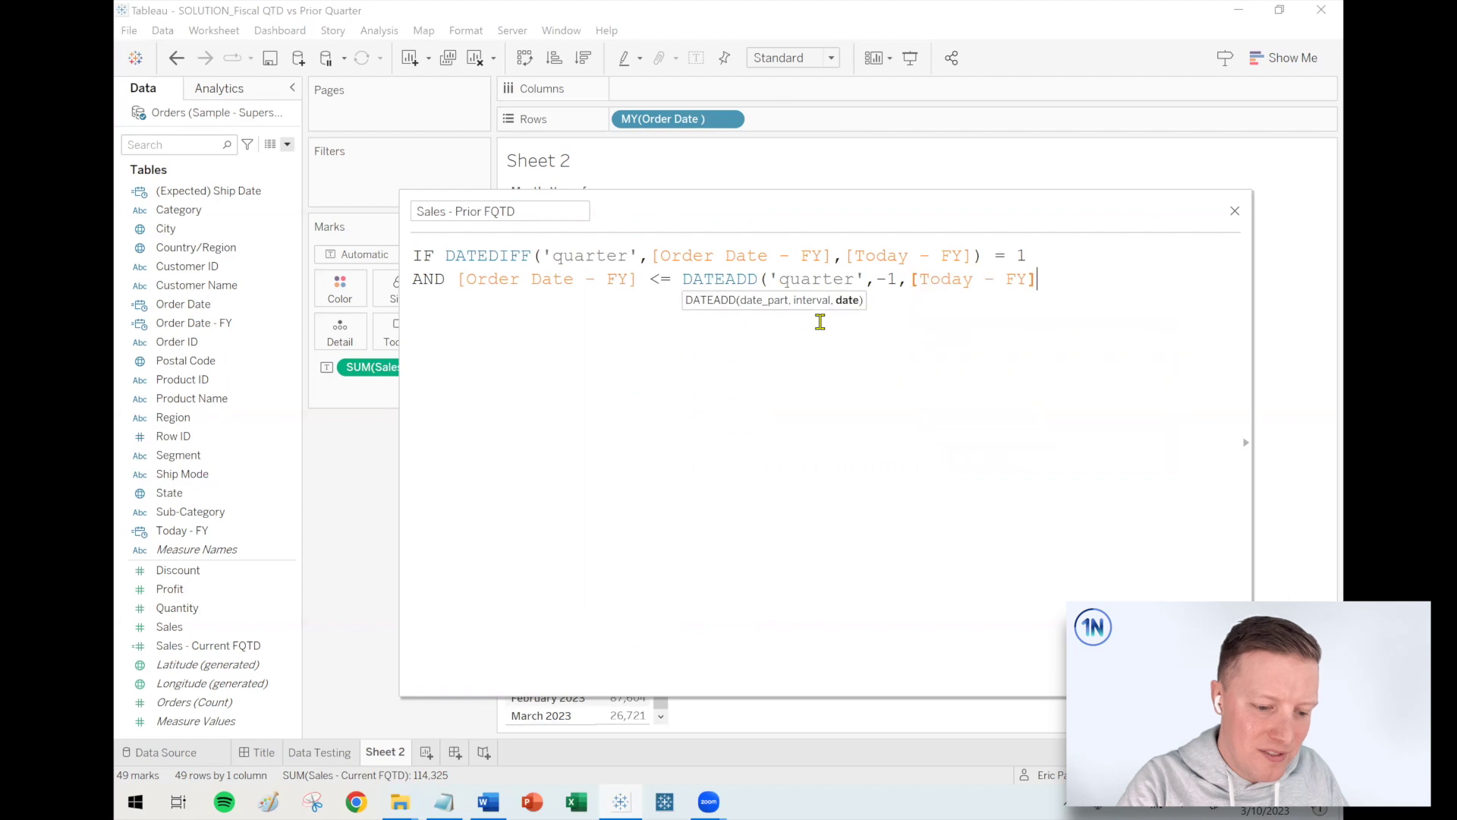
text() THEN [Sales])
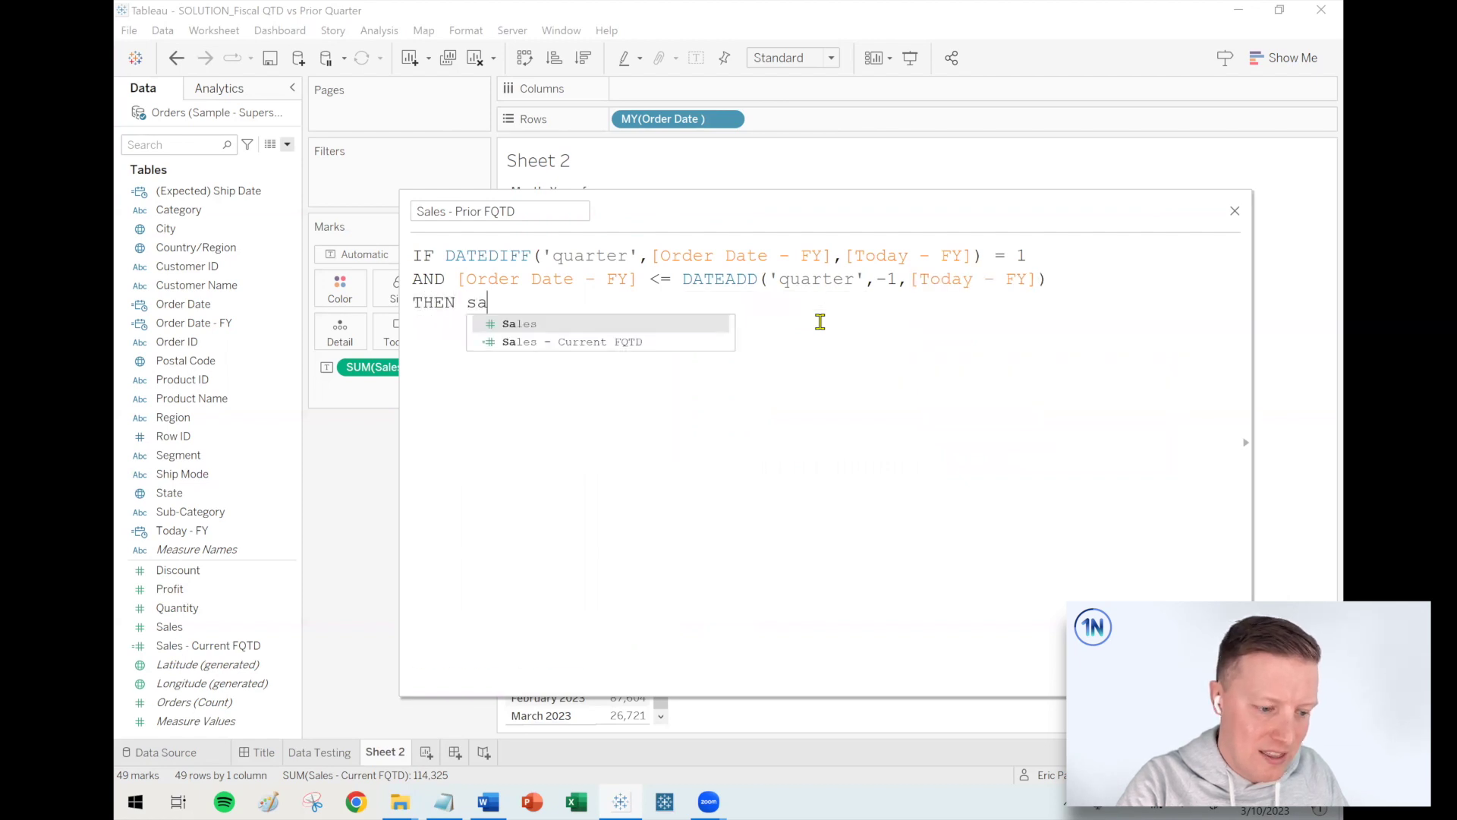
key(Return)
text(END)
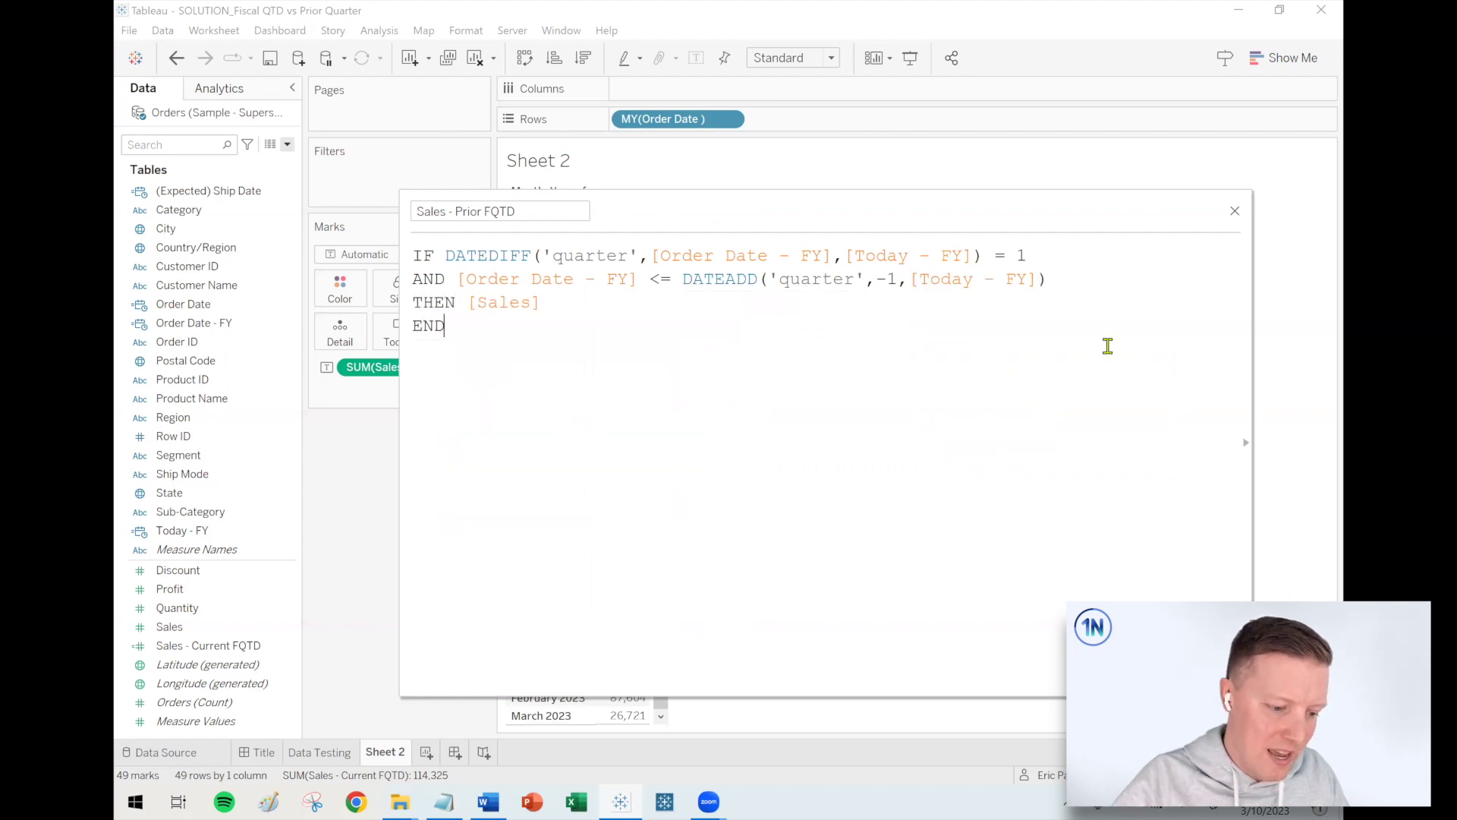
drag(1254, 402, 1296, 402)
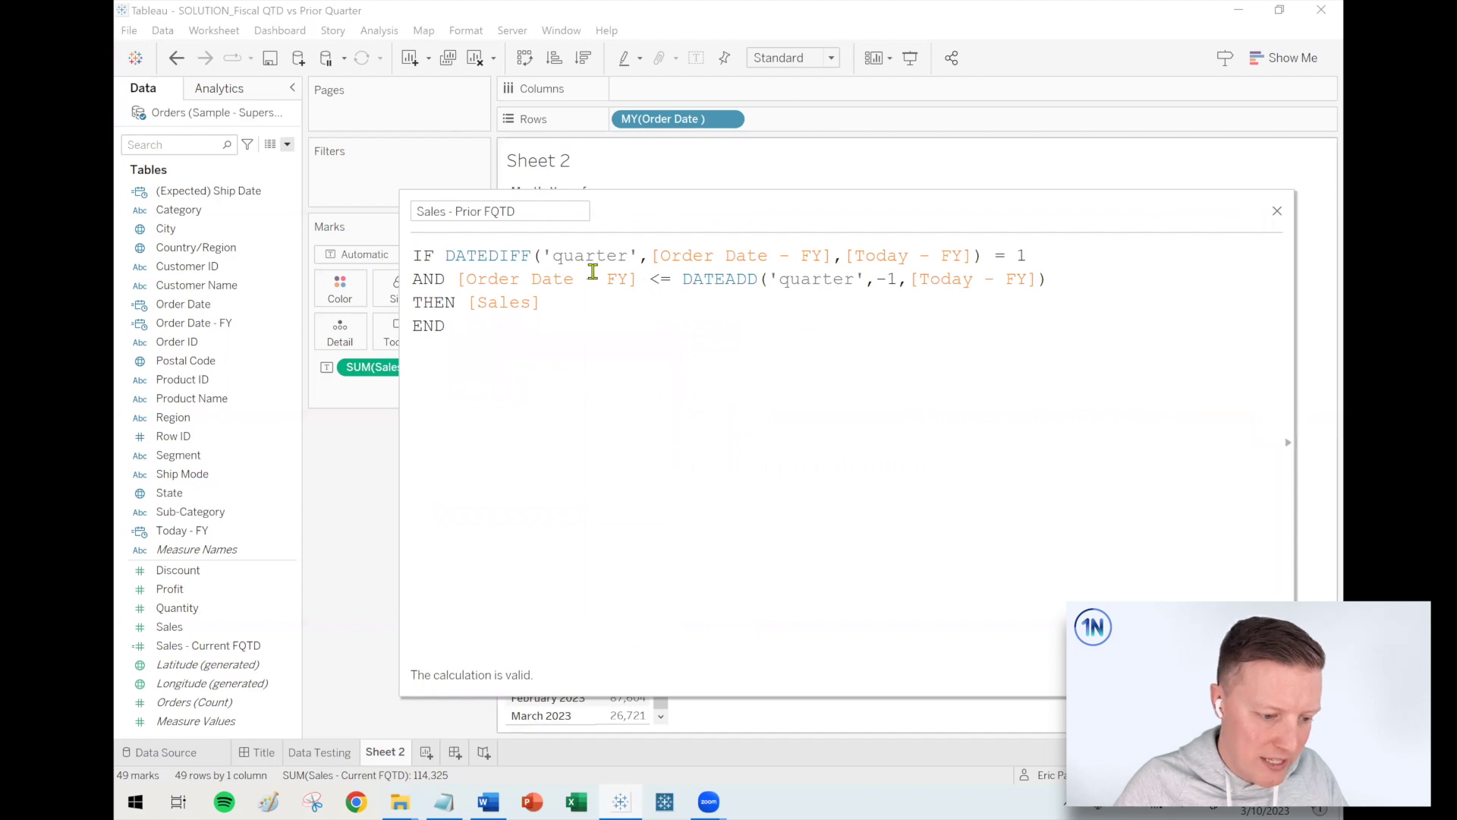
Check the quarter, Order Date - FY and Today - FY references in the Sales - Prior FQTD formula, then save it.
drag(552, 256, 630, 256)
click(885, 256)
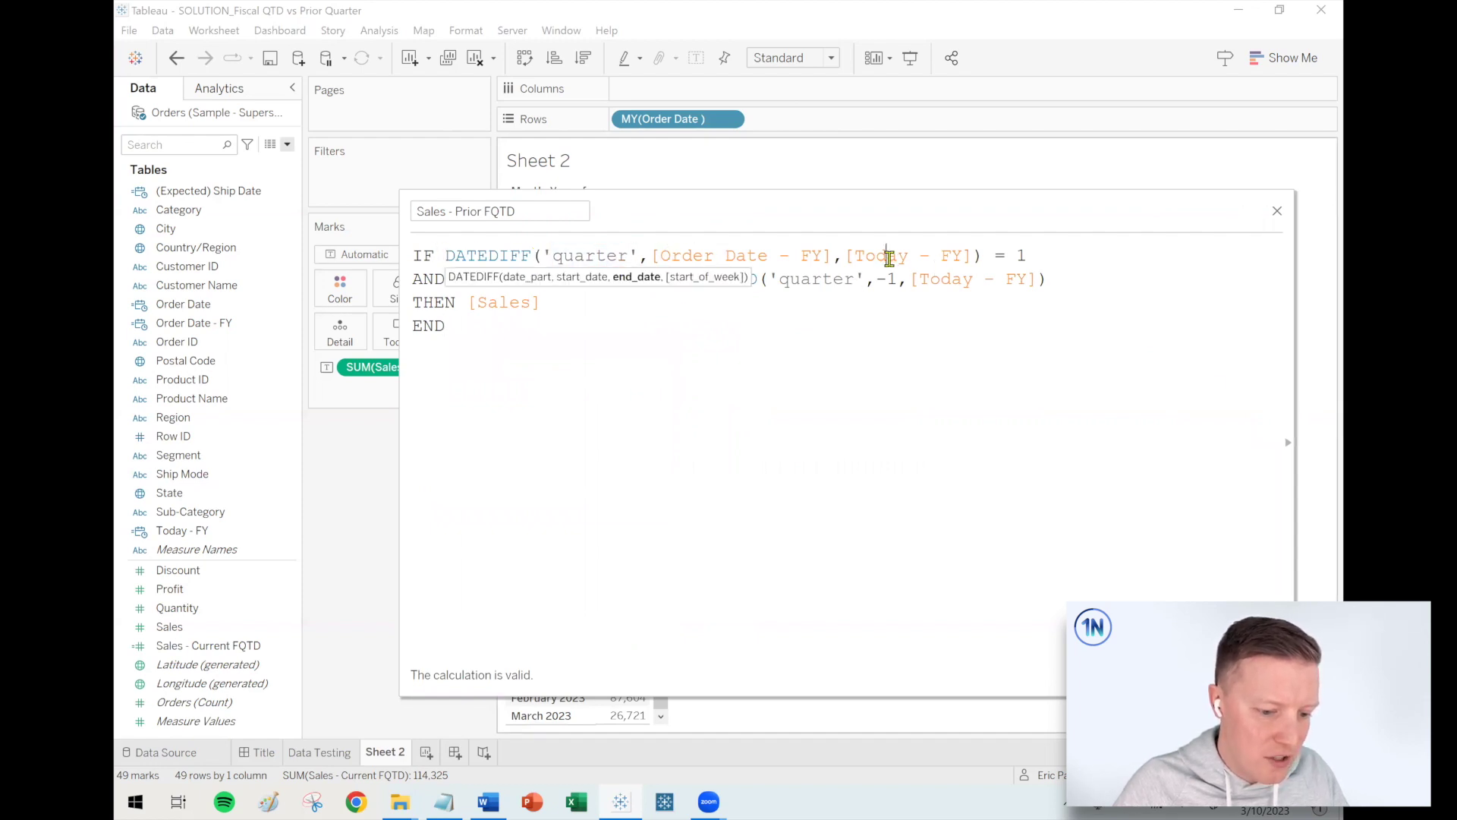
drag(866, 256, 961, 259)
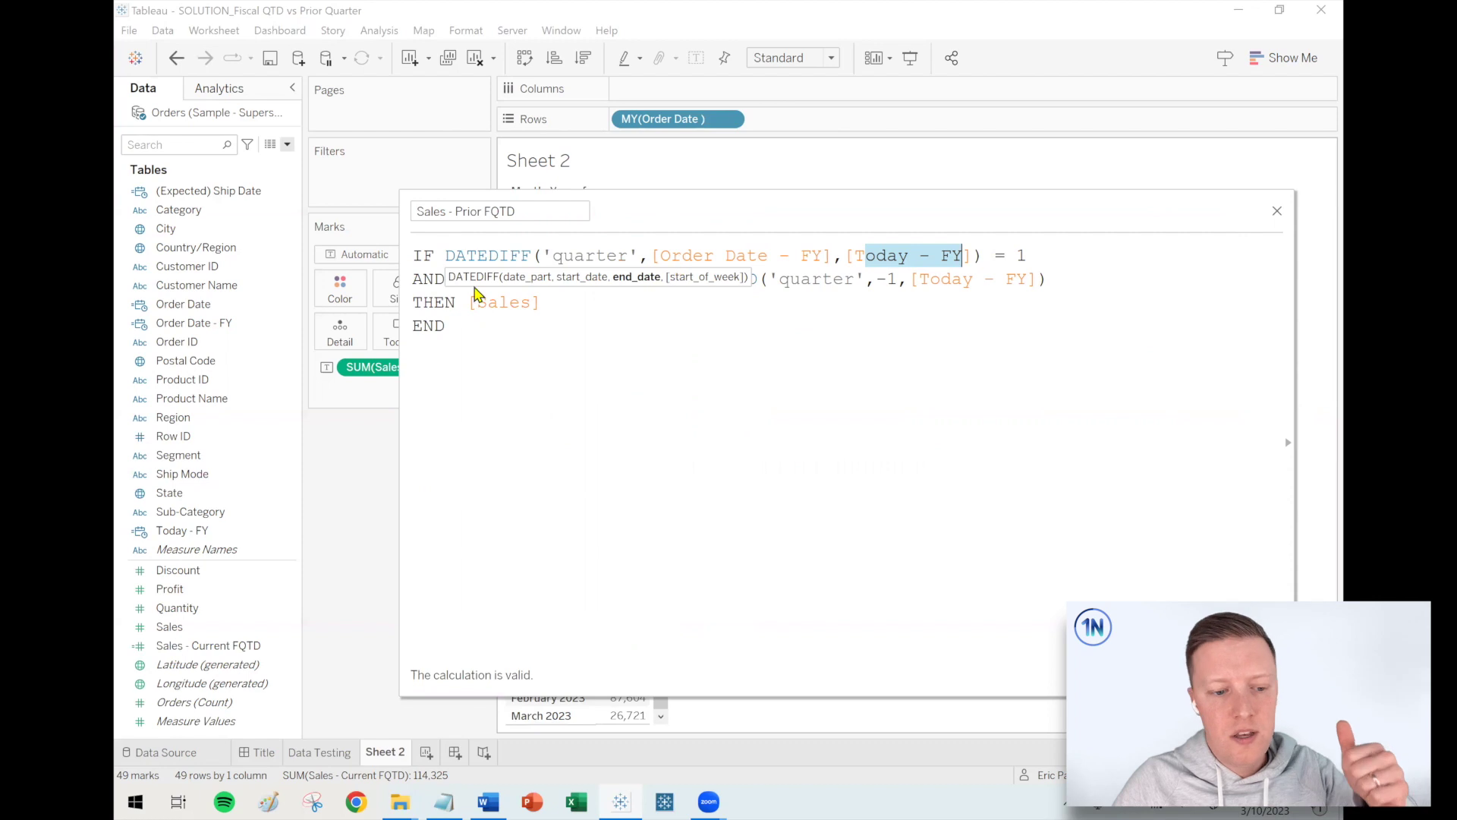
click(422, 282)
drag(476, 279, 626, 280)
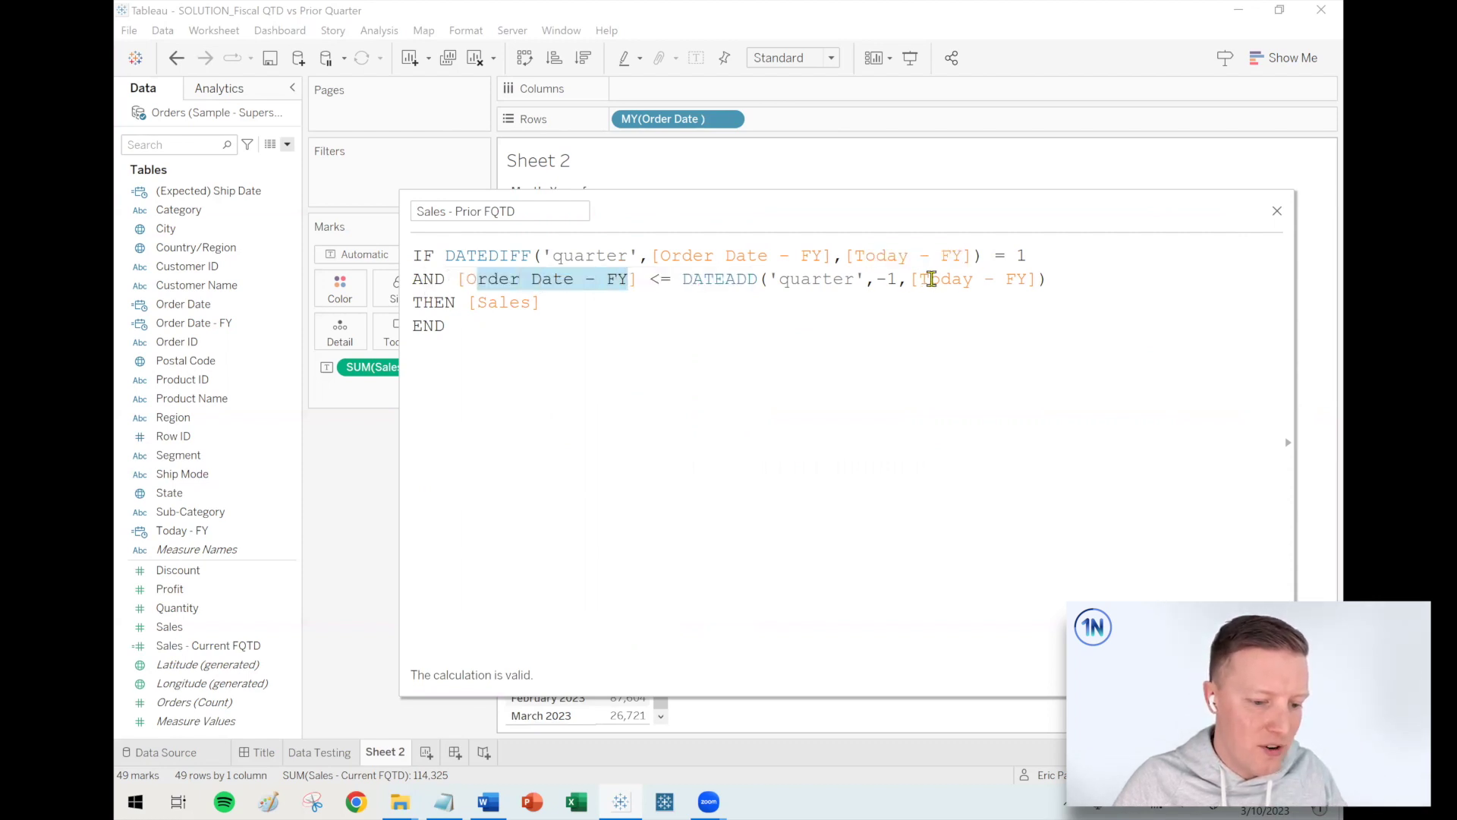
drag(921, 281, 1026, 285)
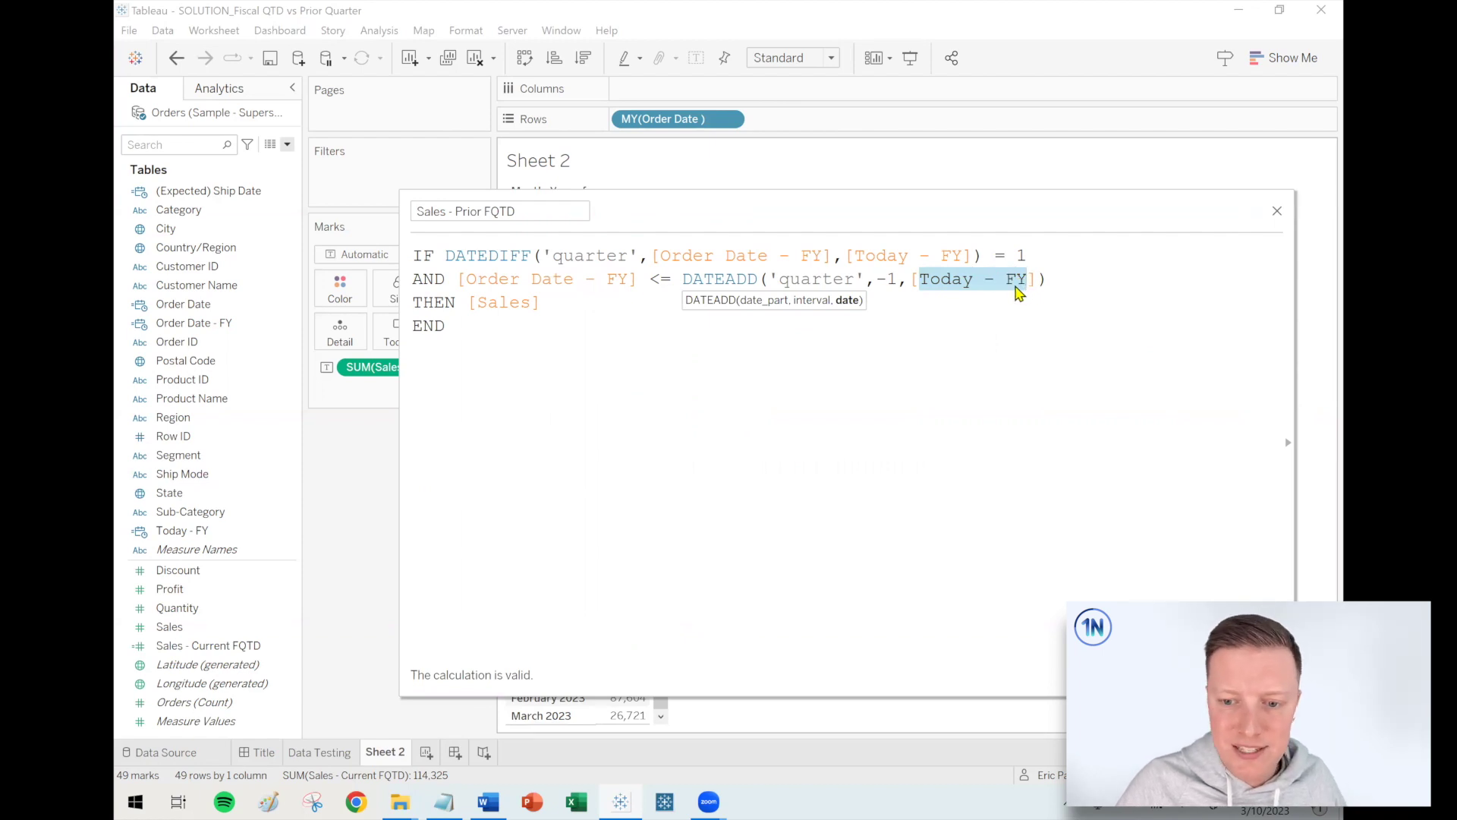
click(959, 334)
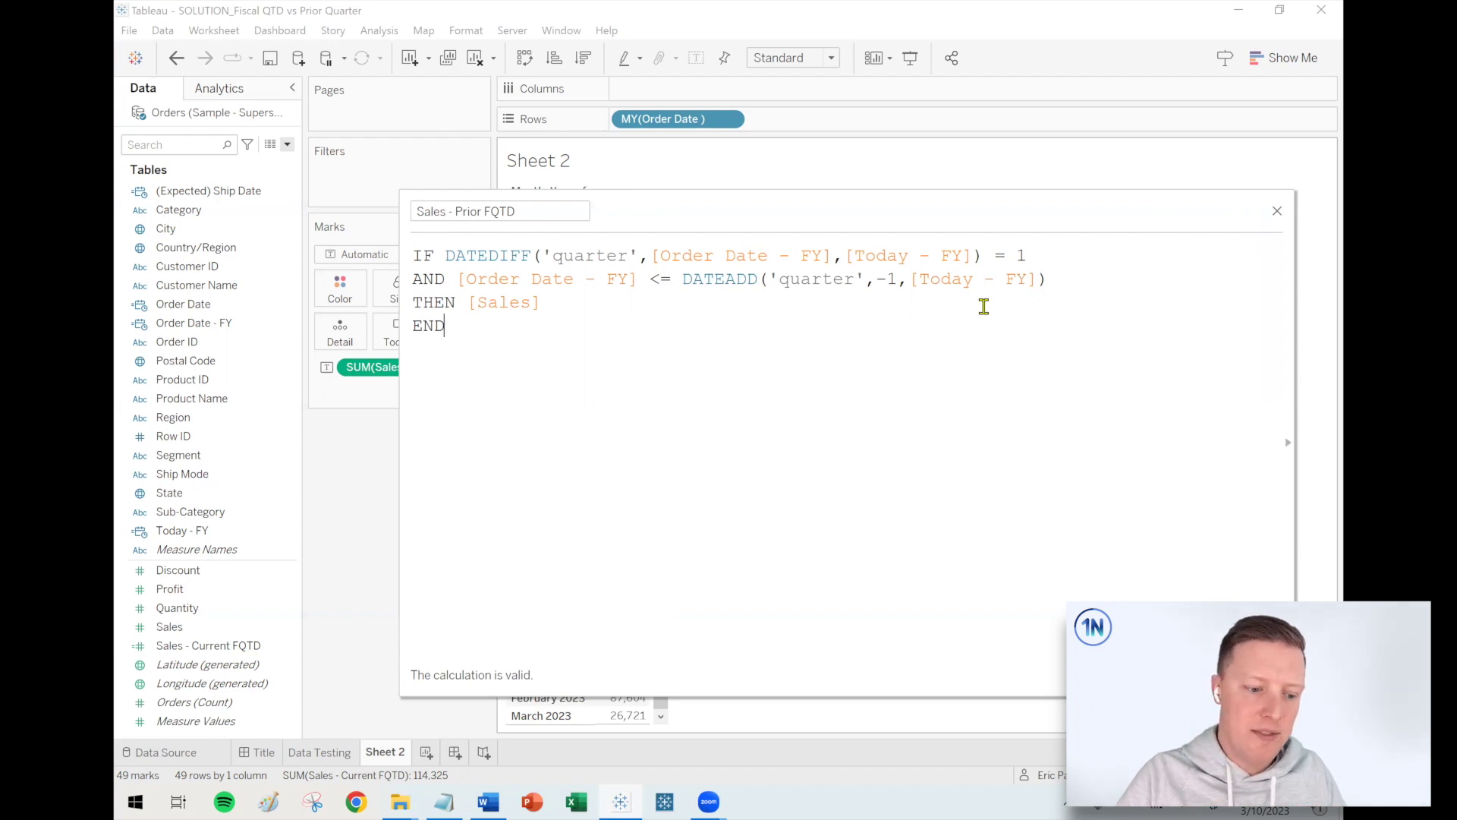
drag(1048, 280, 985, 280)
click(1061, 279)
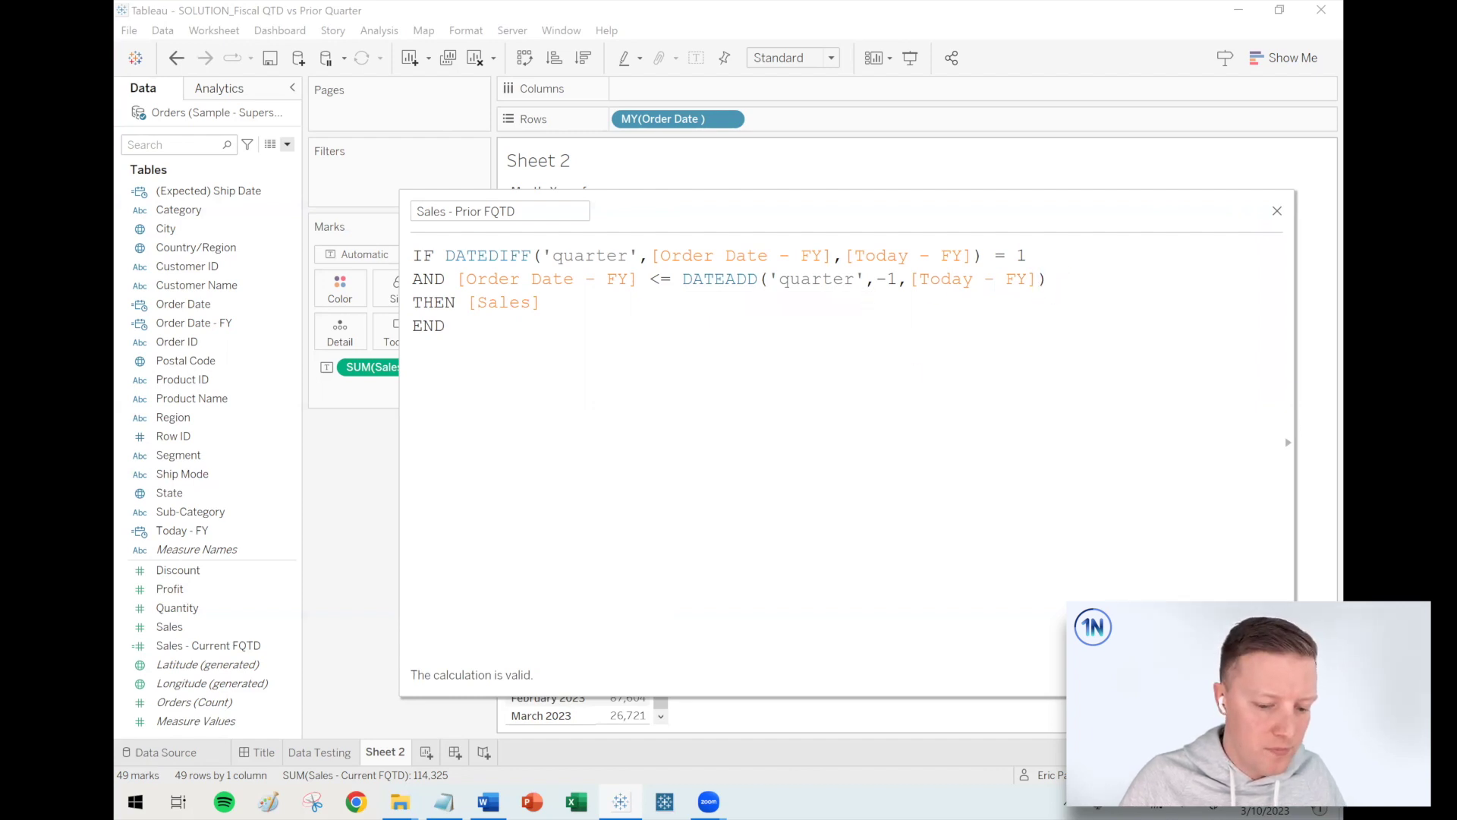
click(1257, 676)
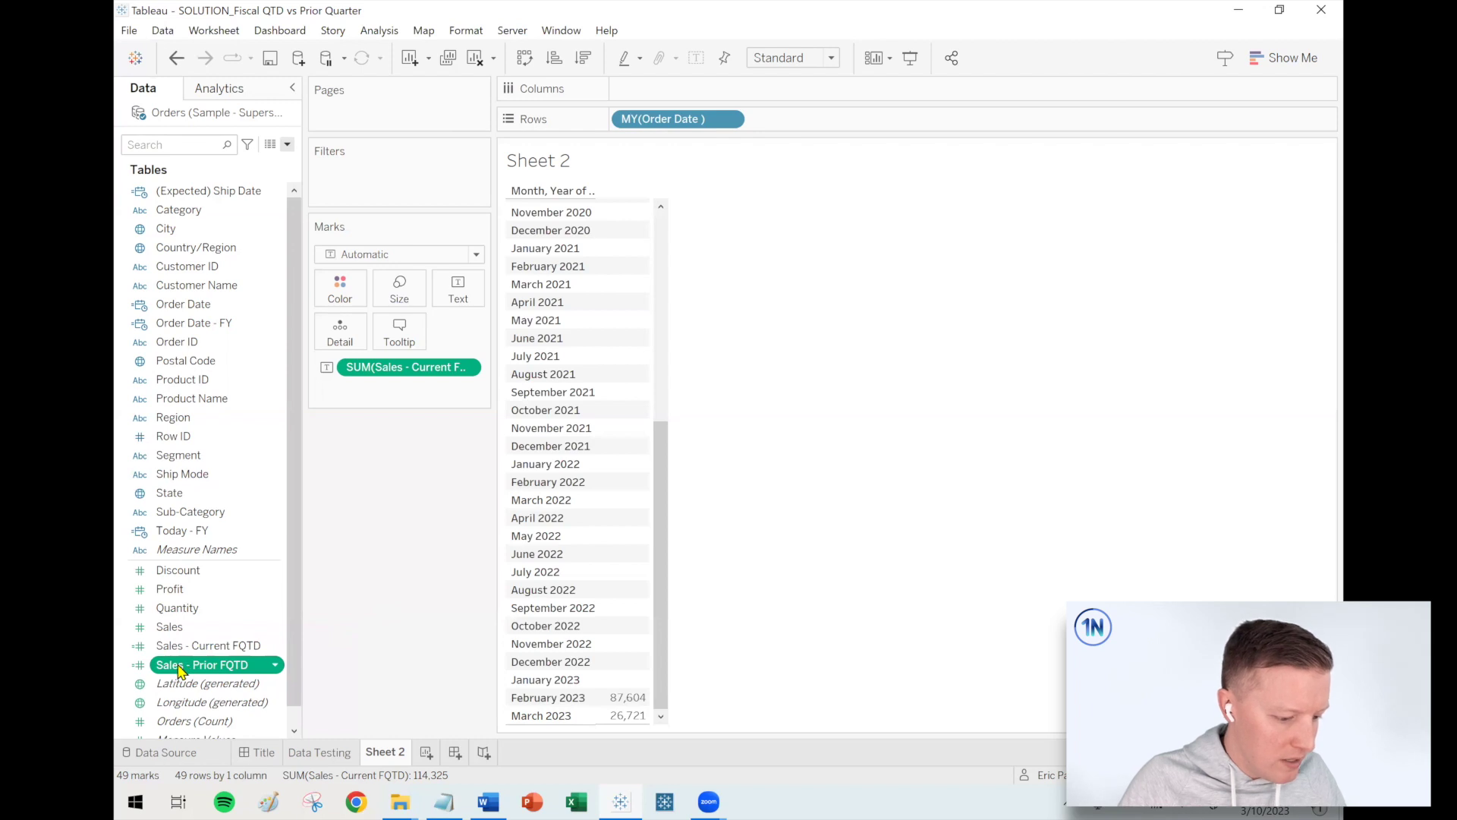
Add Sales - Prior FQTD to the table and compare the November and December 2022 rows.
double_click(180, 668)
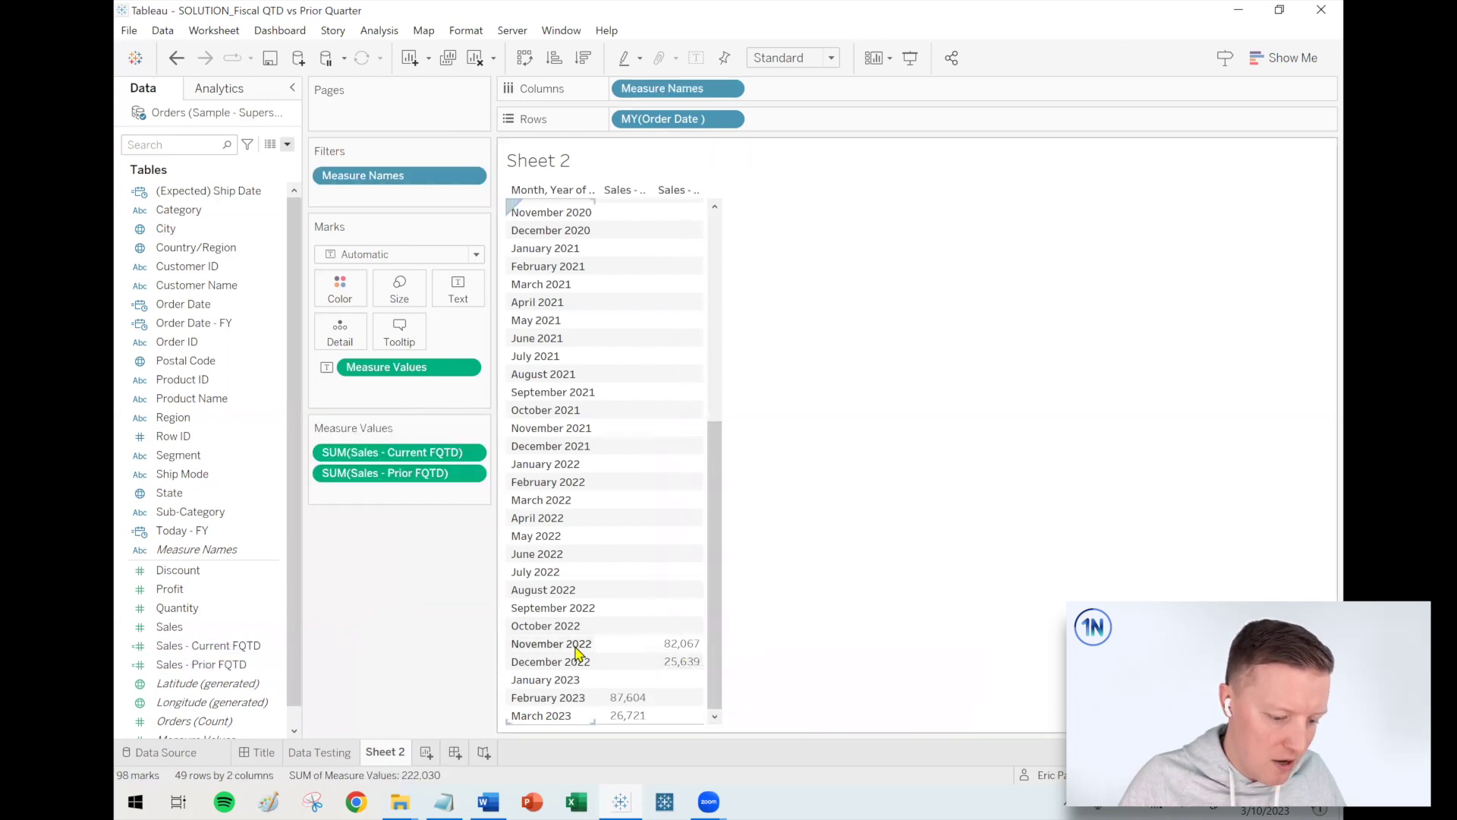
click(536, 651)
click(530, 664)
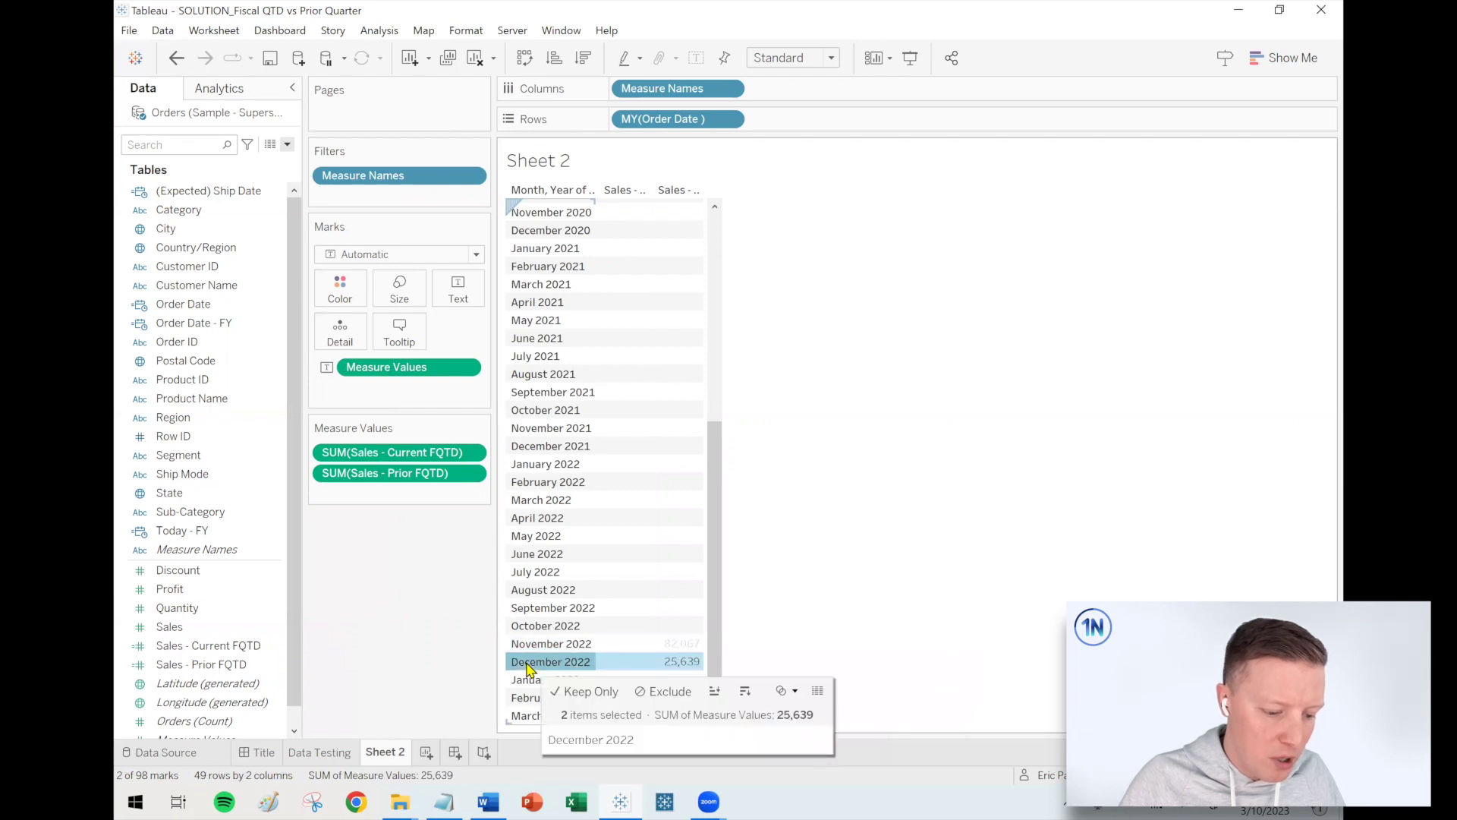
click(530, 666)
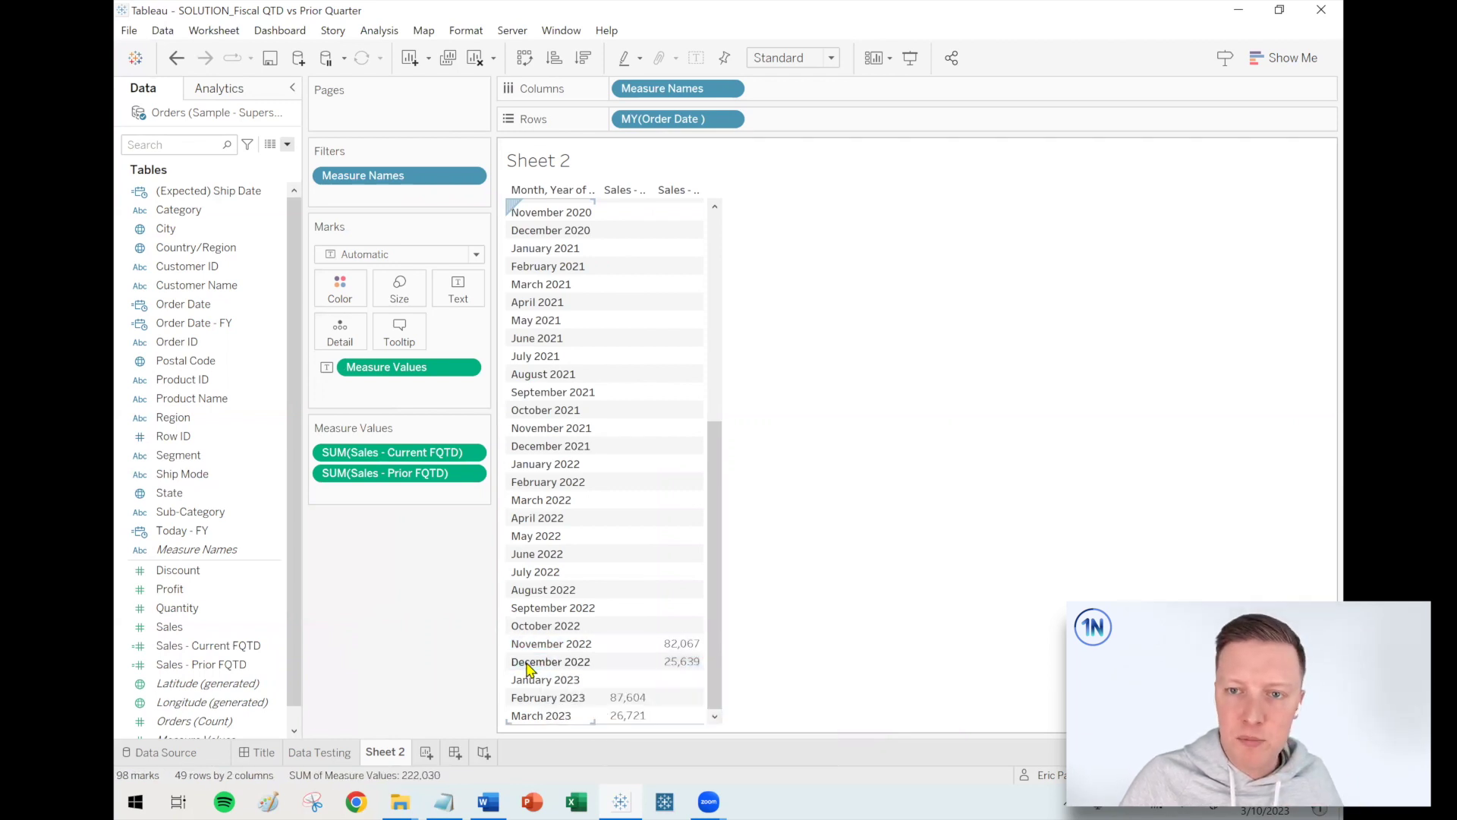
Add total Sales as another column and recheck the December 2022 values.
click(201, 646)
click(188, 627)
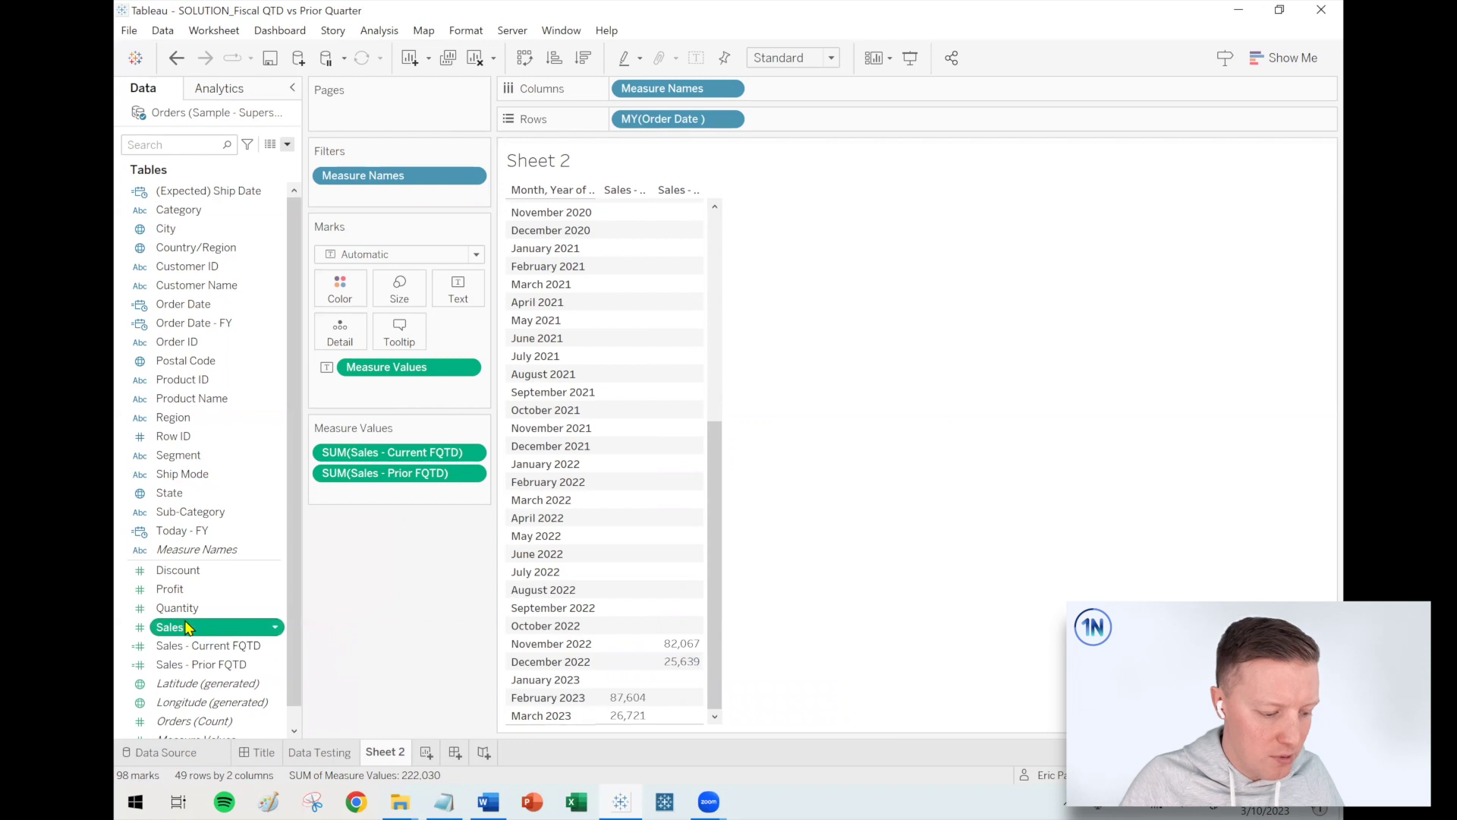
double_click(173, 629)
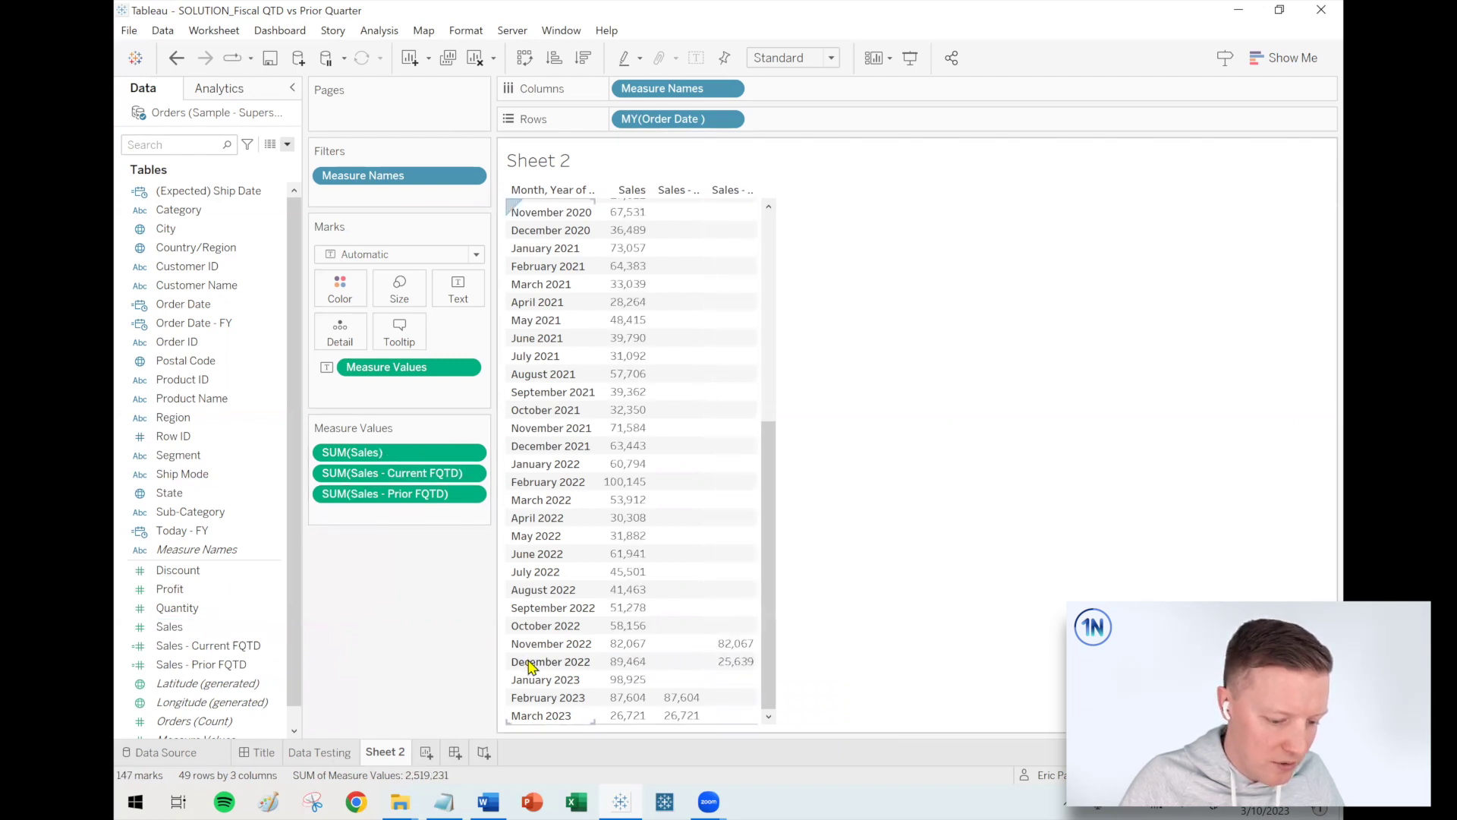
click(530, 667)
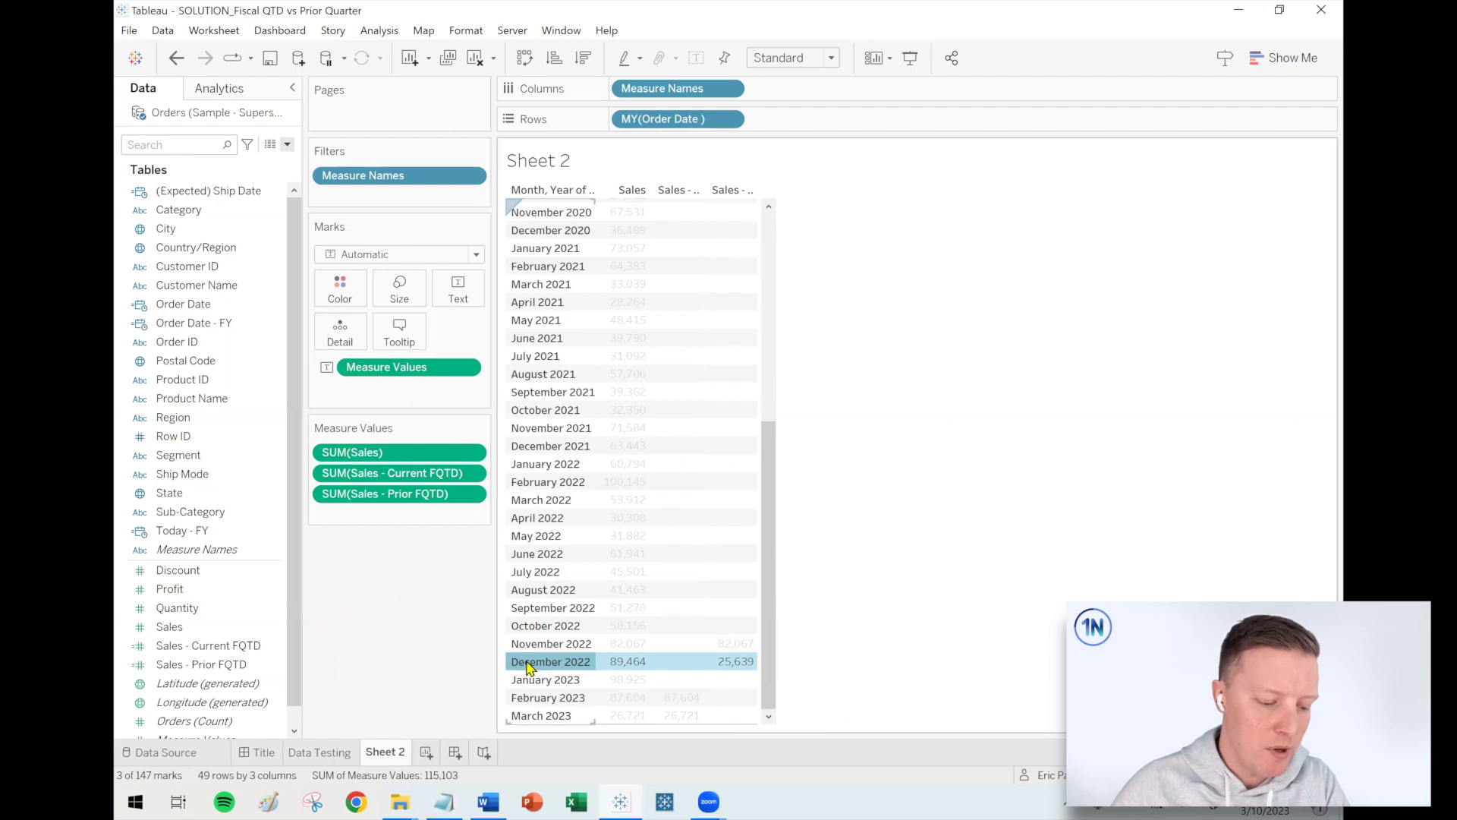
click(529, 667)
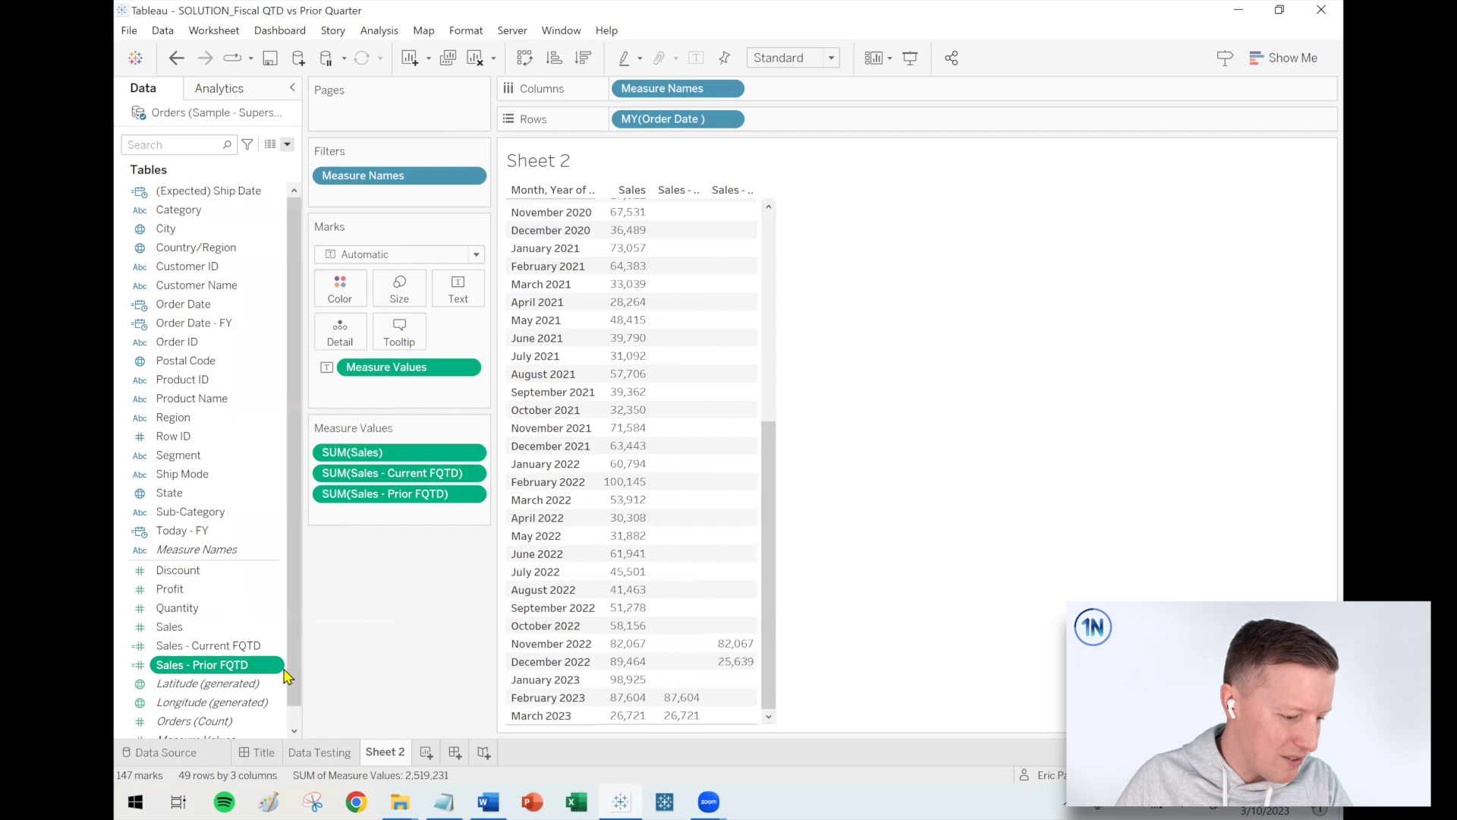
Bring up the context menu for the duplicated Sales - Prior FQTD field in the Data pane.
right_click(250, 690)
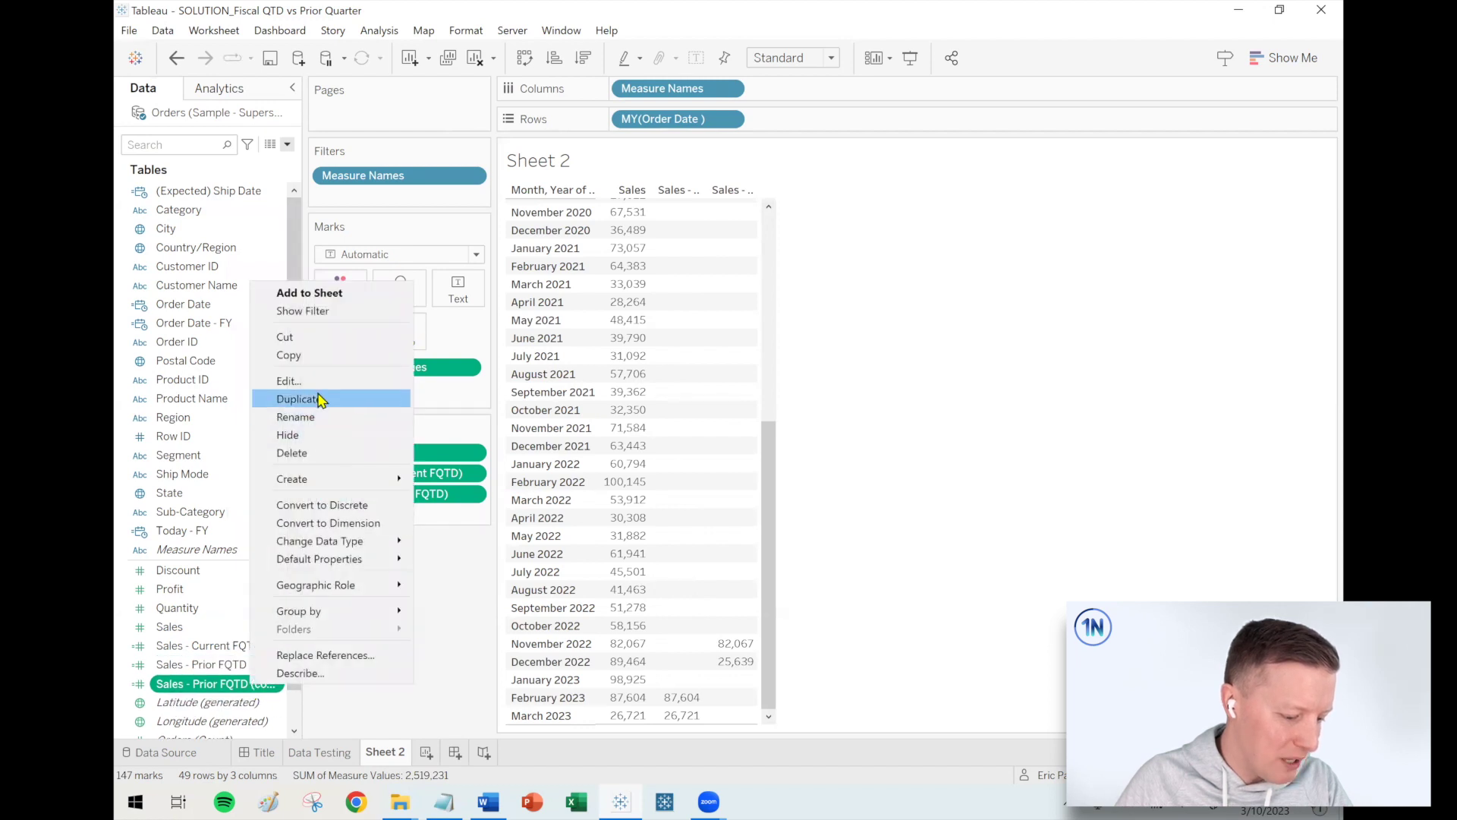
Rename the duplicate to Sales - Prior Year FQTD, removing the (copy) suffix.
click(304, 377)
ctrl+scroll(644, 414, up, 3)
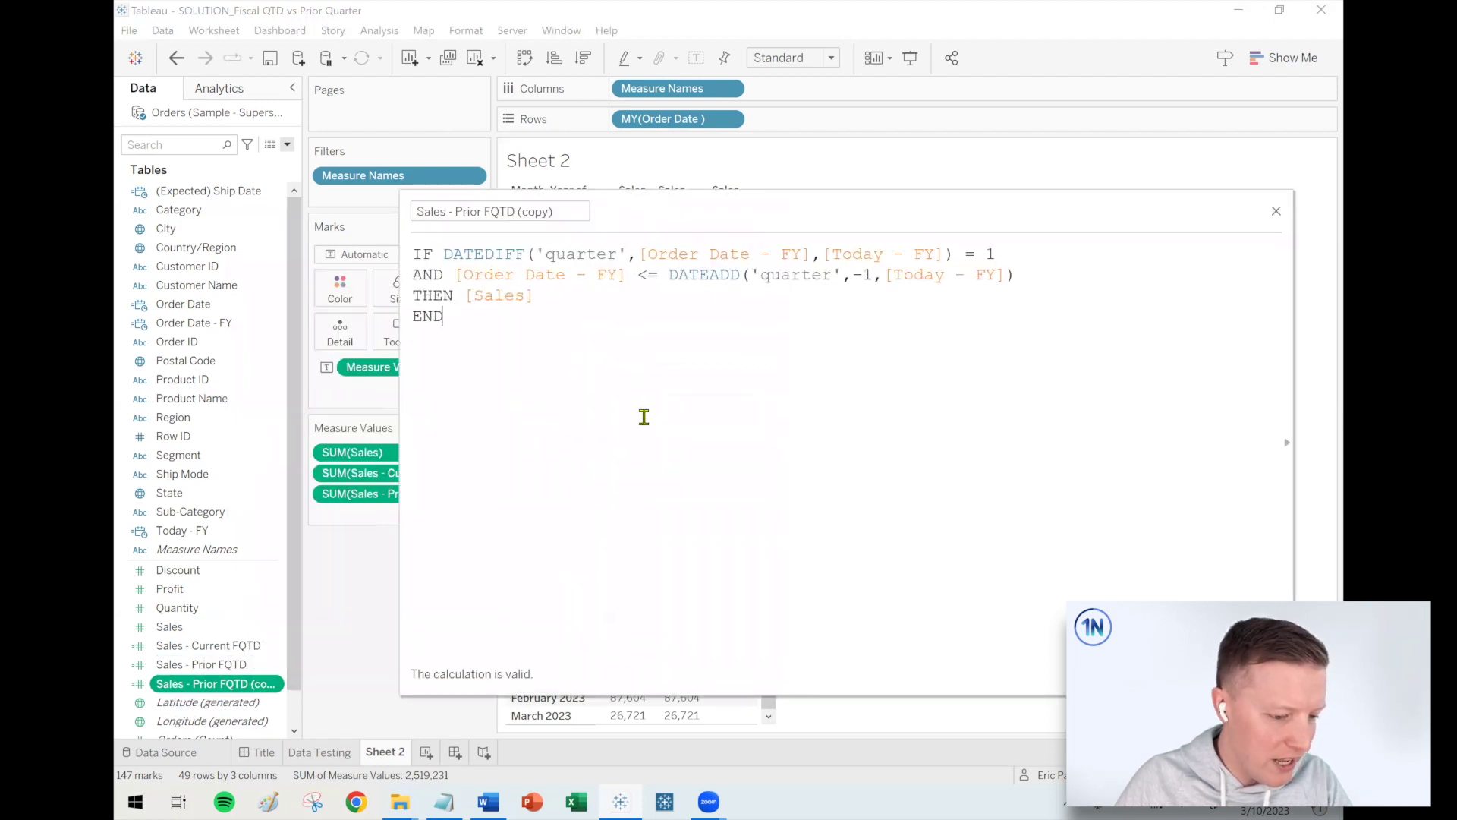
click(484, 211)
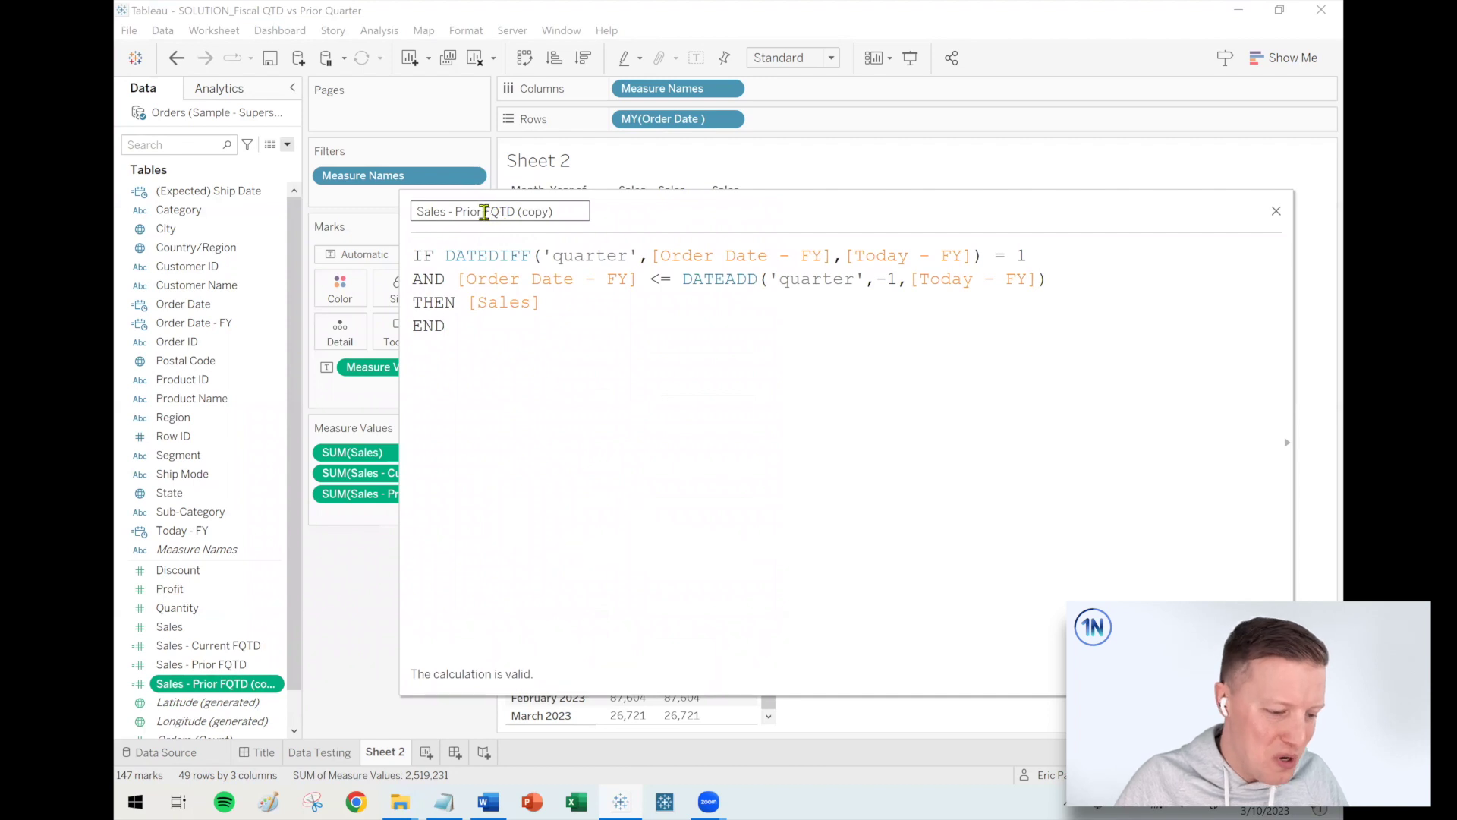
text(Year)
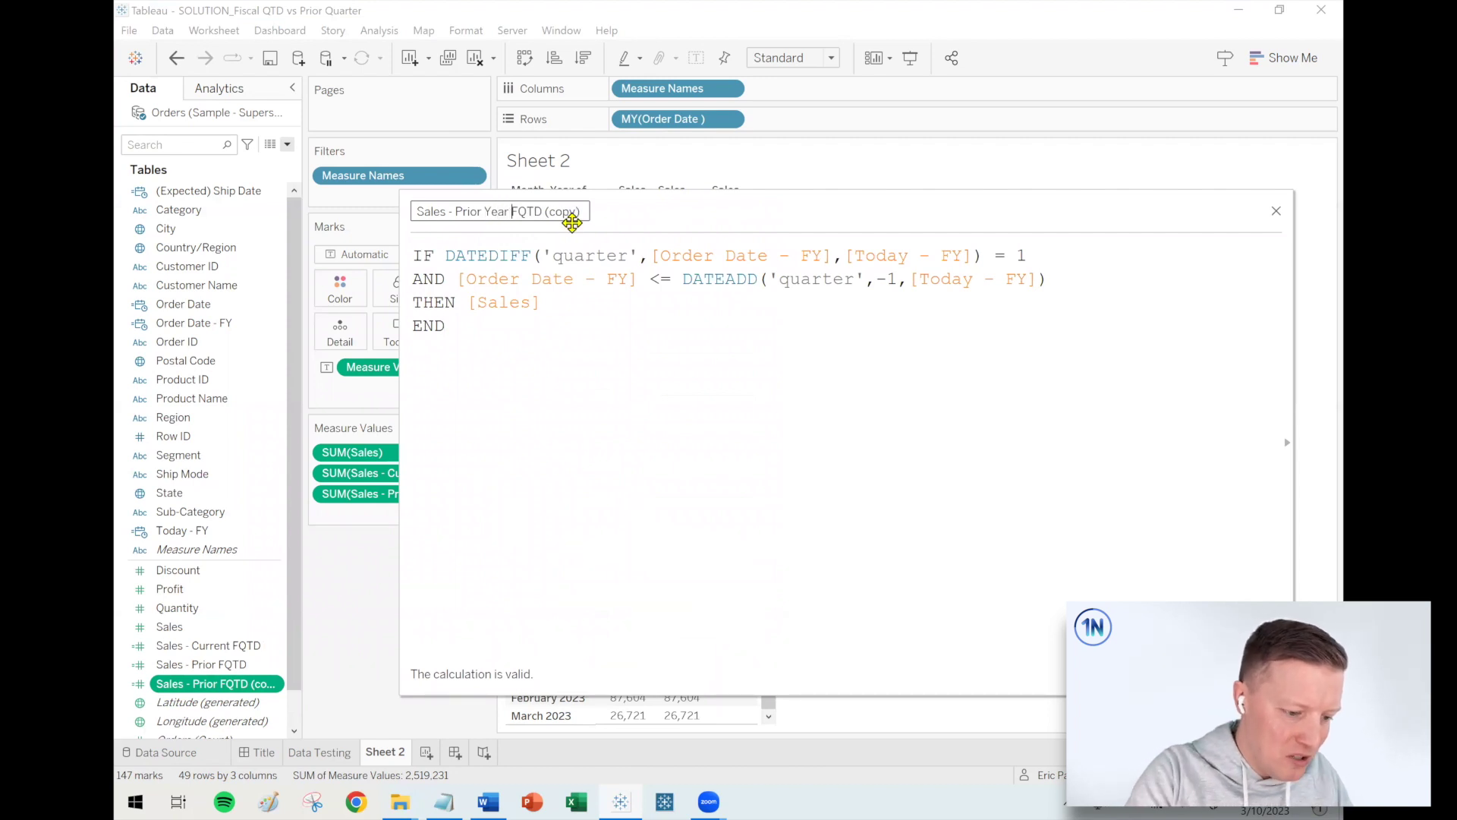
drag(545, 213, 605, 215)
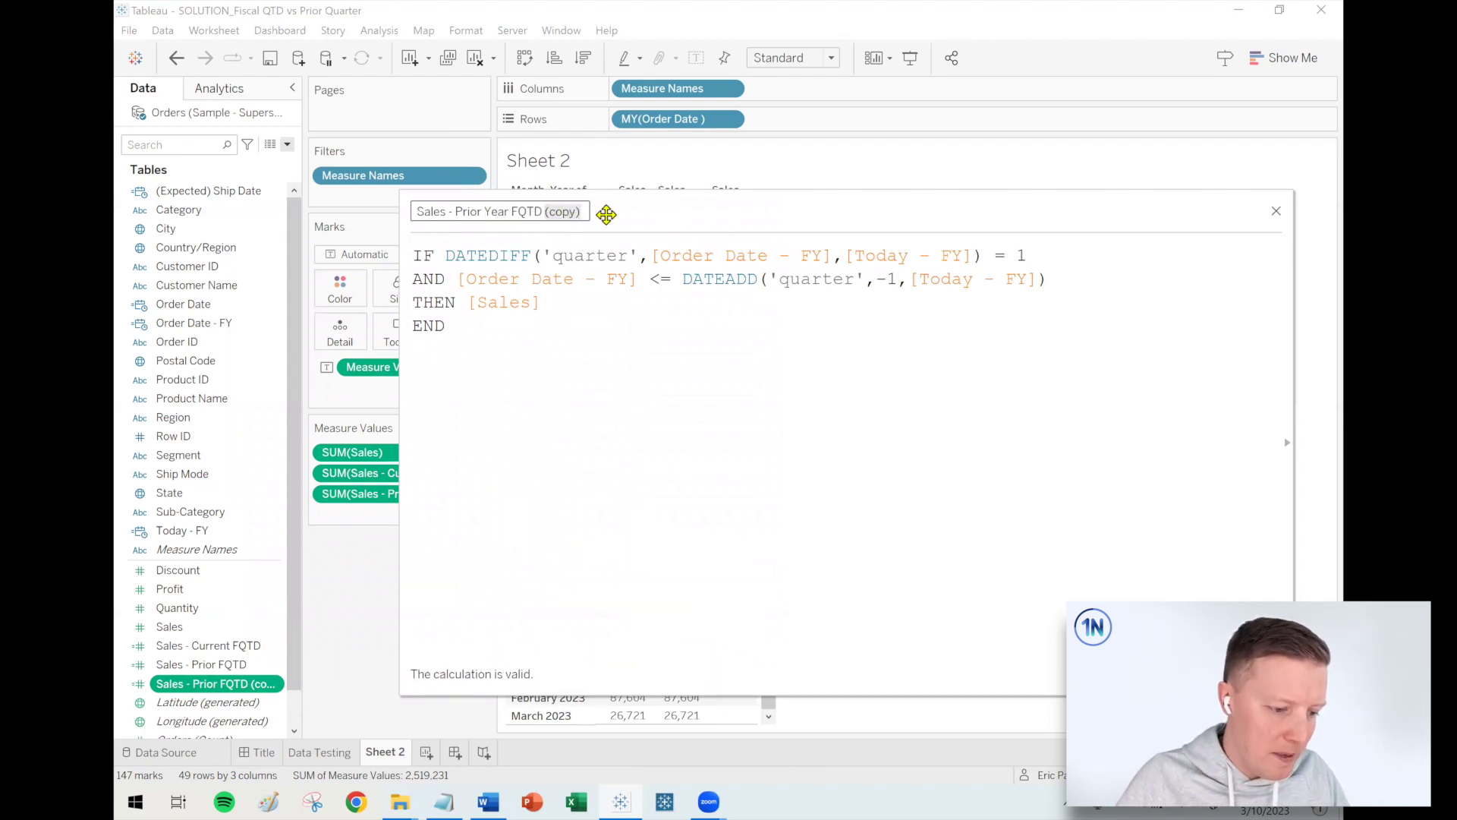
key(BackSpace)
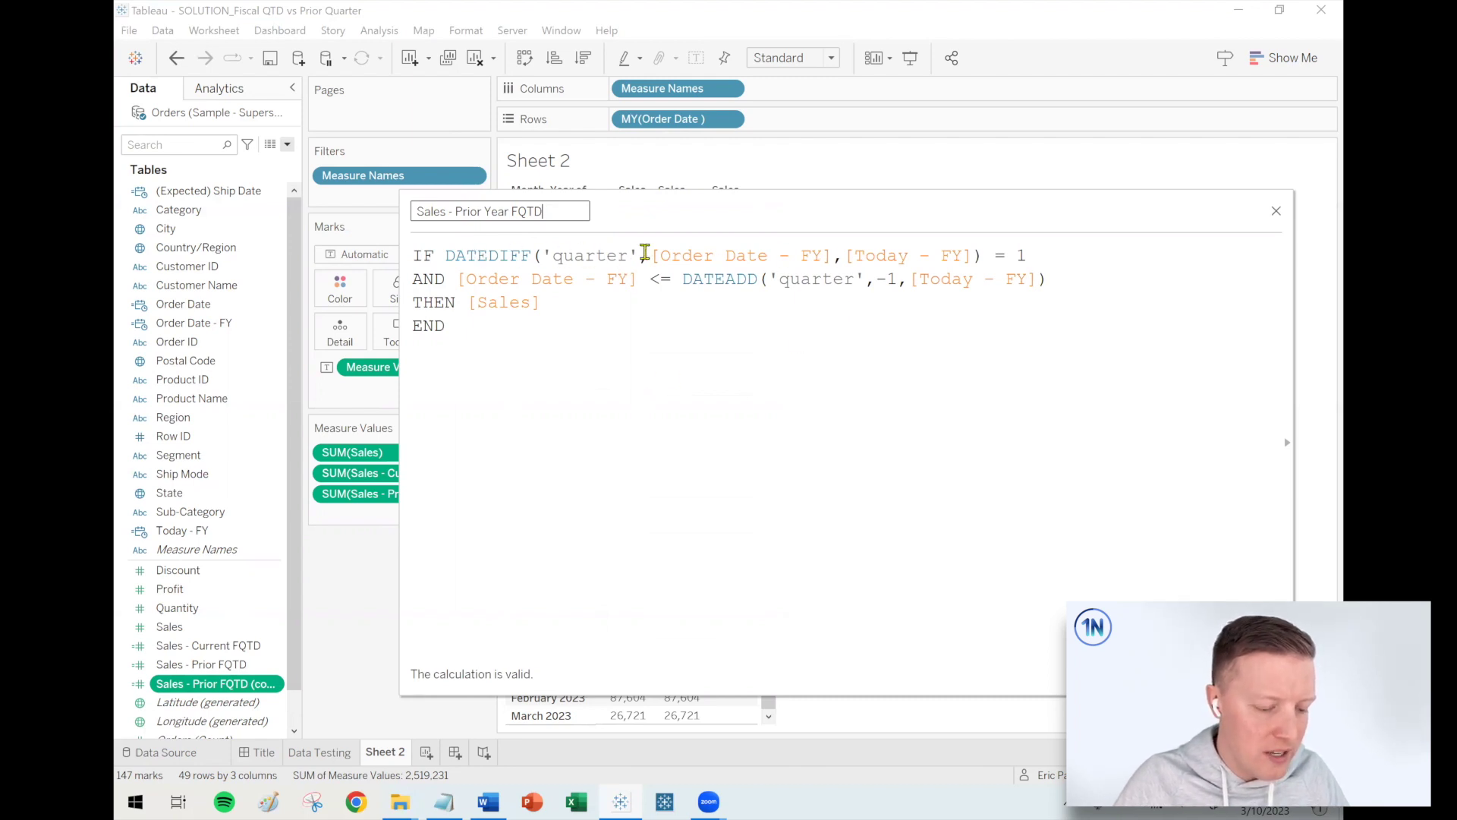
Change the quarter difference from 1 to 4 and the DATEADD offset from -1 to -4, then save.
click(1025, 256)
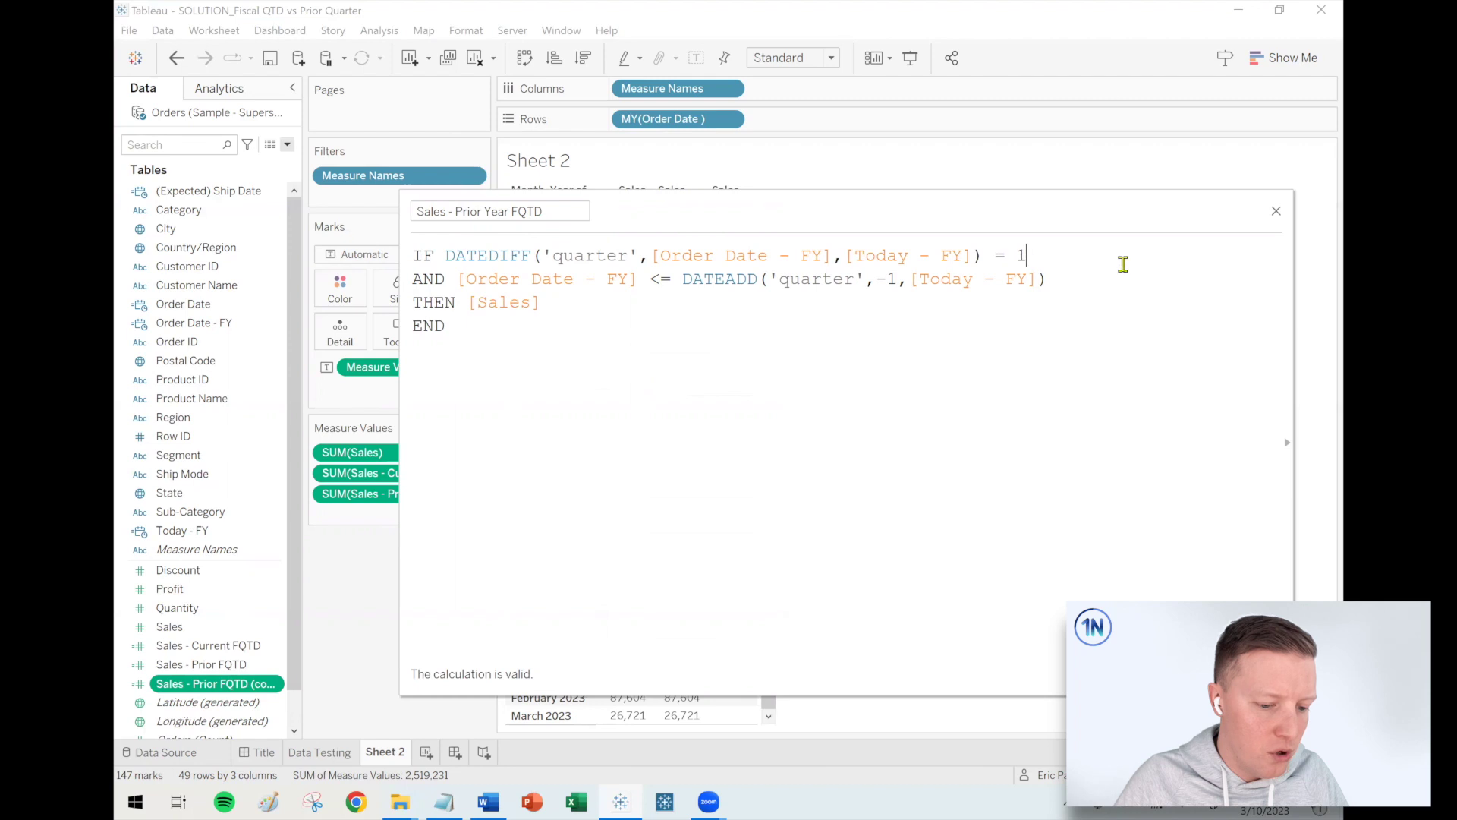
key(BackSpace)
text(4)
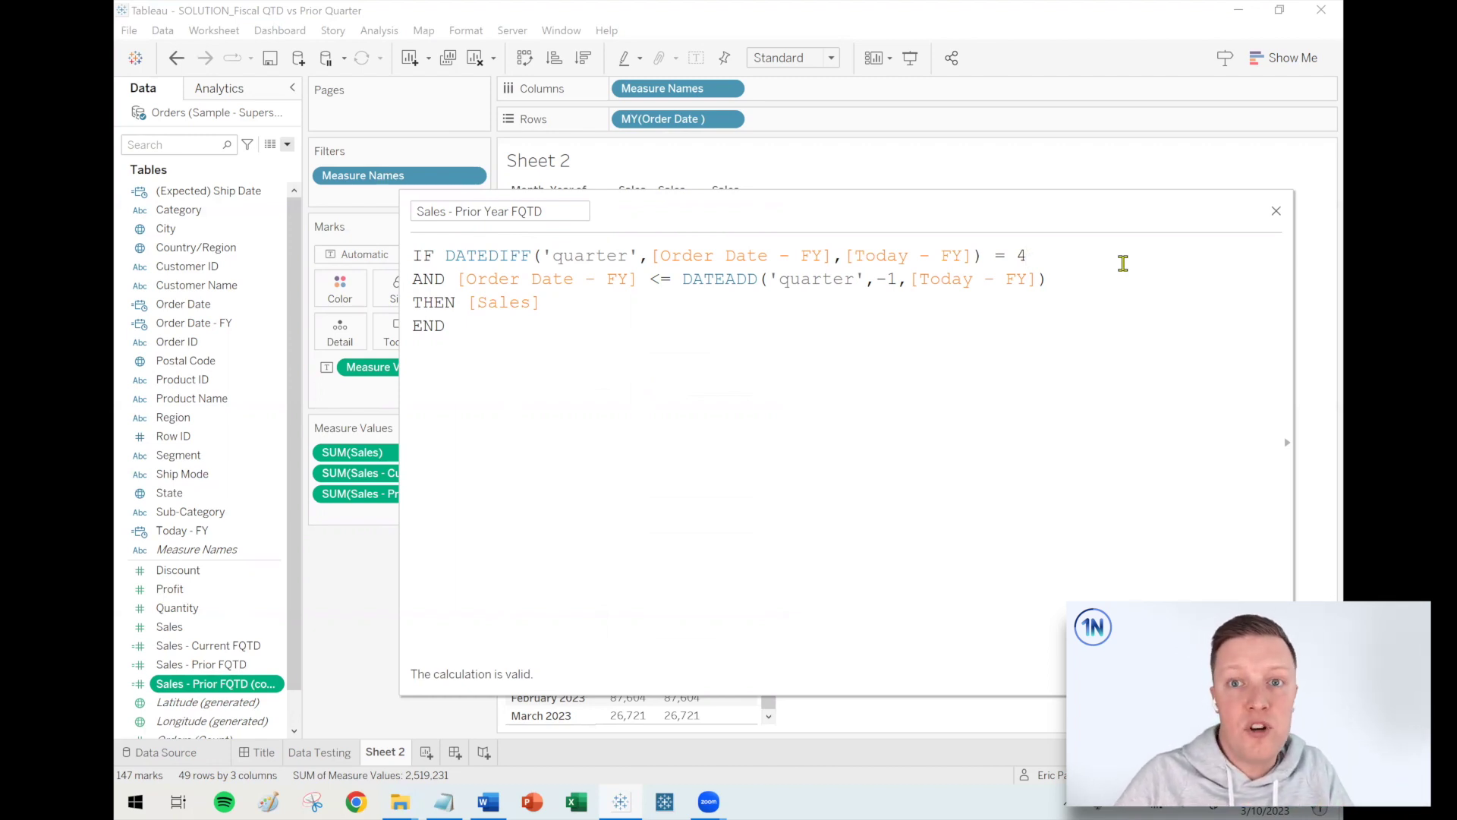
click(891, 282)
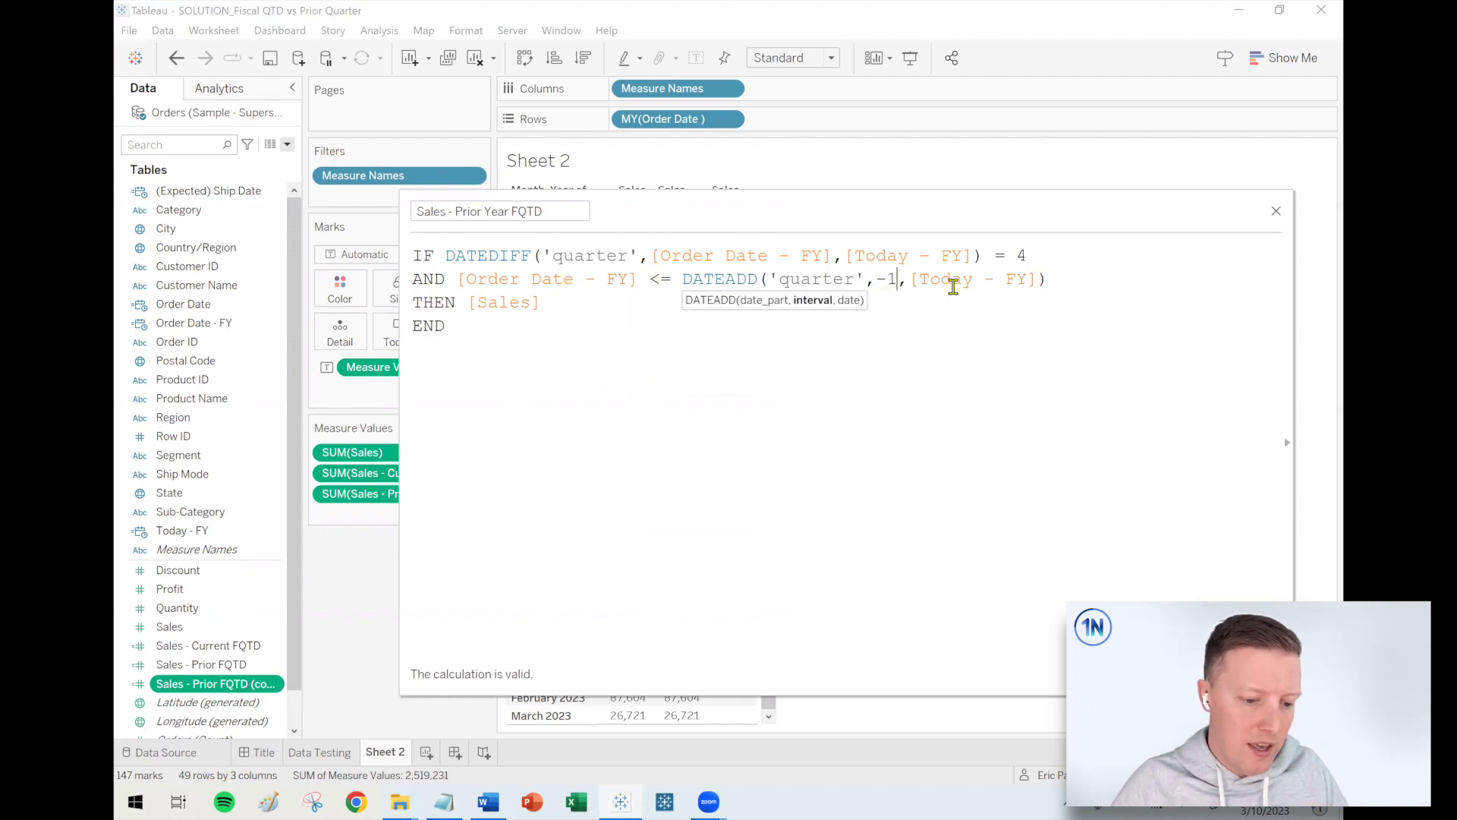
key(BackSpace)
text(4)
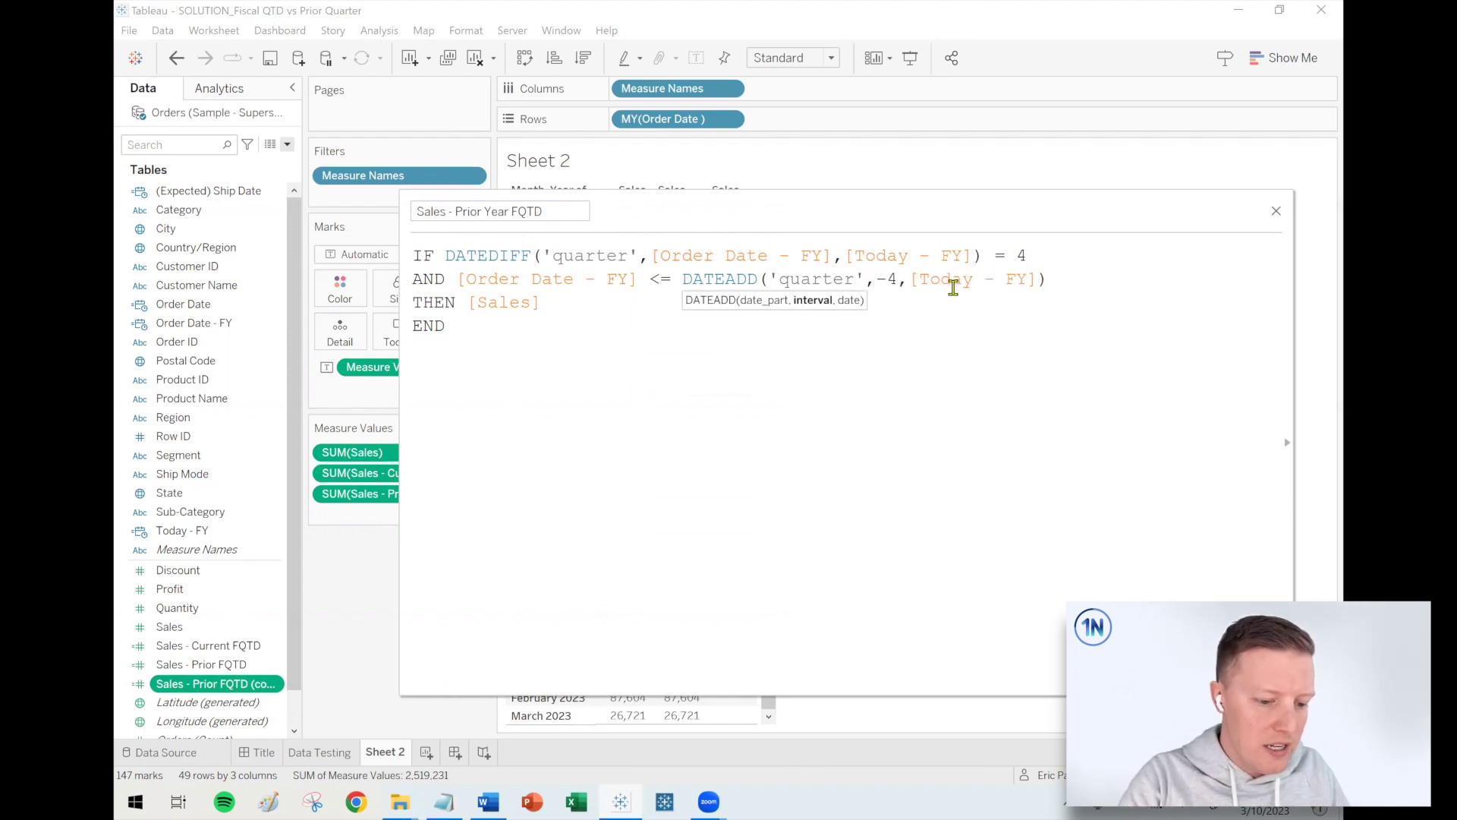
click(930, 333)
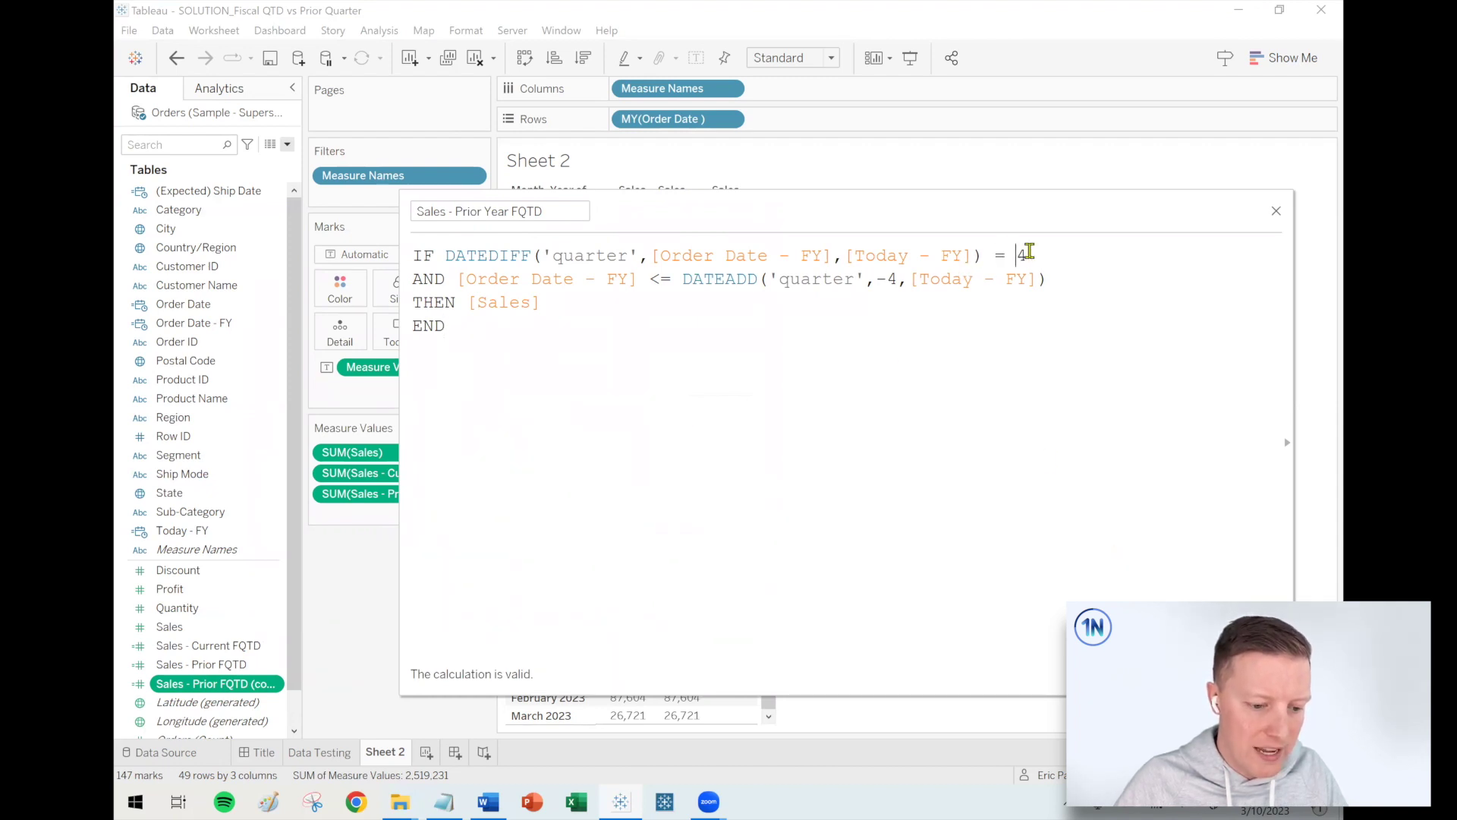
double_click(1021, 255)
click(893, 279)
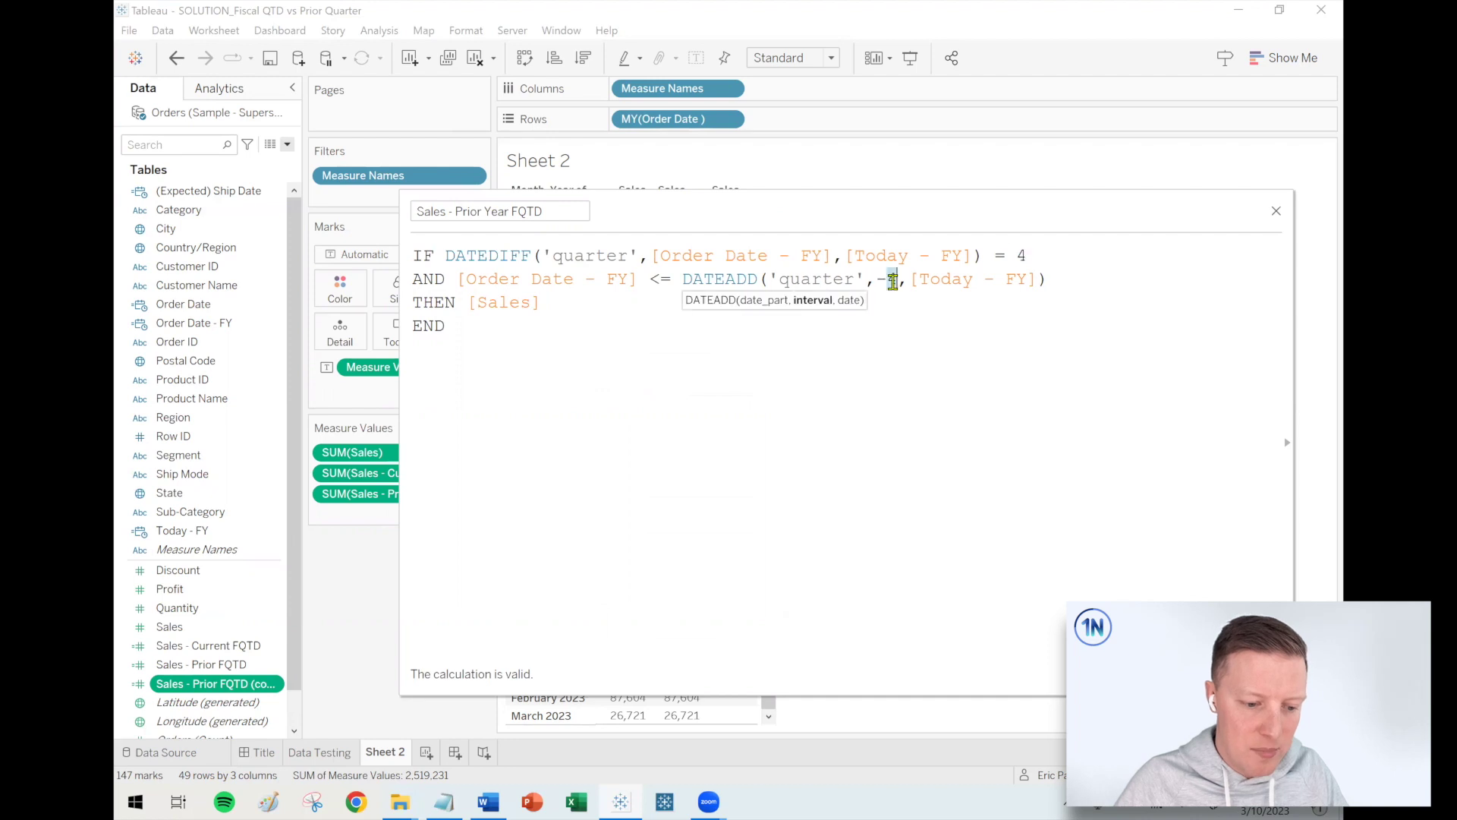
click(905, 342)
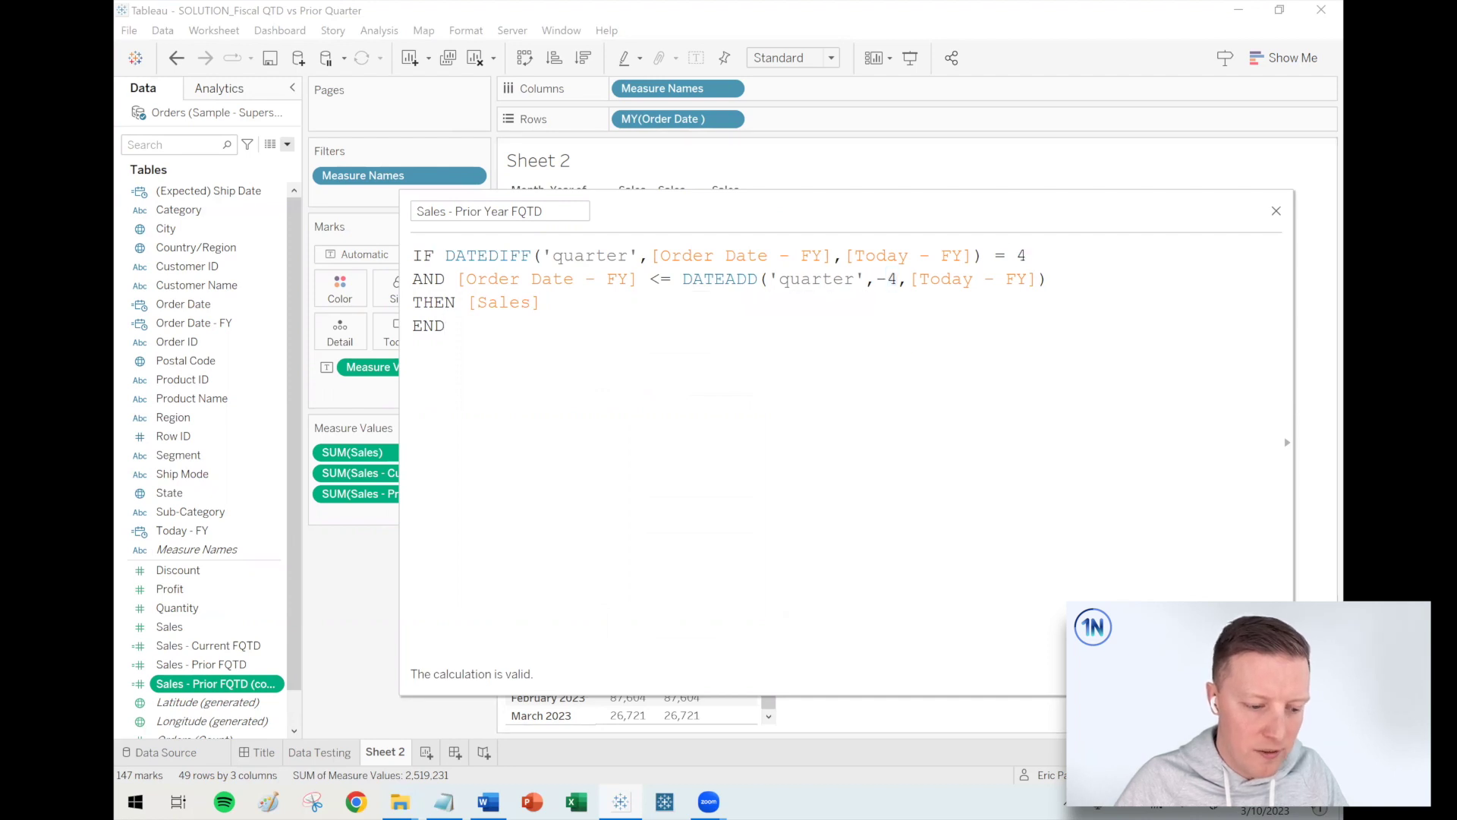
click(1248, 674)
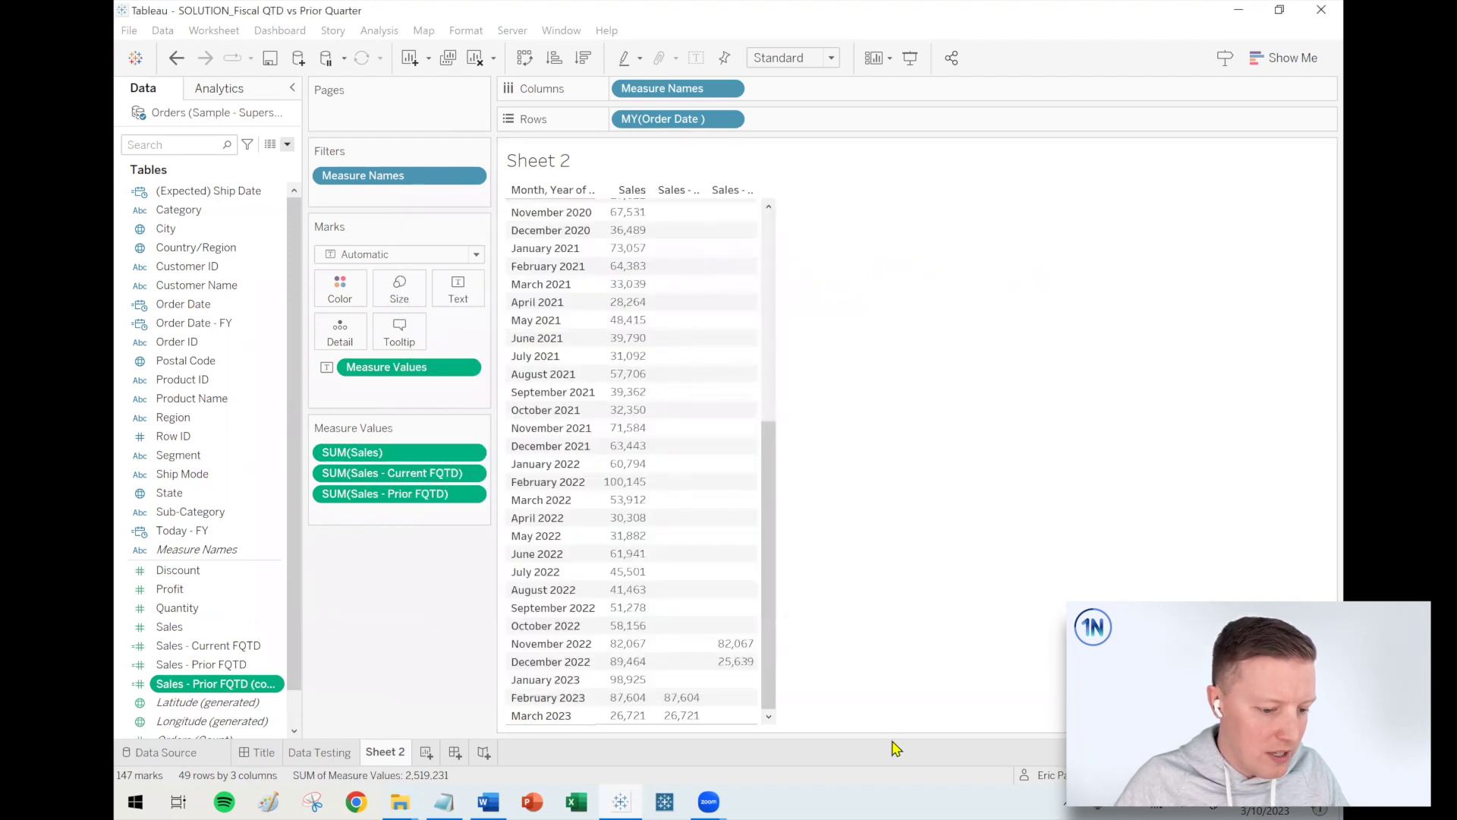
Add Sales - Prior Year FQTD as the fourth measure, check February–March 2022, then create Sheet 3.
double_click(205, 687)
drag(474, 514, 402, 521)
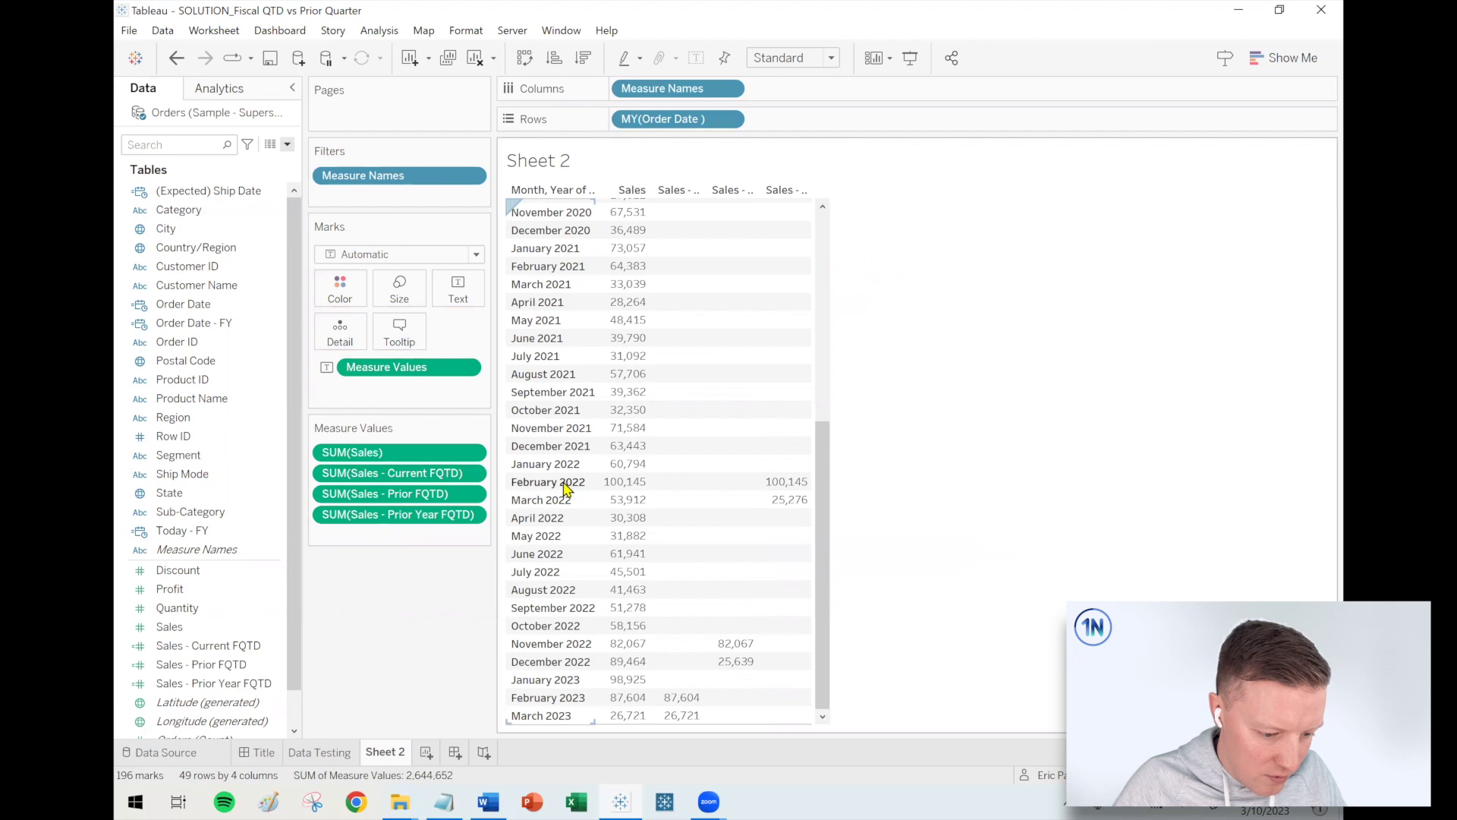
click(560, 483)
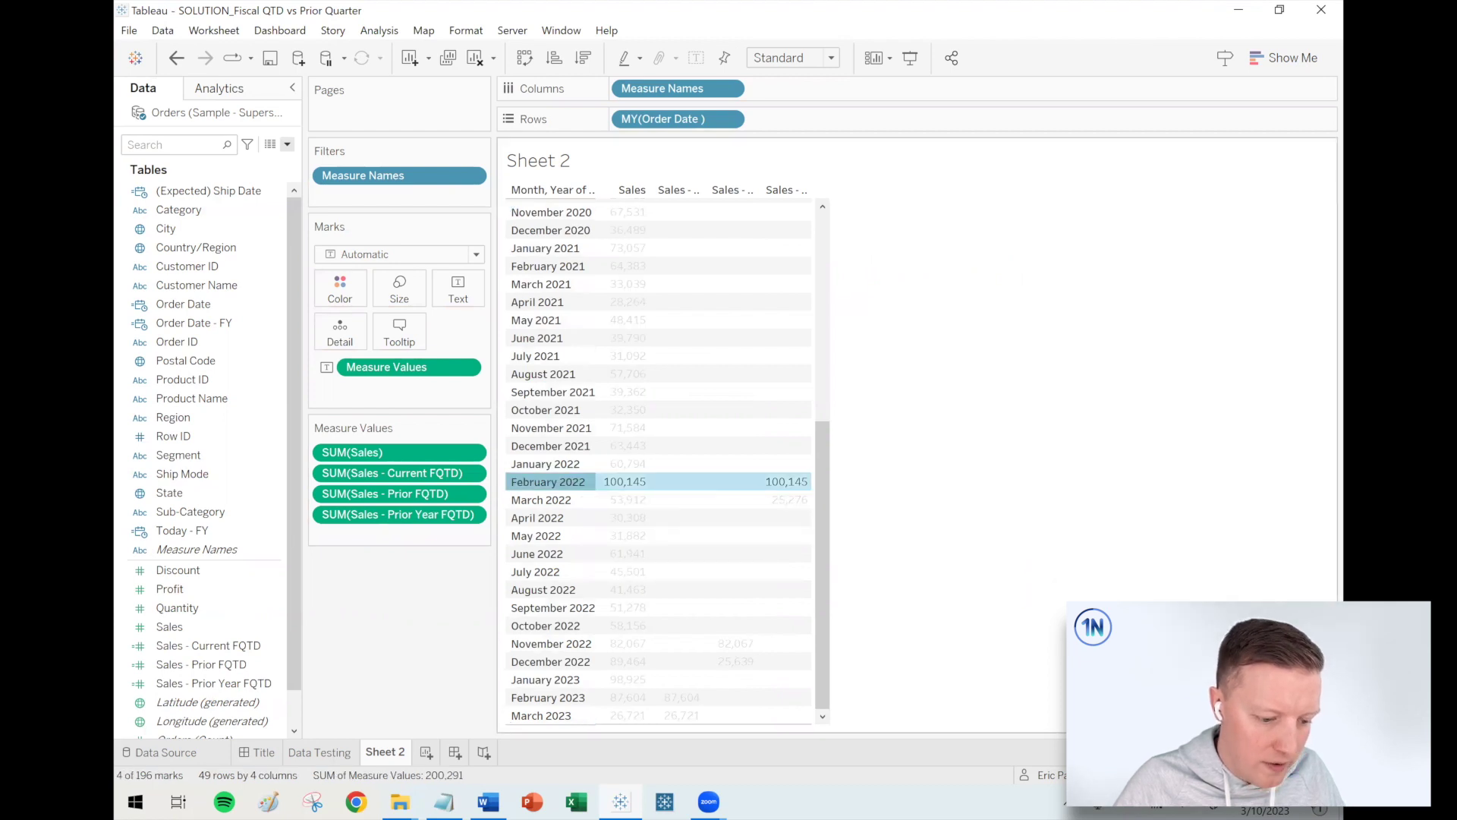
click(541, 501)
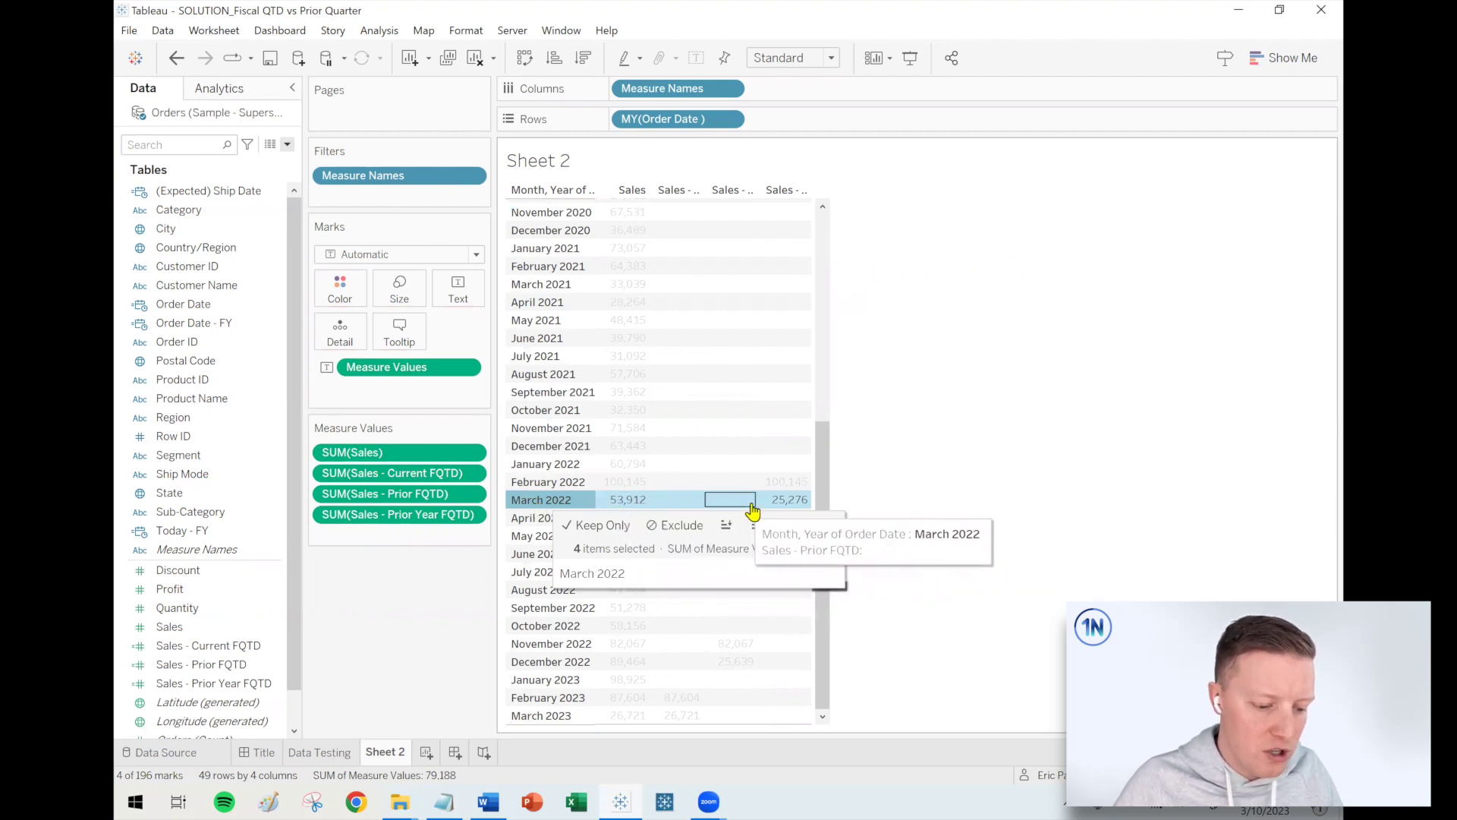
click(582, 505)
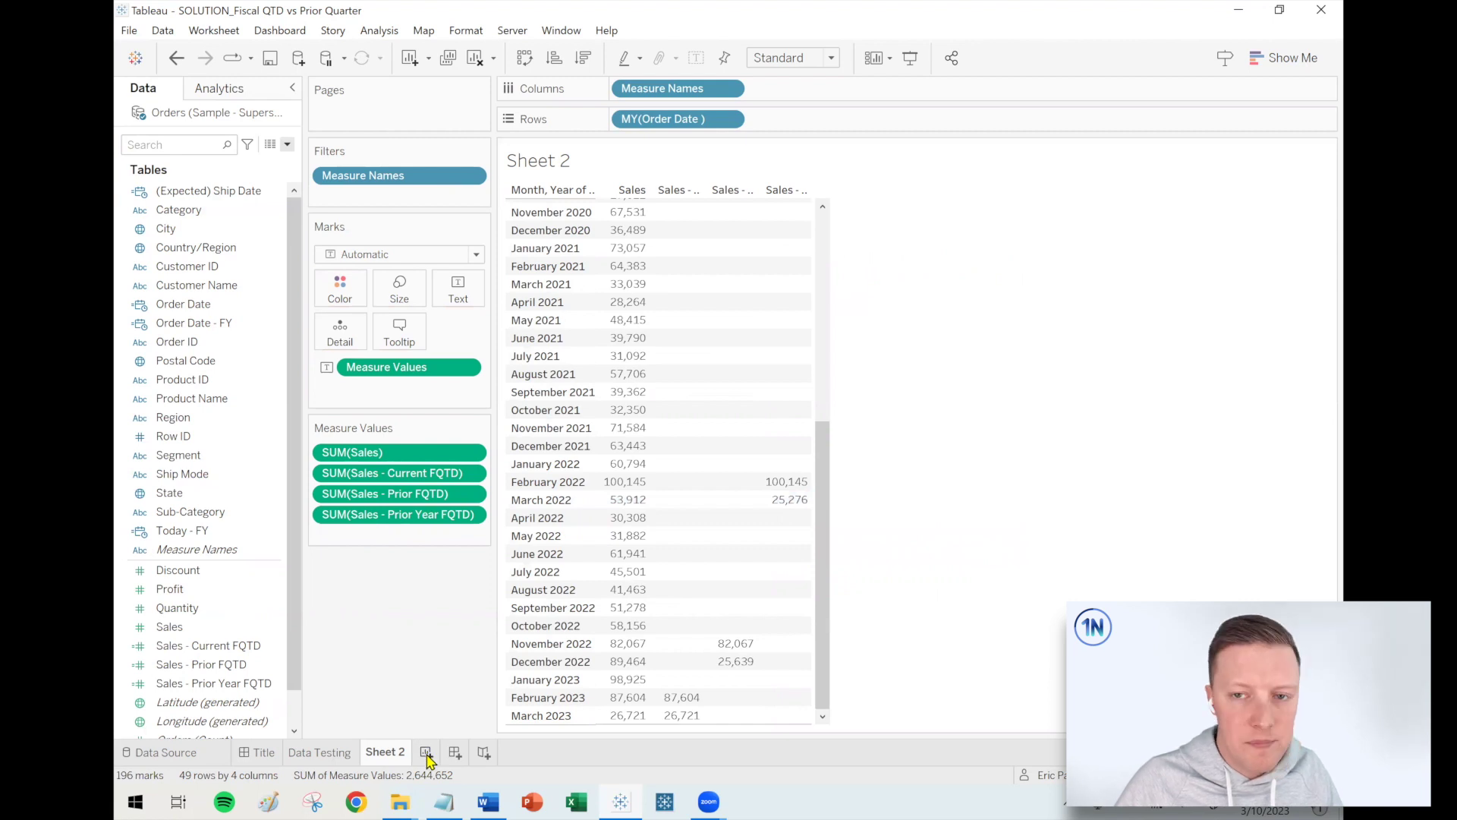
click(425, 752)
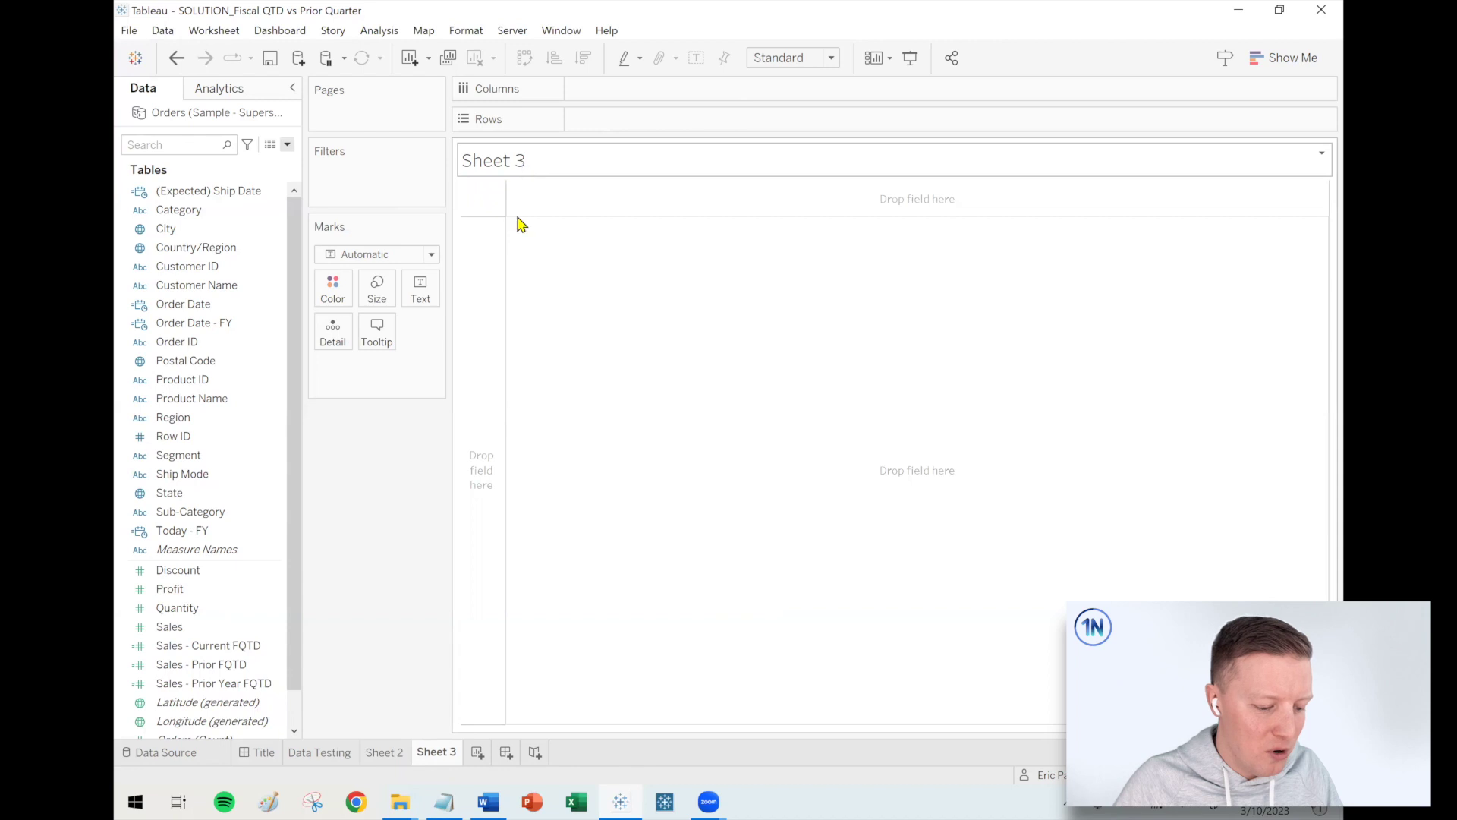
click(174, 437)
Create a new calculated field named Sales Diff - FQTD (YoY).
click(181, 513)
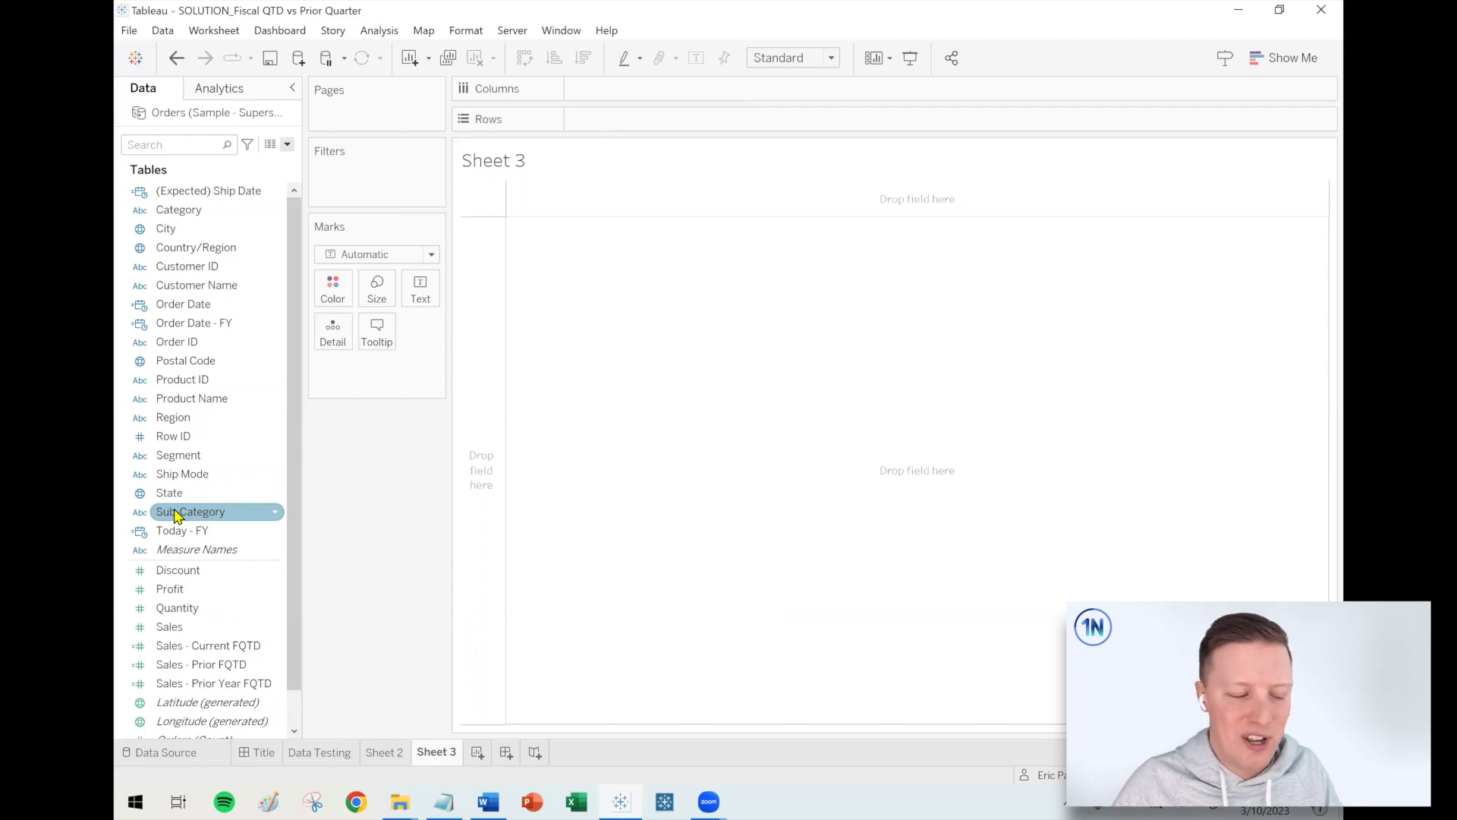
click(287, 144)
click(271, 168)
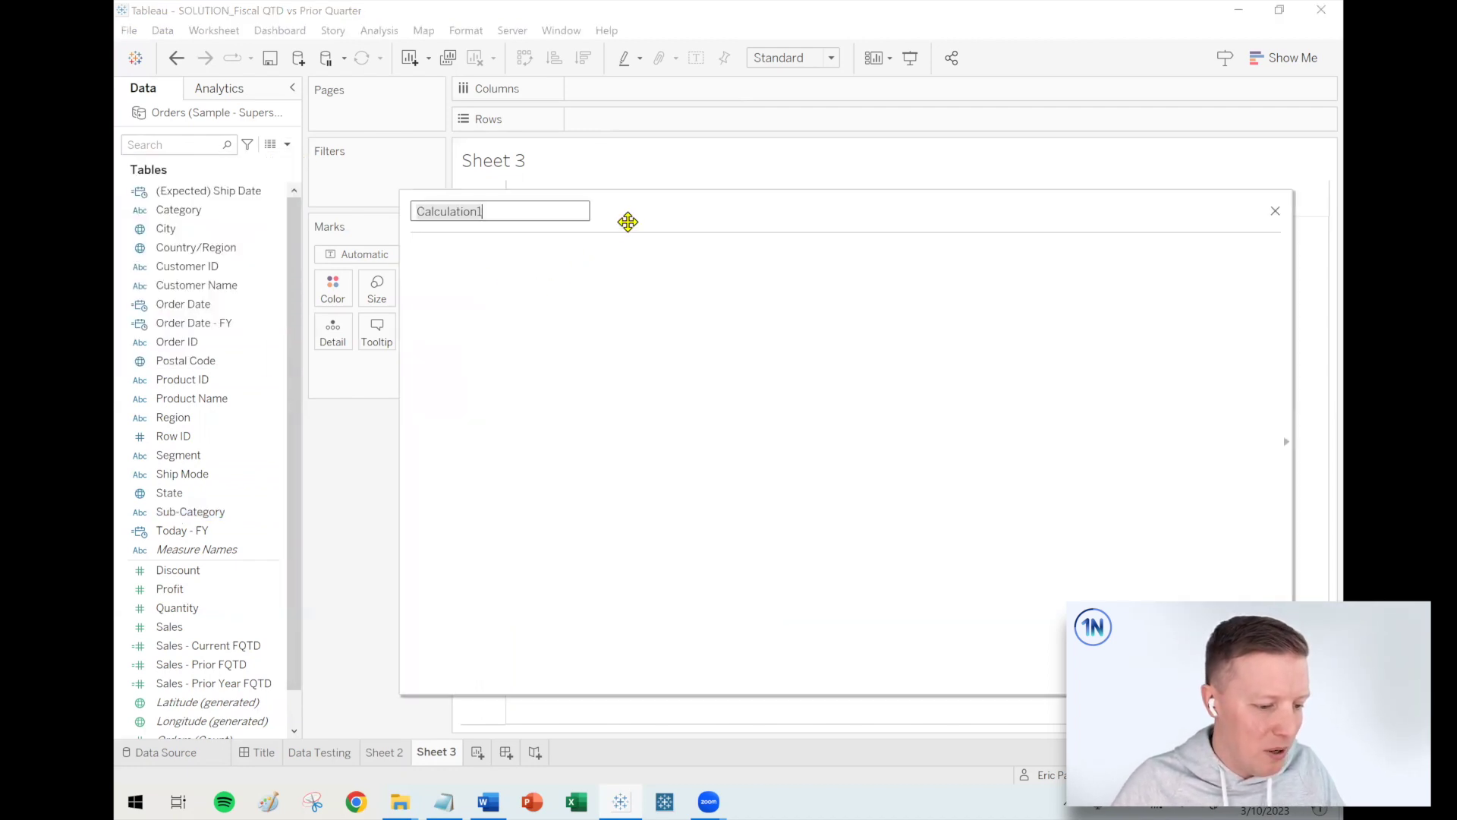
drag(628, 222, 722, 262)
drag(494, 235, 731, 343)
drag(930, 345, 771, 314)
text(Sales DIff-)
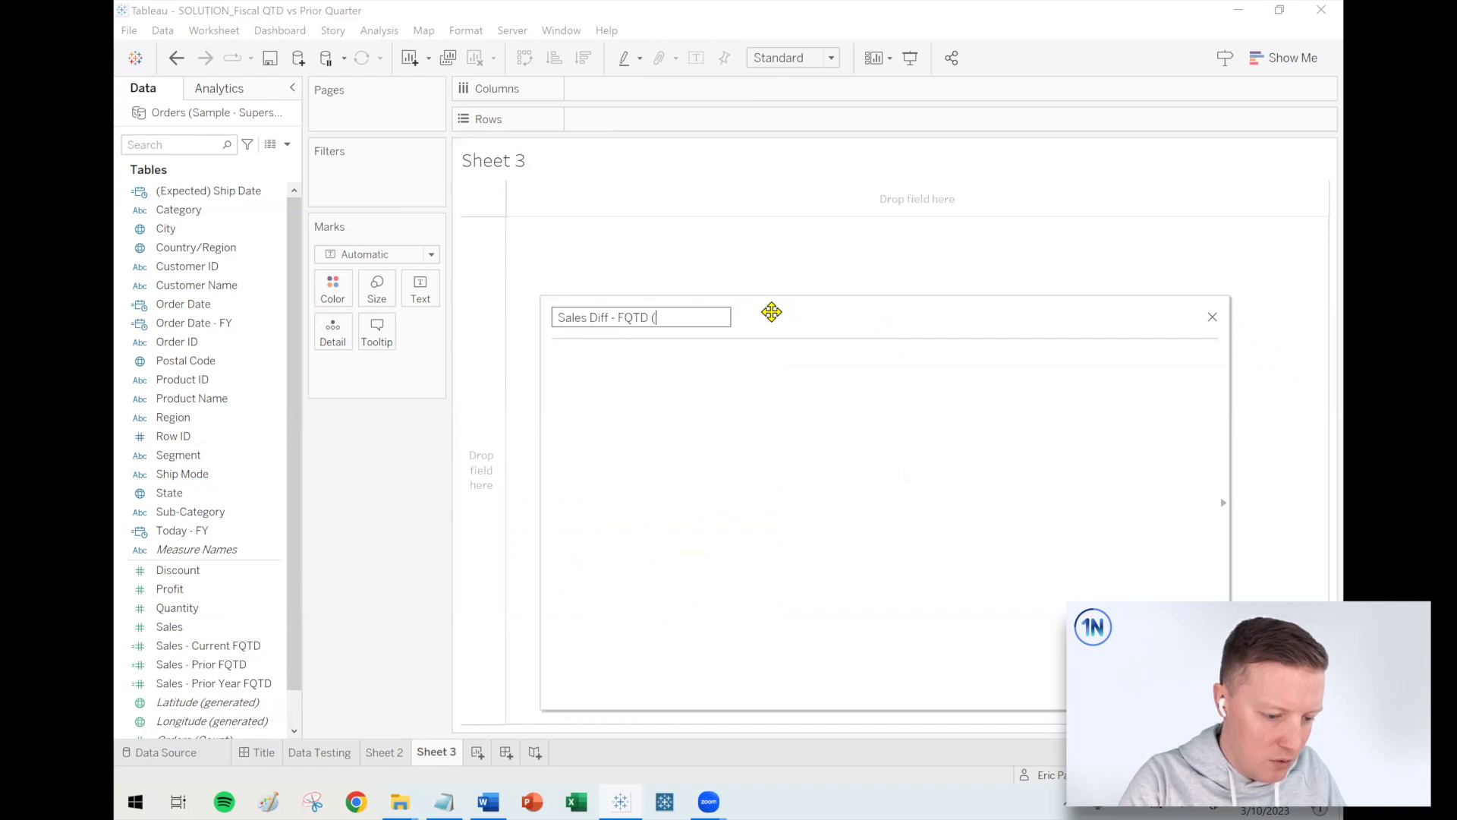
text(FQTD (YoY))
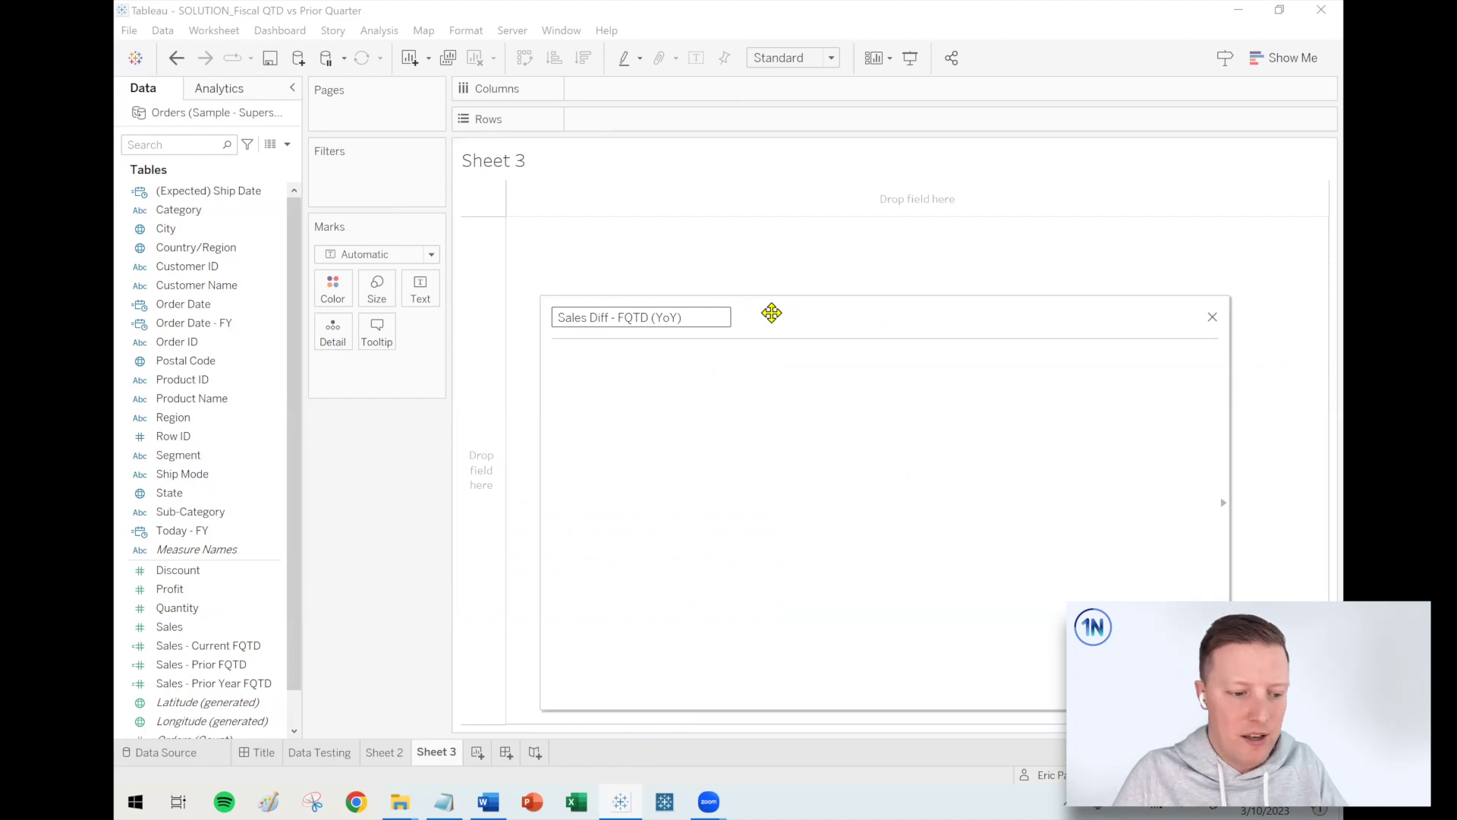
Write the formula SUM([Sales - Current FQTD]) - SUM([Sales - Prior Year FQTD]).
click(705, 423)
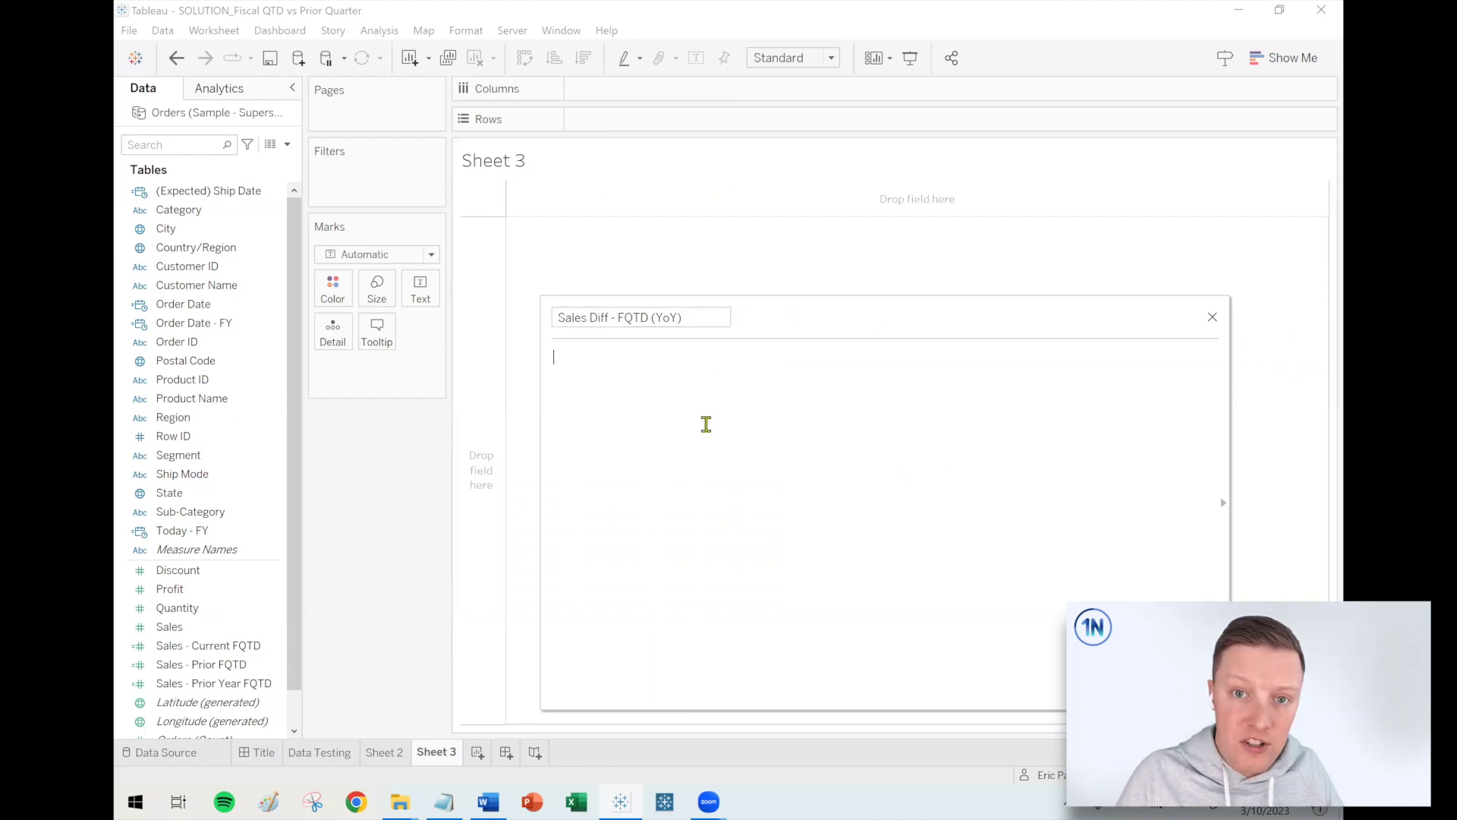
click(265, 655)
text(SUM()
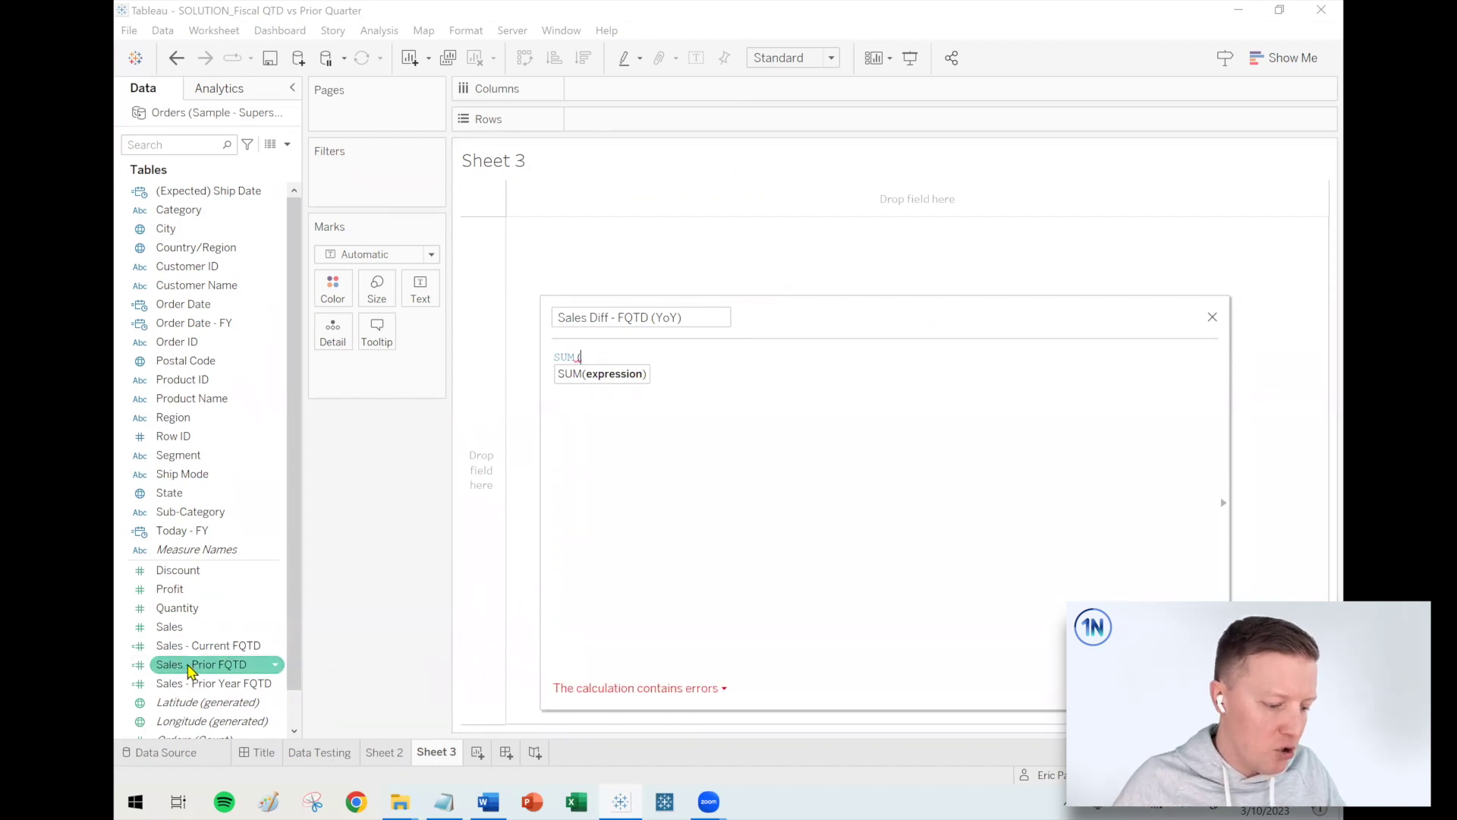
drag(205, 646, 726, 521)
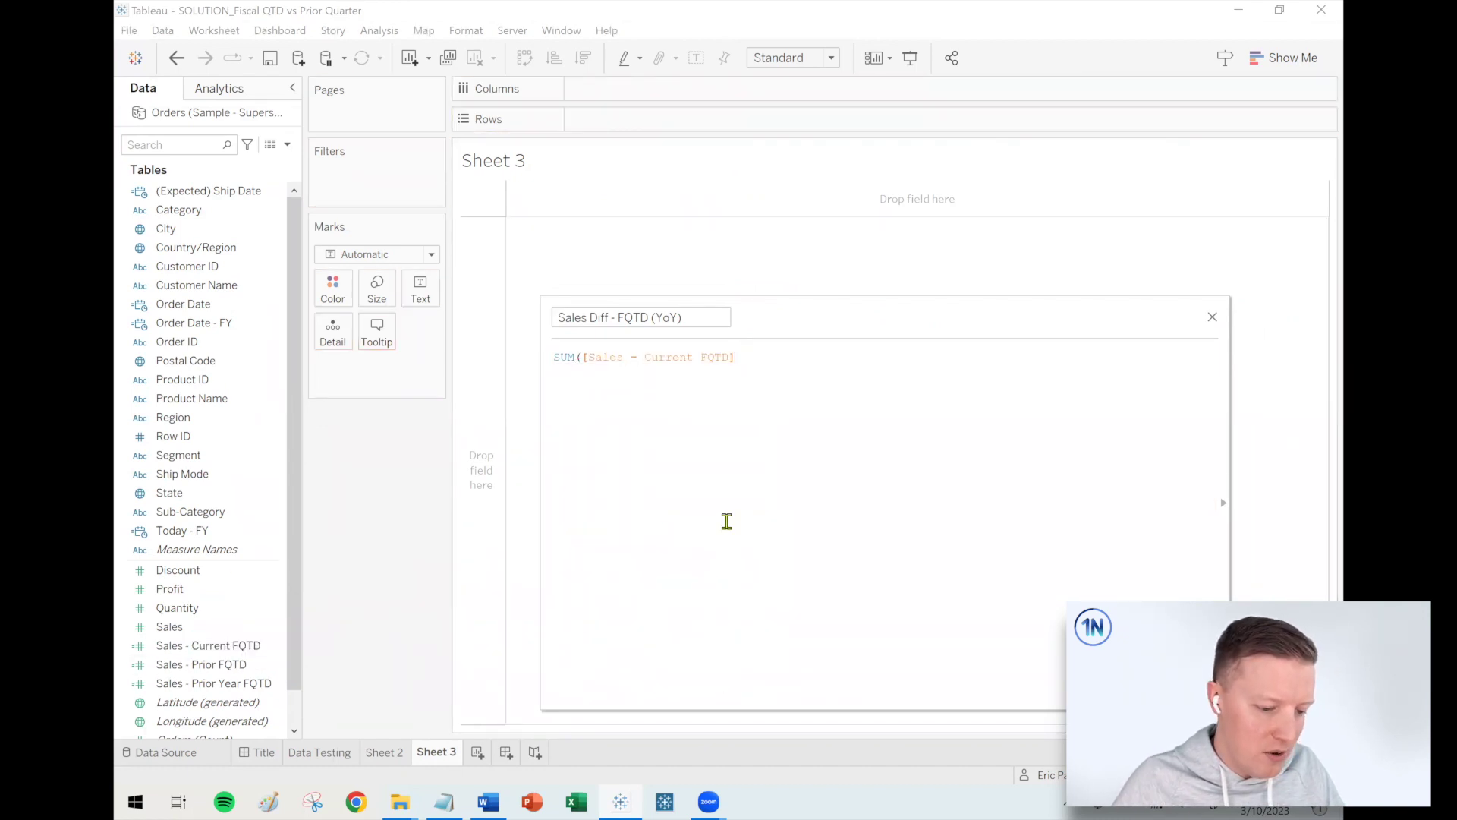
text())
scroll(749, 493, up, 2)
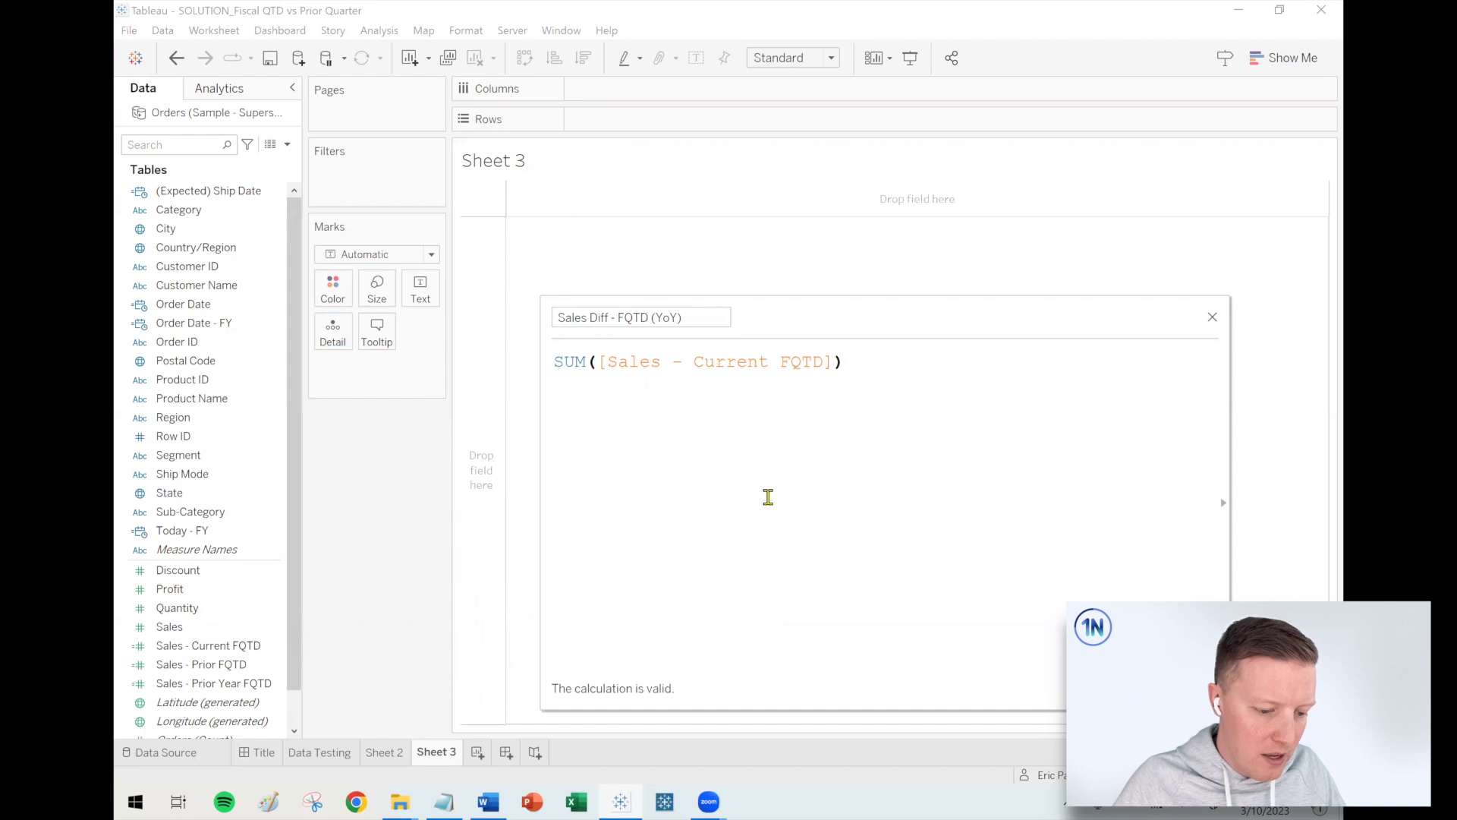
key(Return)
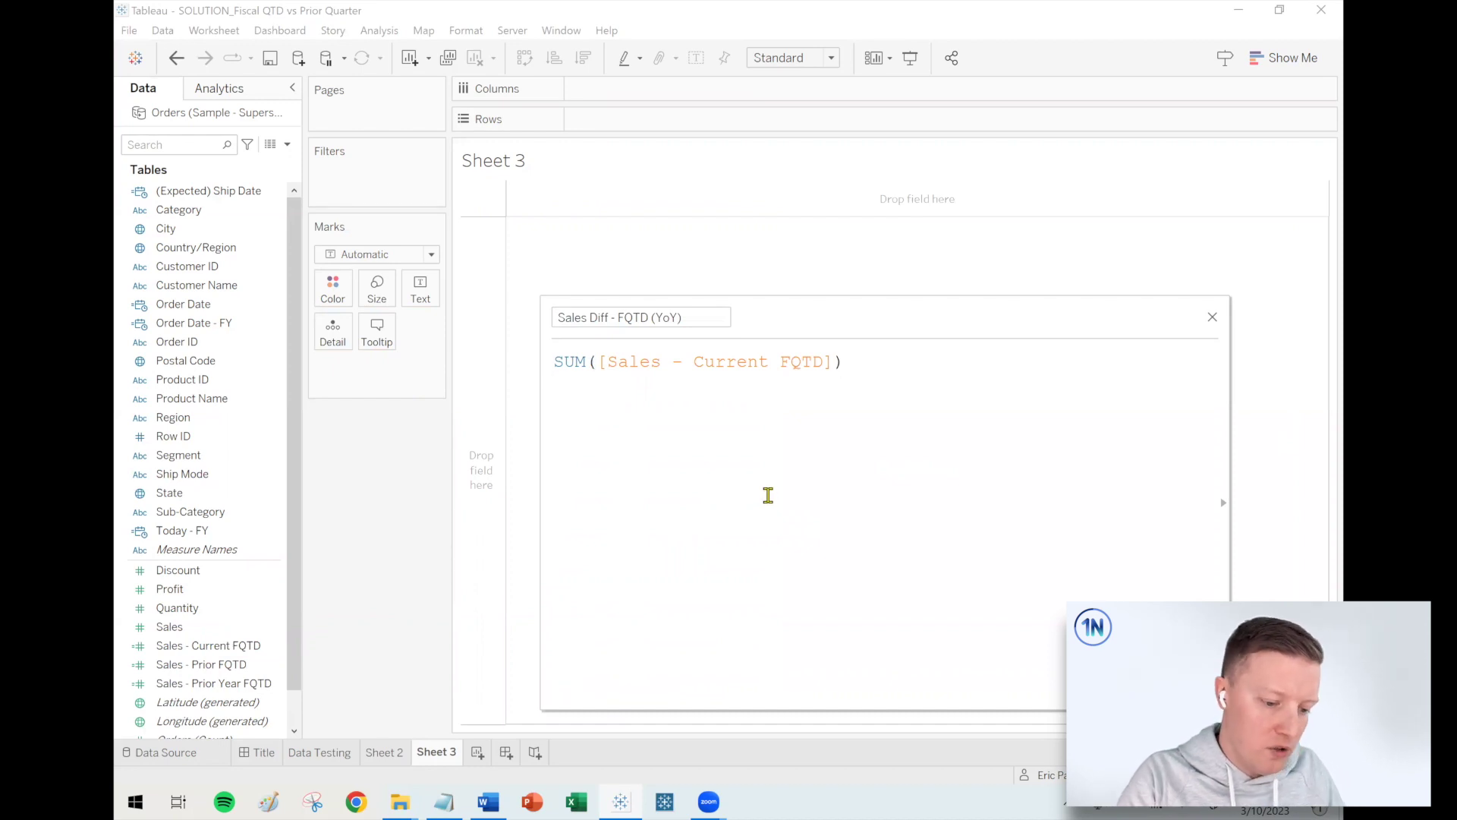
text(-)
key(Return)
text(SUM()
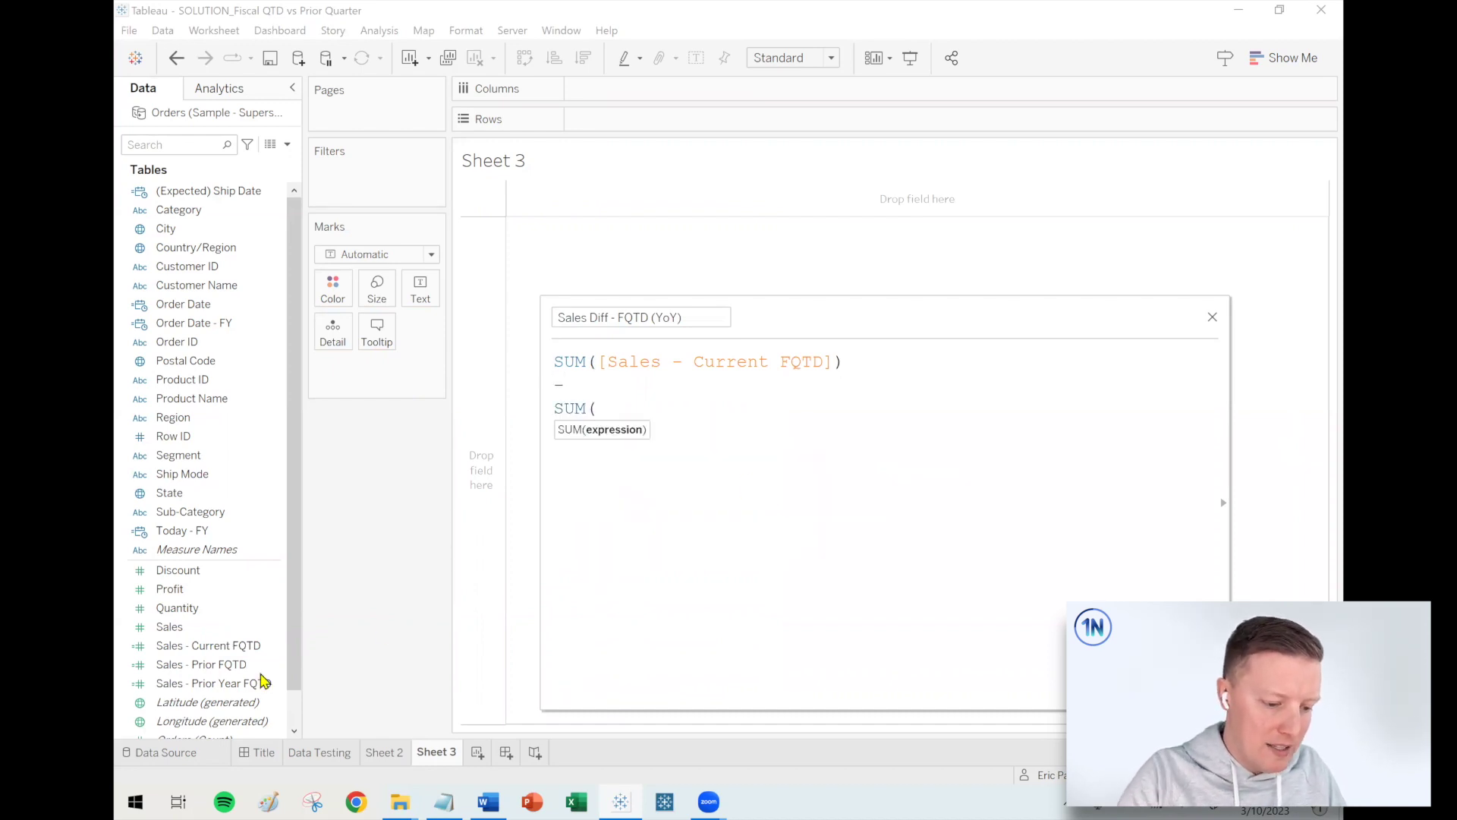
drag(261, 683, 732, 601)
text())
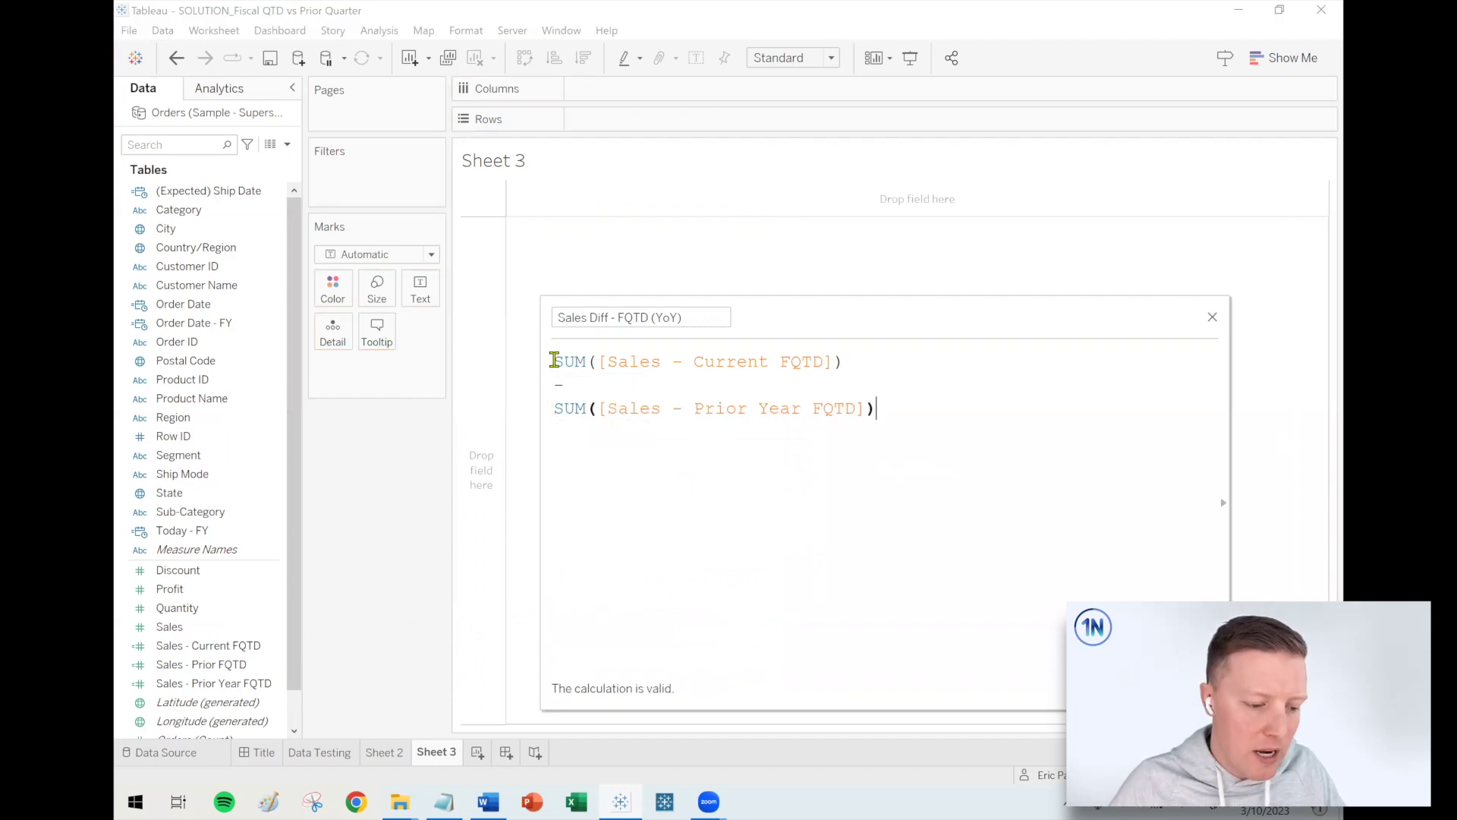
Wrap each SUM in ZN() and save the calculation.
click(555, 362)
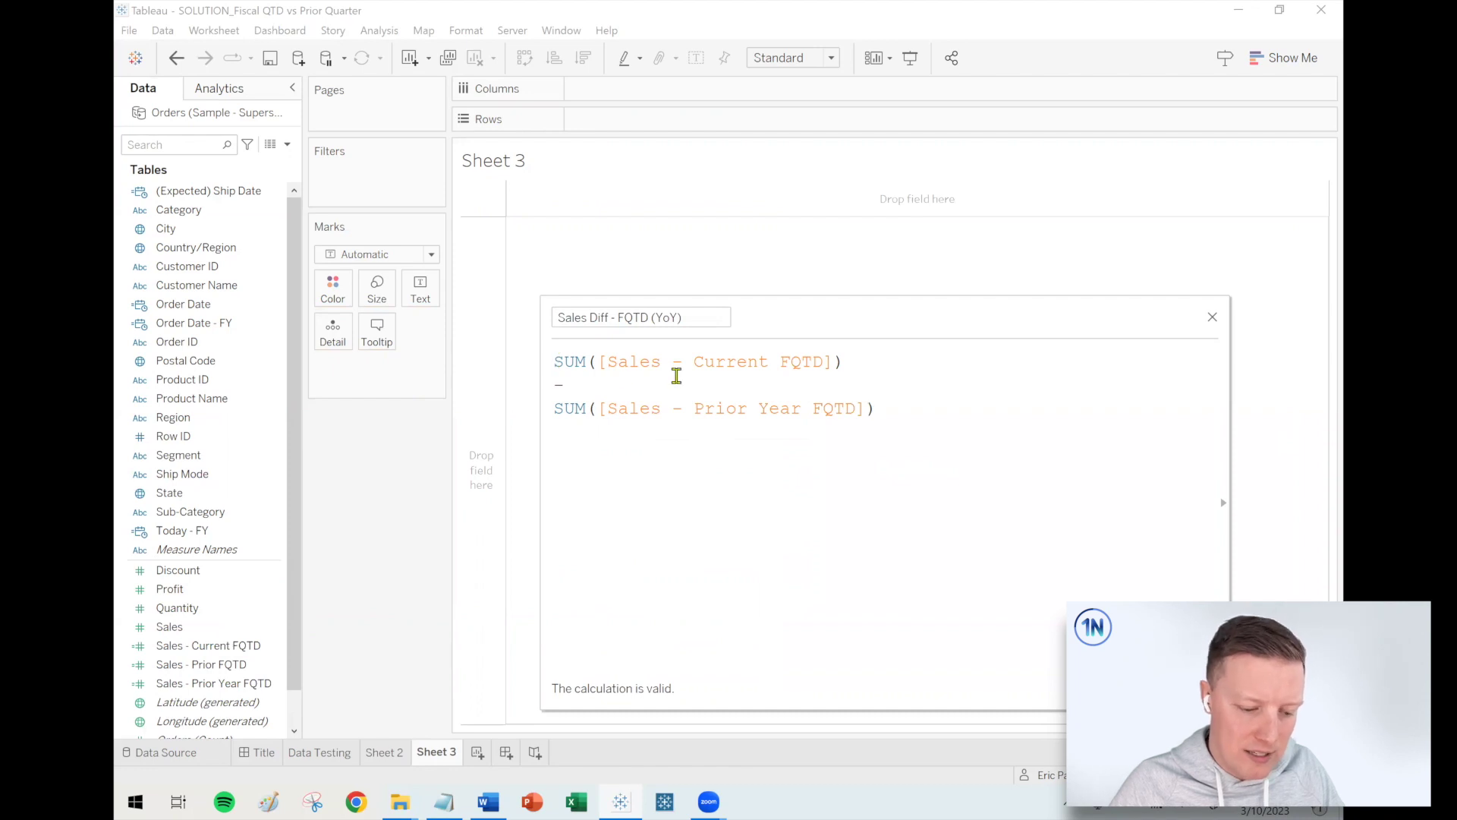
text(ZN()
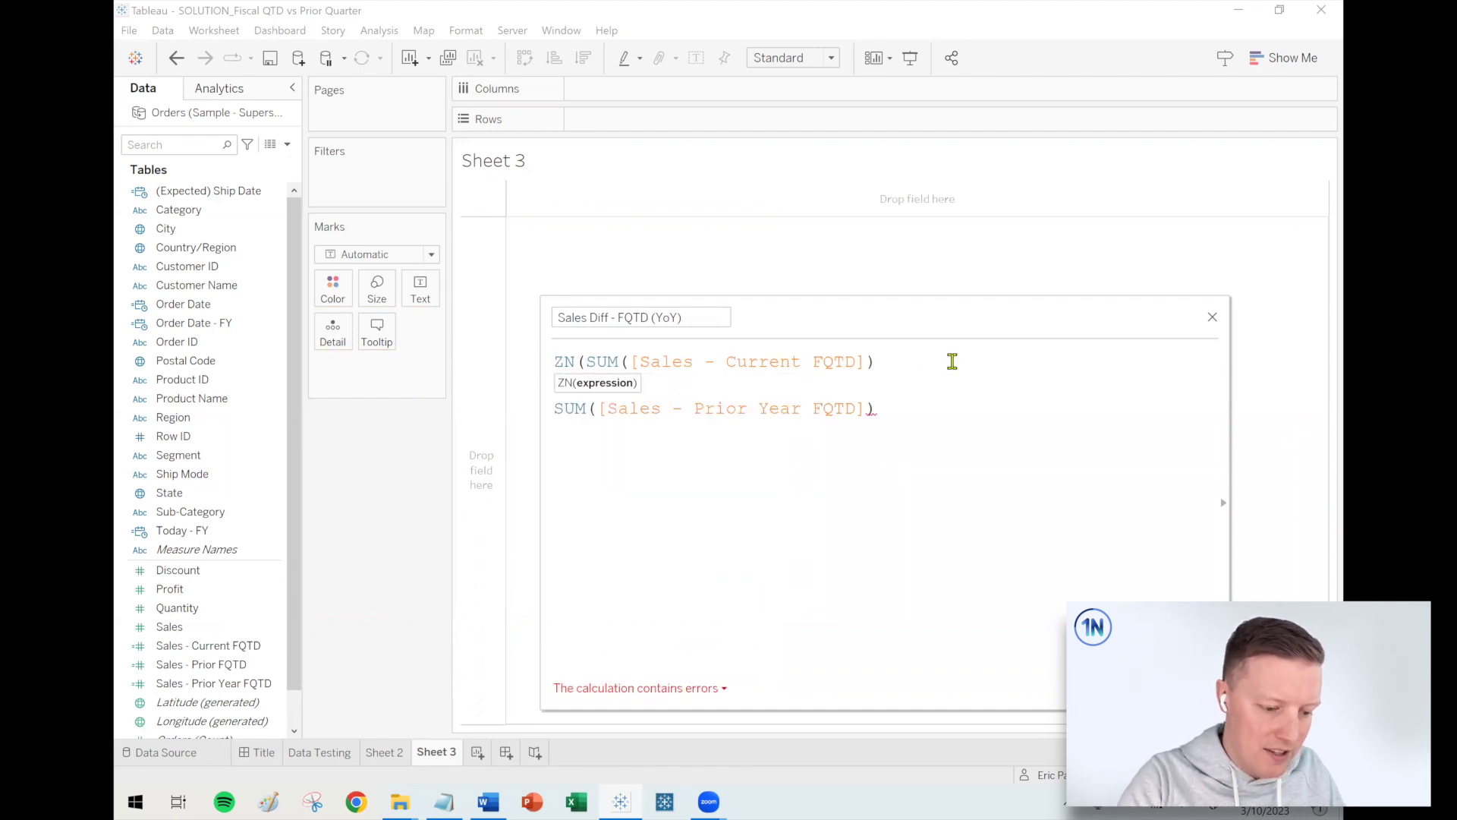
click(951, 361)
text())
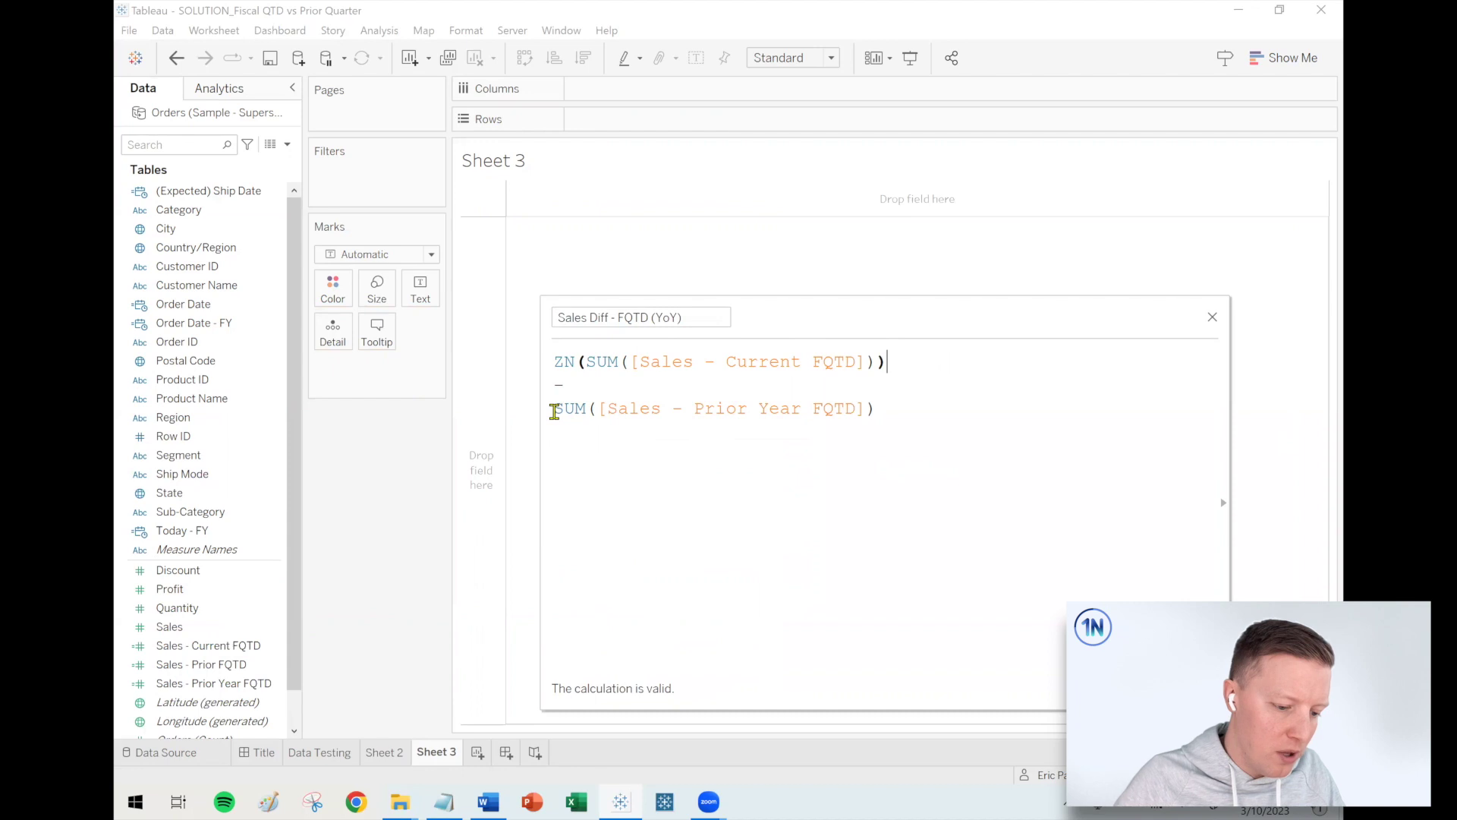
click(555, 410)
text(ZN()
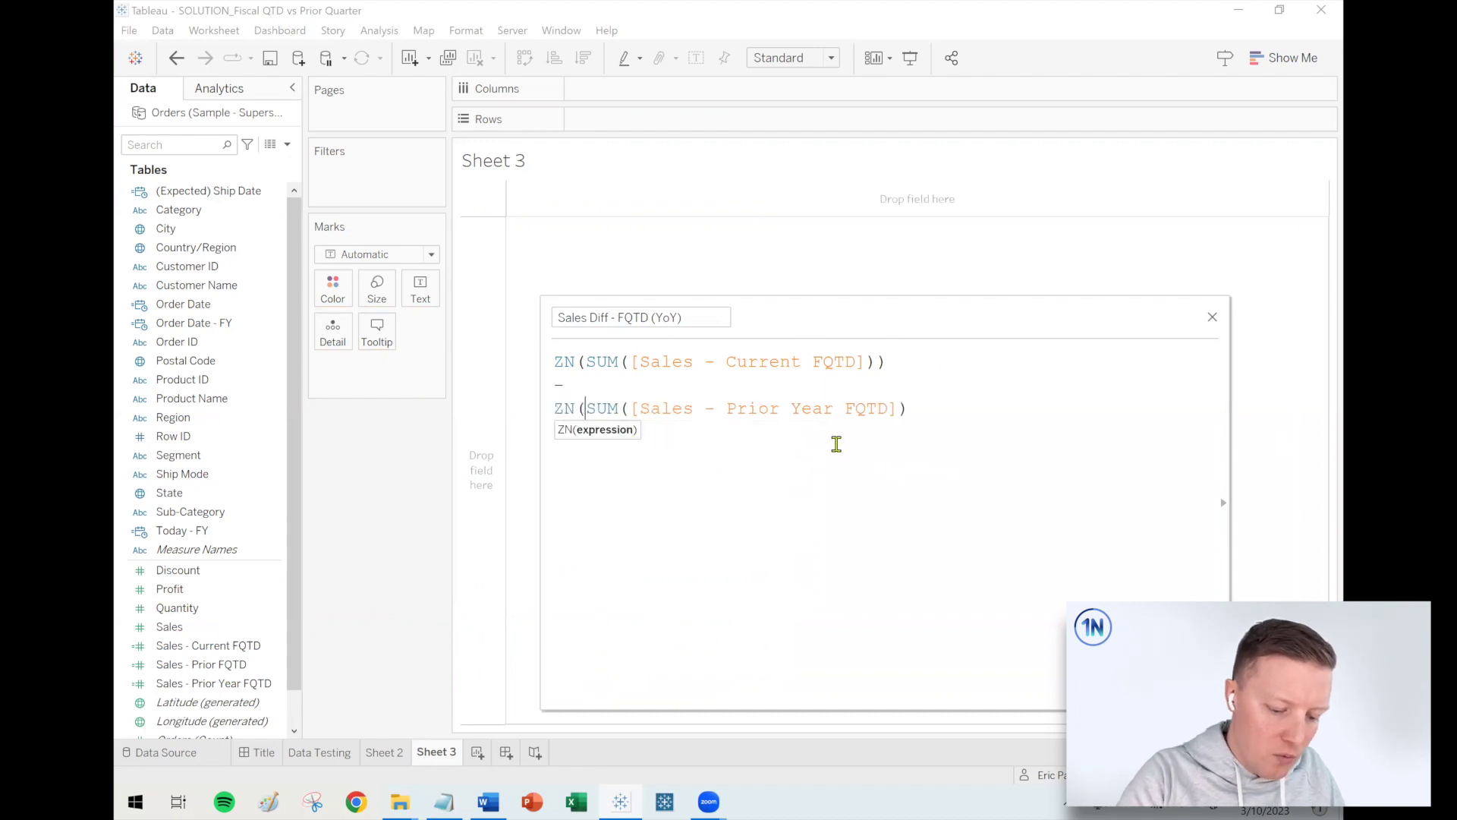
click(971, 421)
text())
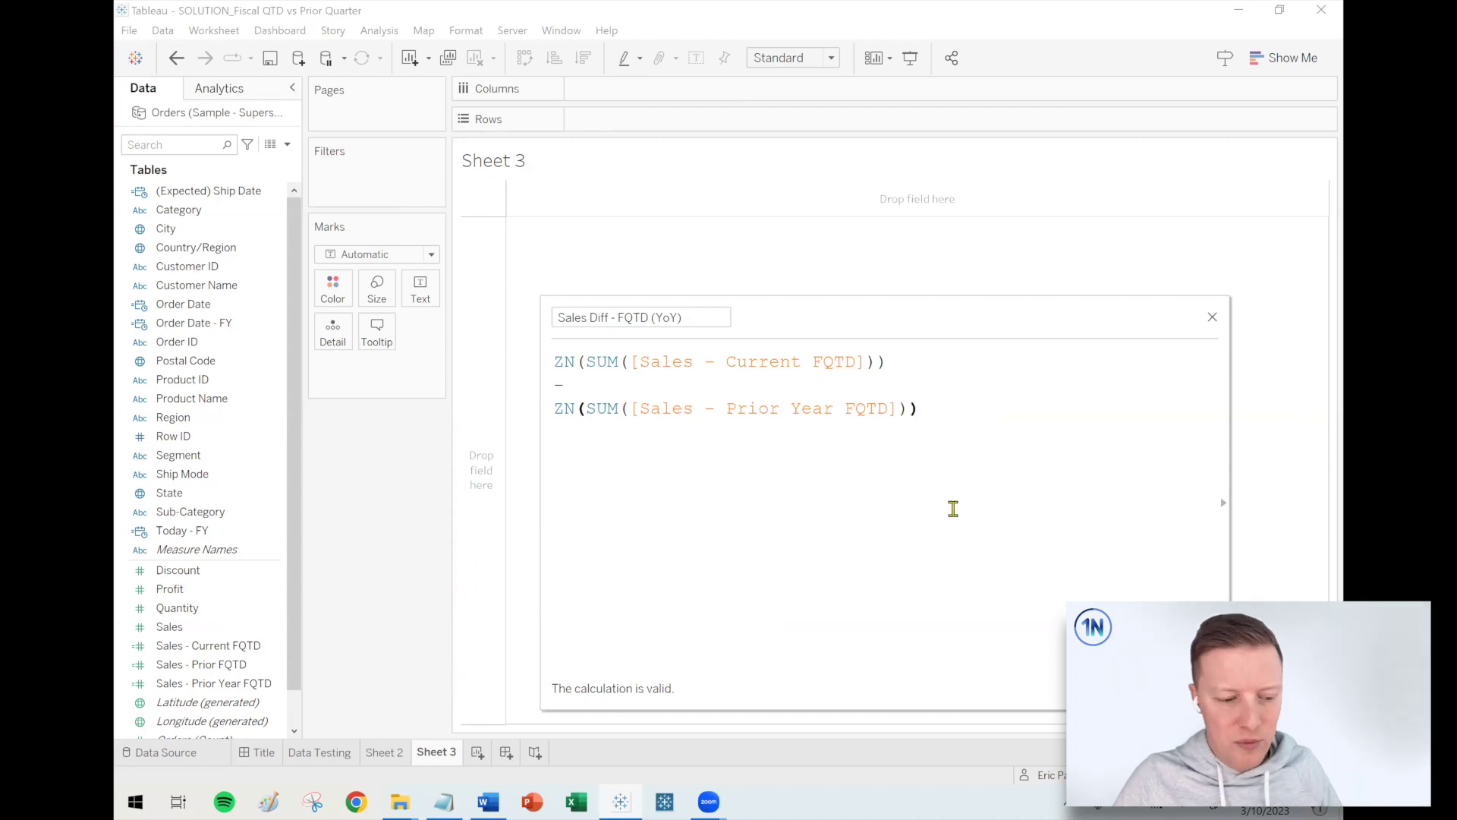
drag(939, 412, 553, 346)
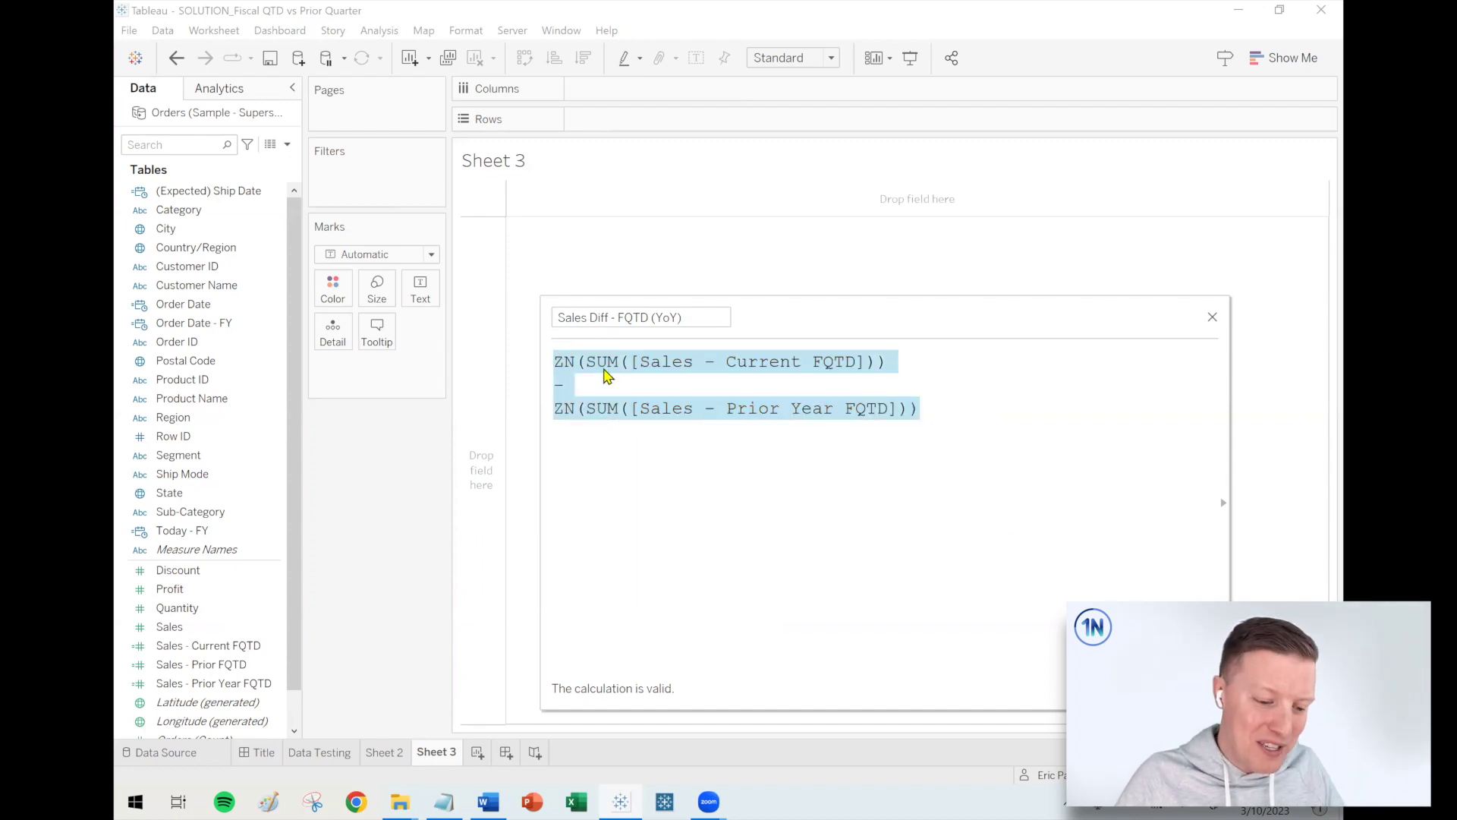
click(1051, 458)
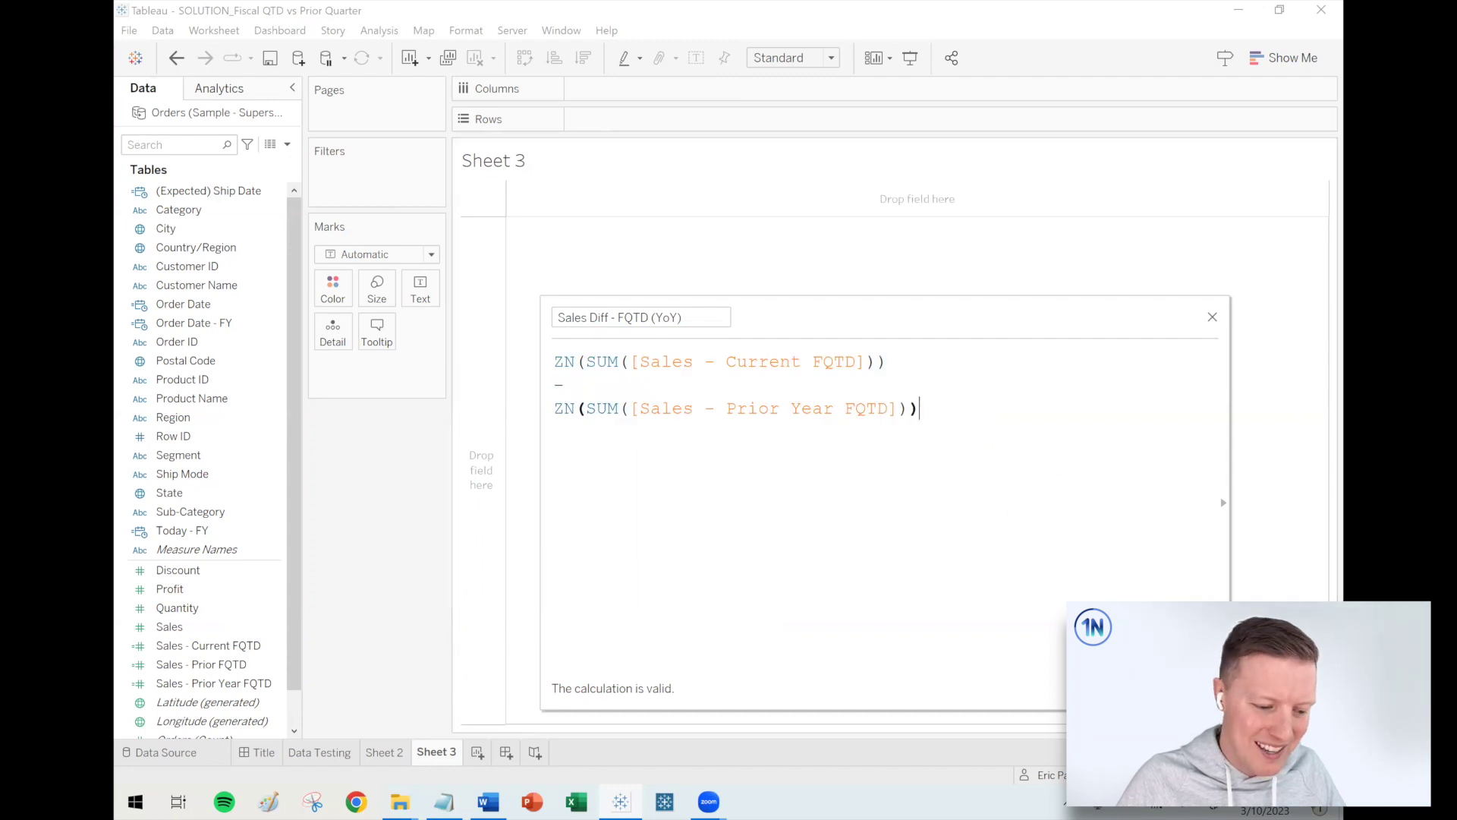
click(1195, 690)
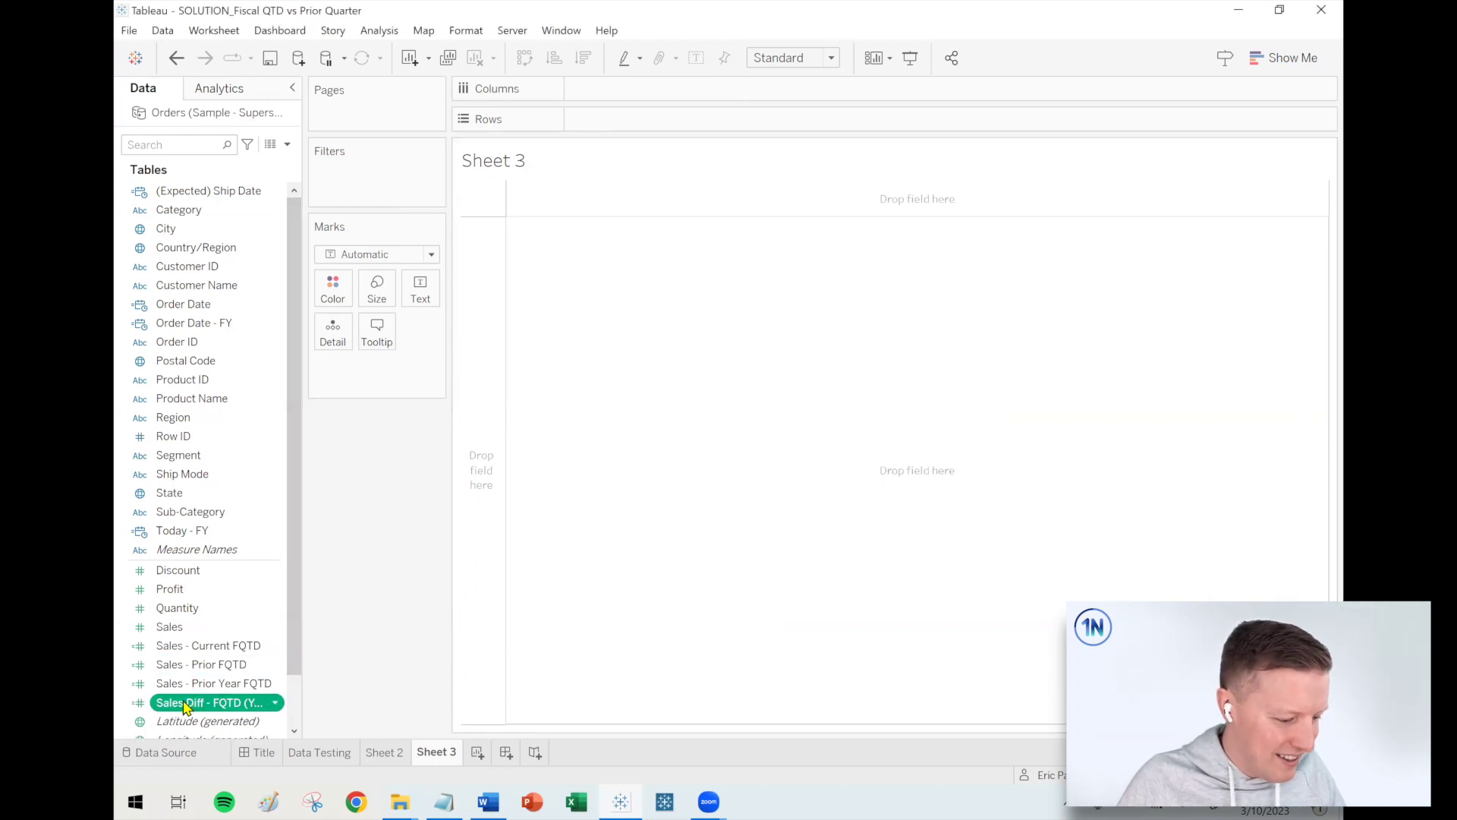
Plot Sales Diff - FQTD (YoY) bars by Sub-Category, sorted descending from Copiers (4,200) to Binders (-12,069).
mouse_move(212, 702)
mouse_down()
mouse_move(658, 400)
mouse_move(672, 107)
mouse_move(676, 89)
mouse_move(700, 91)
mouse_up()
mouse_move(608, 199)
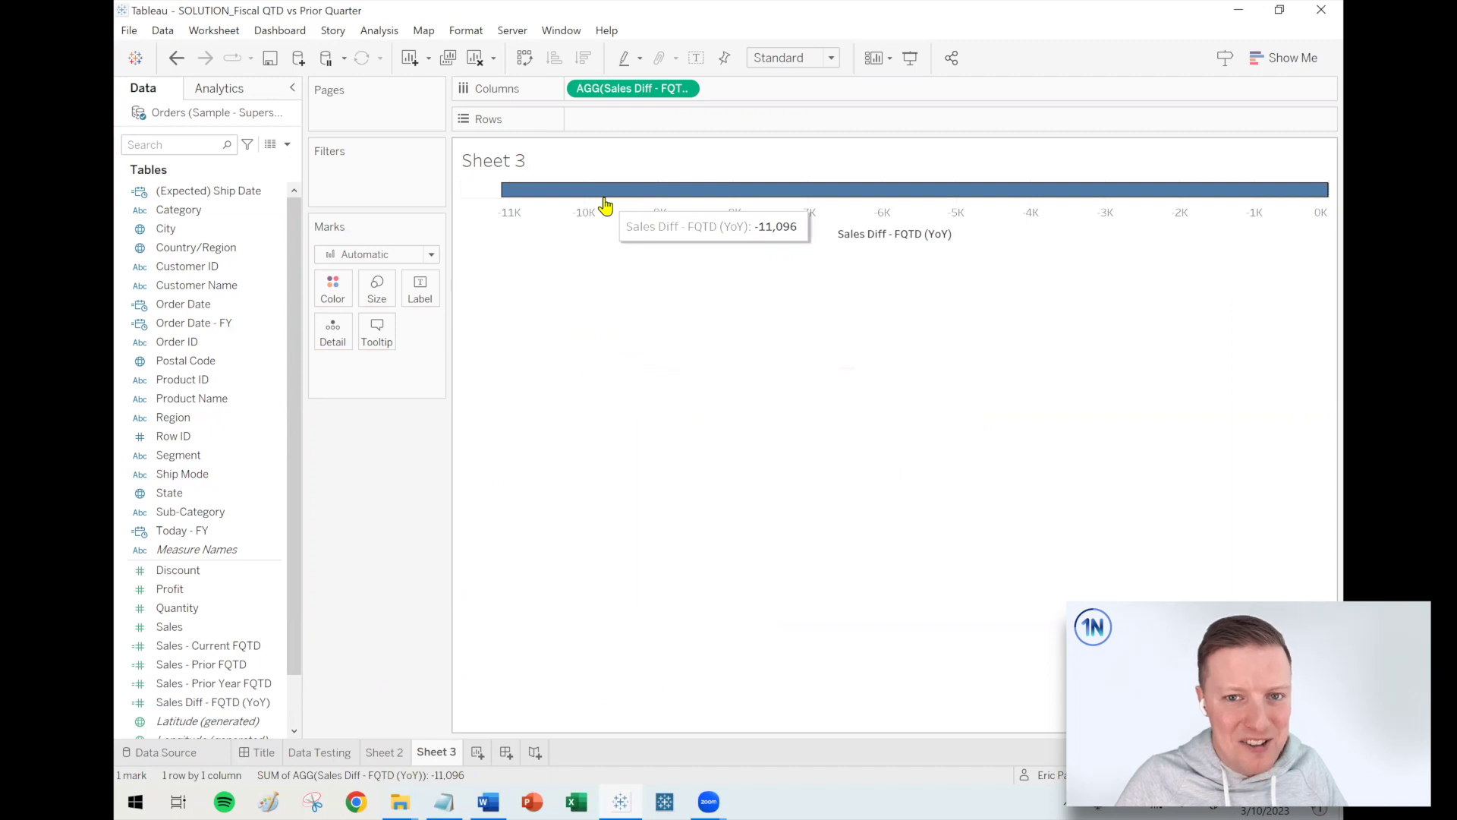
drag(190, 511, 698, 122)
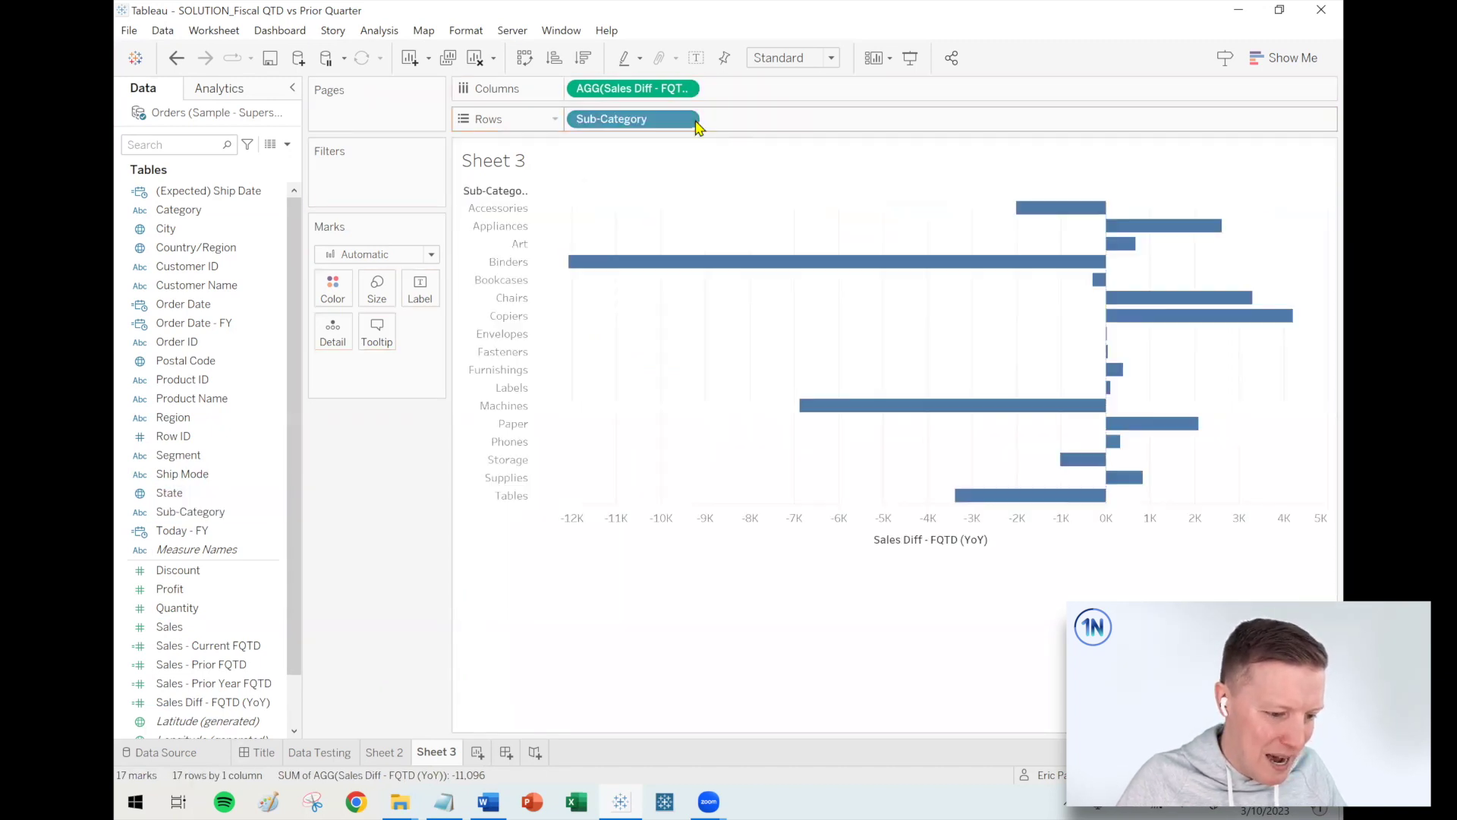
click(555, 58)
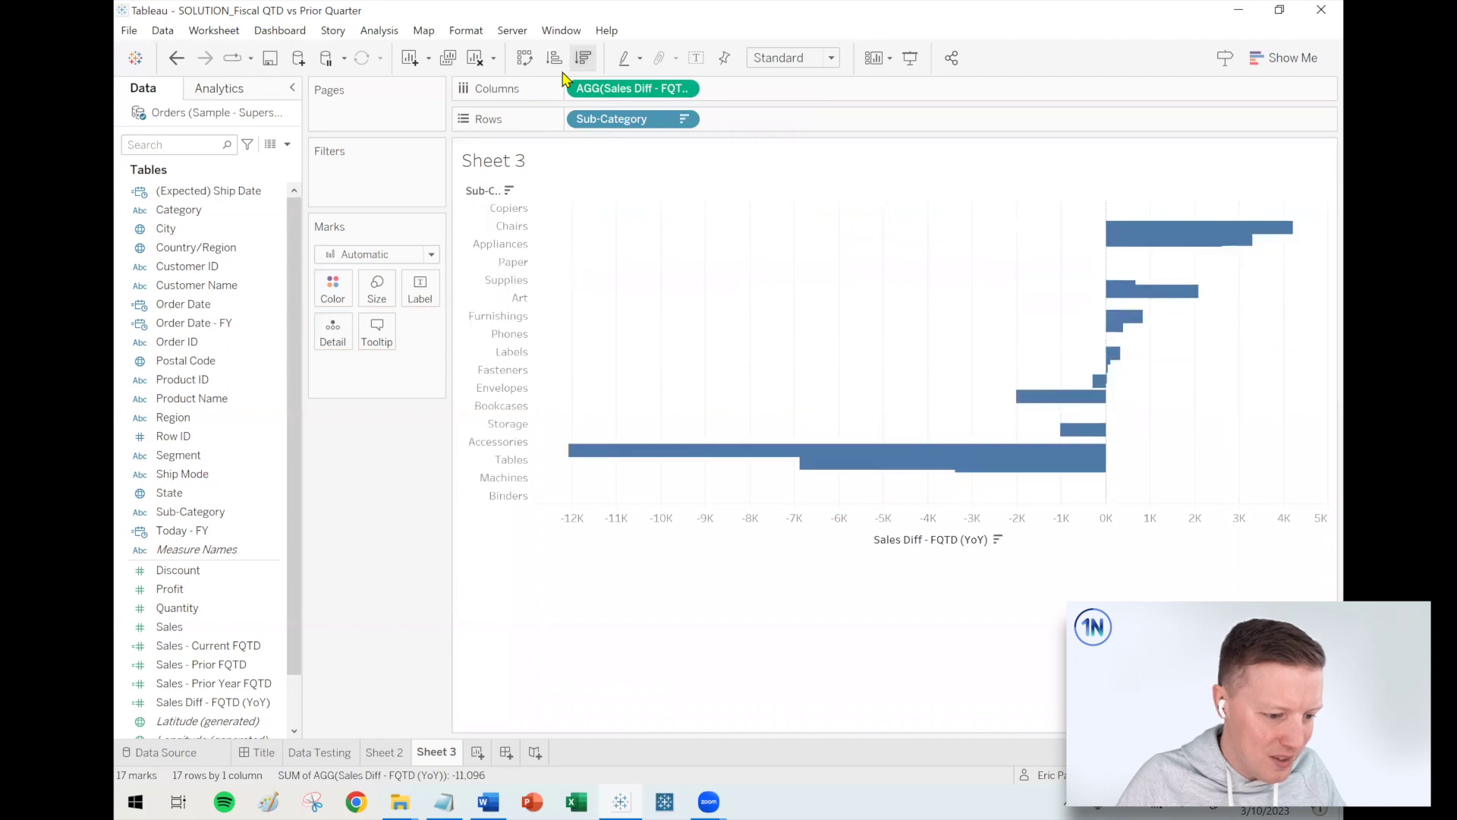
mouse_move(1162, 231)
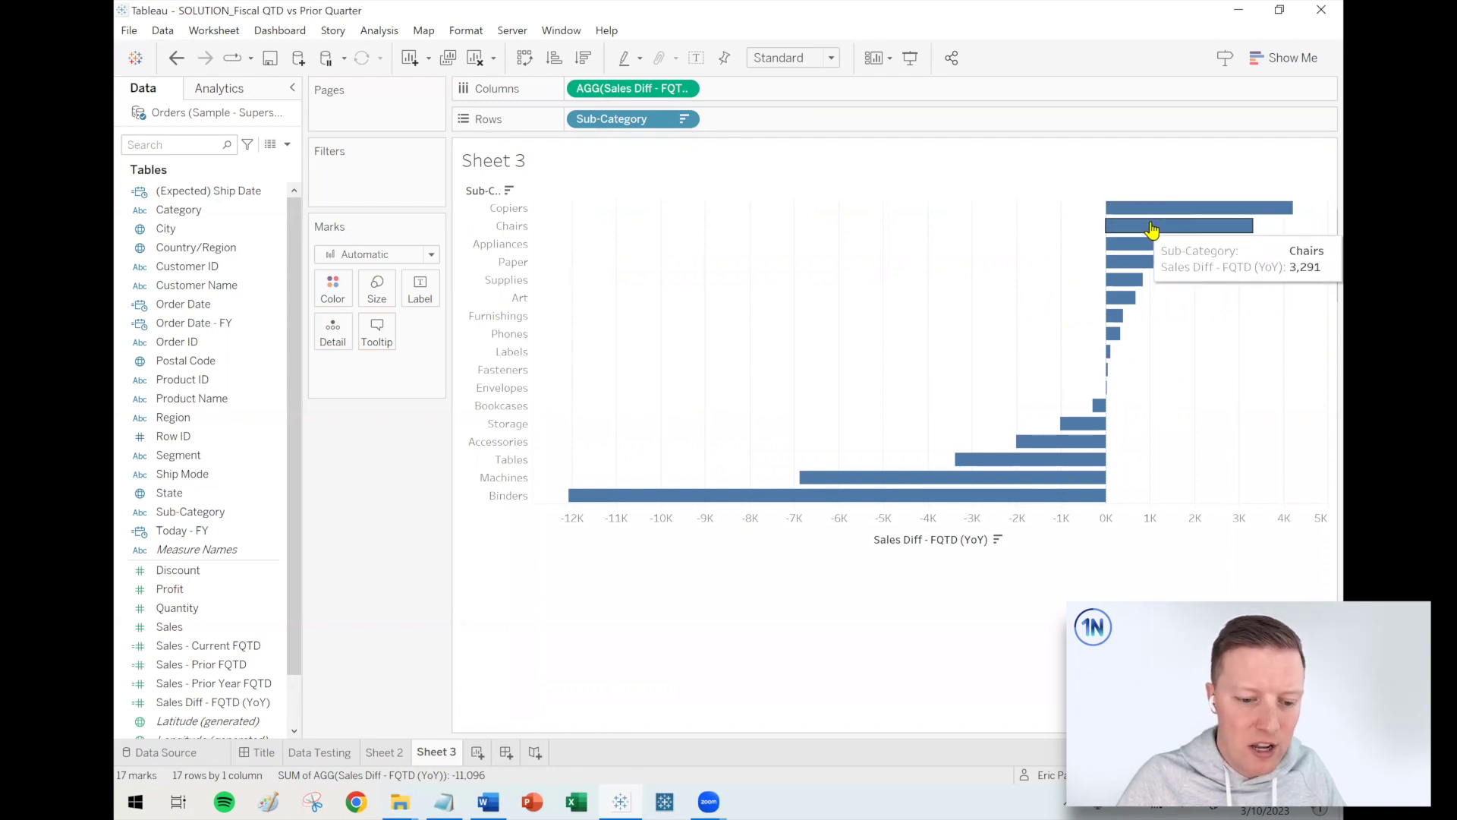
mouse_move(608, 497)
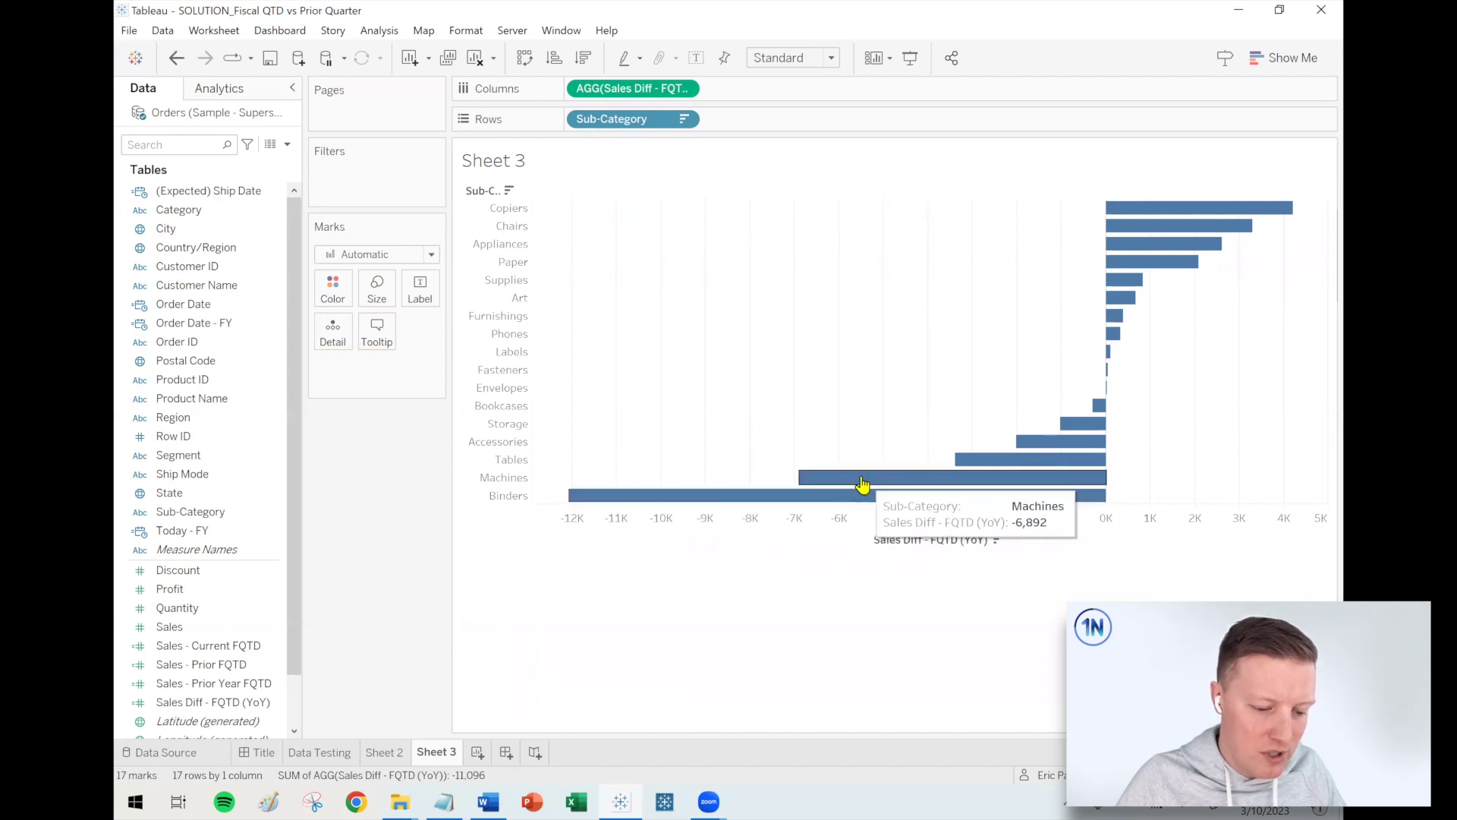
mouse_move(1001, 466)
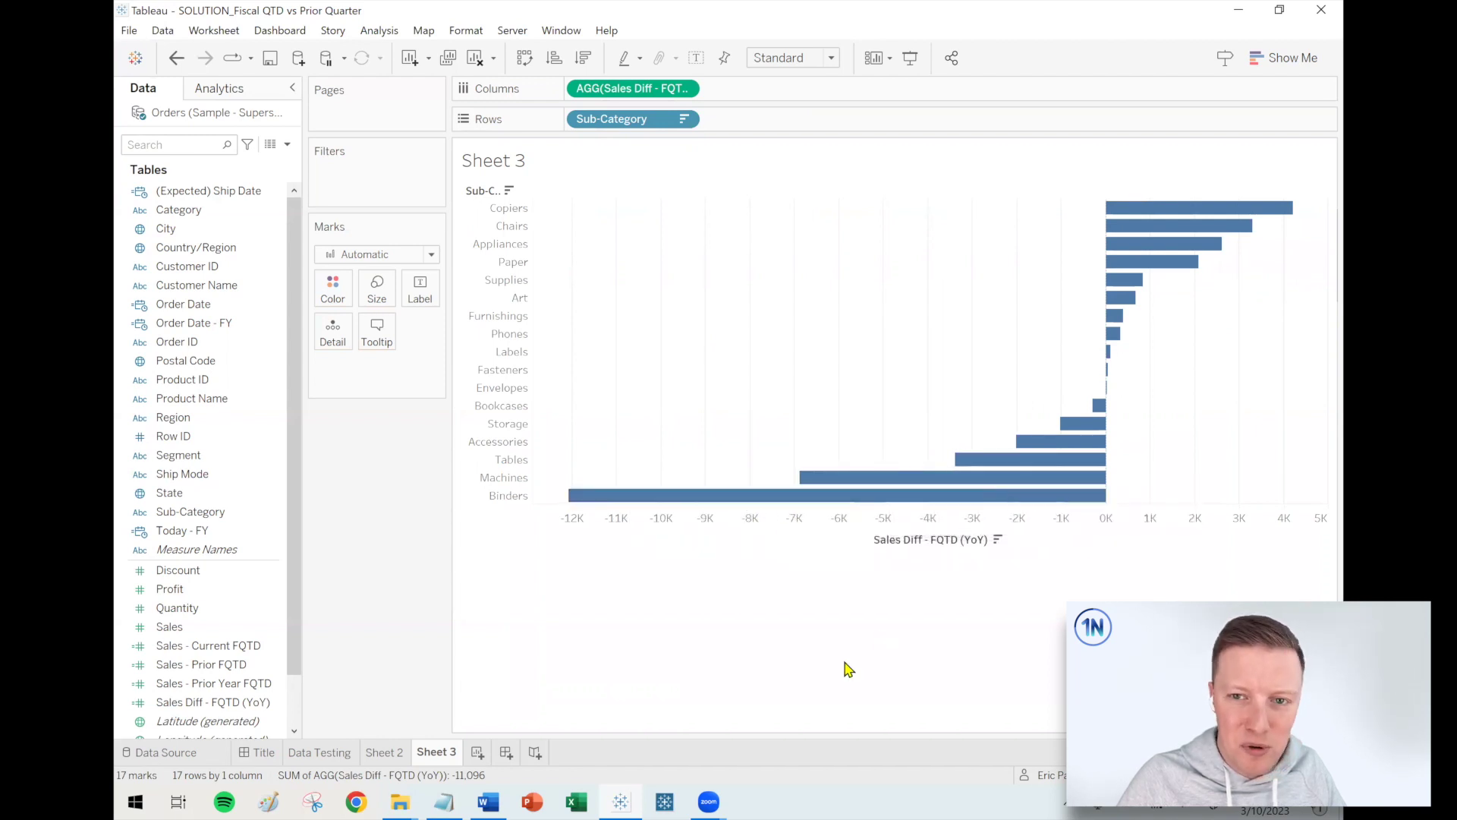
Open the Sales Diff - FQTD (YoY) formula in the calculation editor via Edit... in the Data pane.
right_click(259, 703)
click(318, 420)
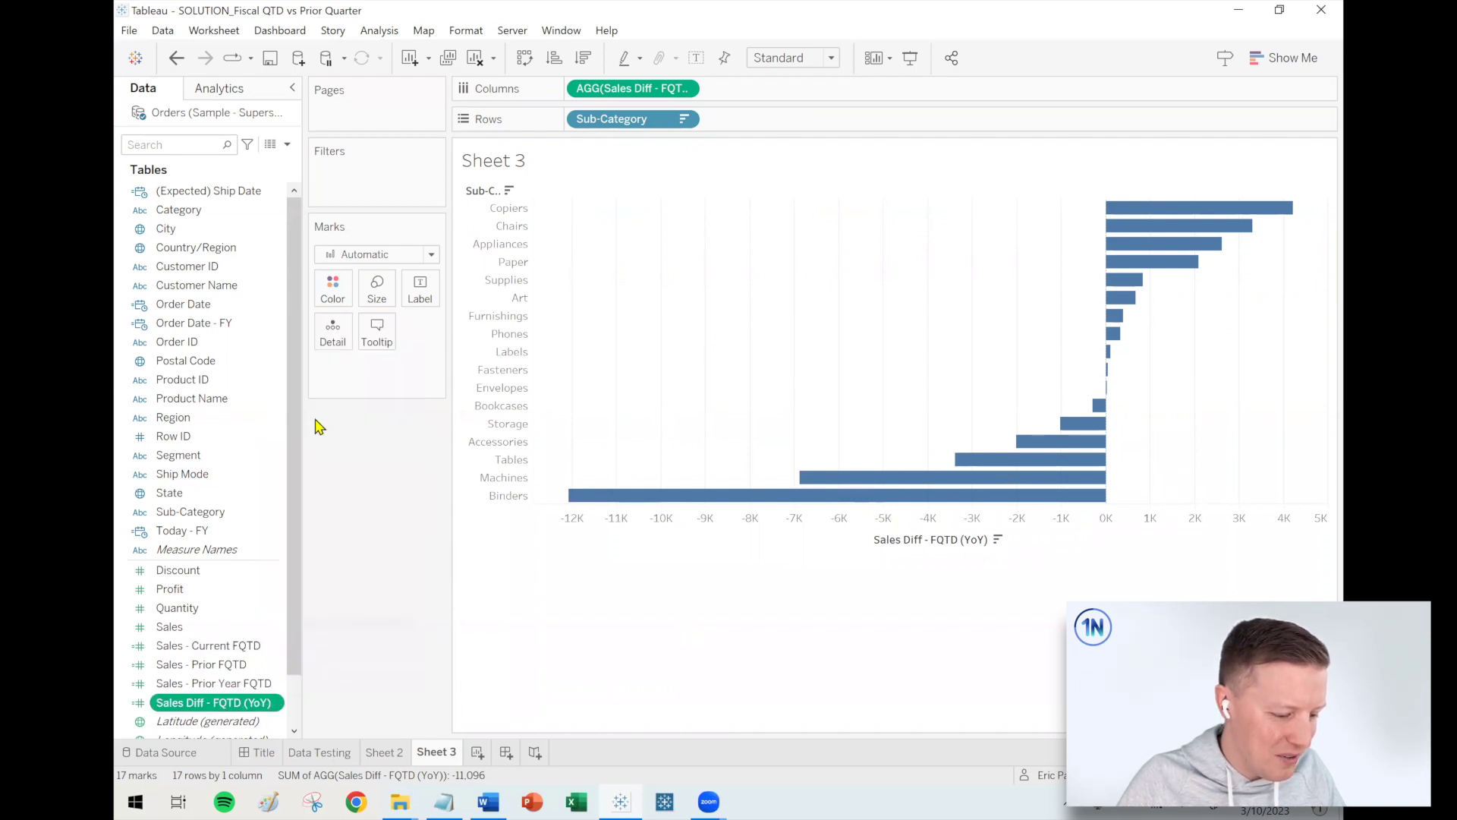
scroll(747, 470, up, 2)
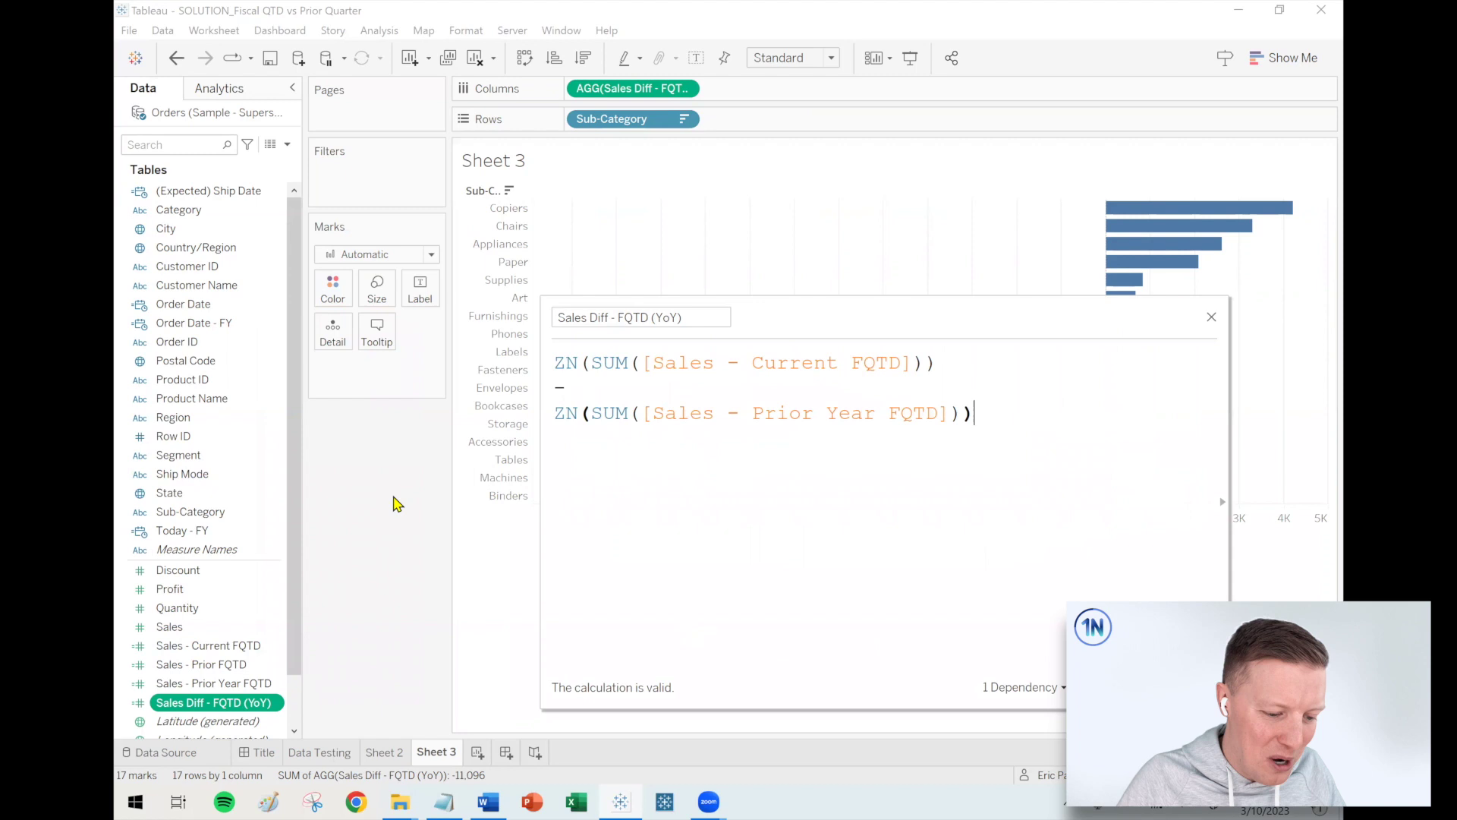